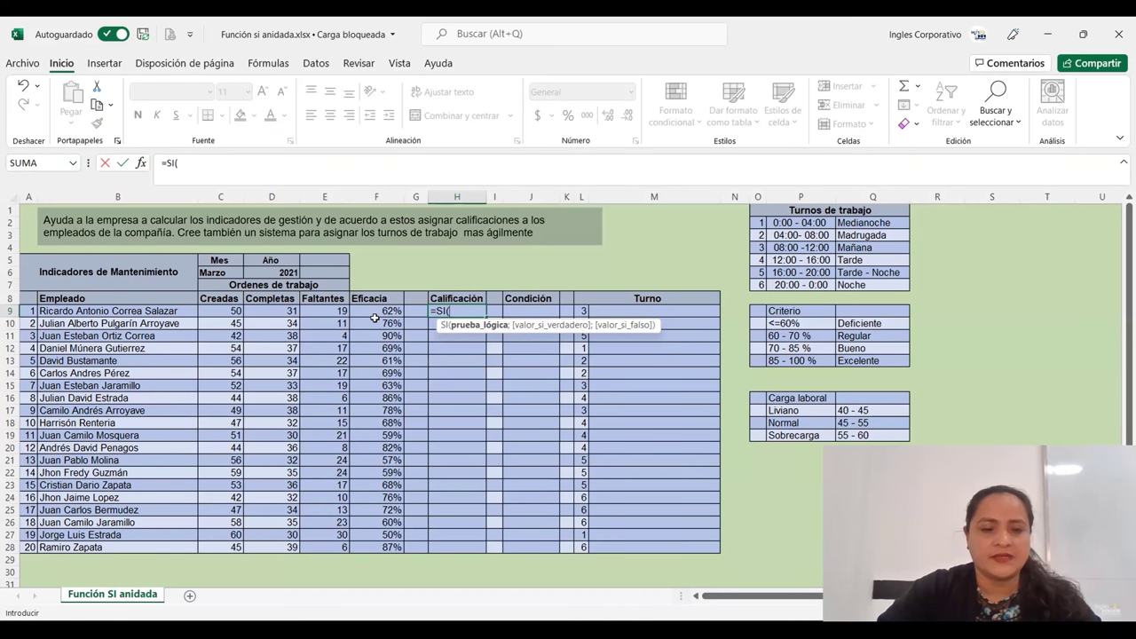
- In the H9 SI formula, enter the first condition F9<=60% with "Deficiente" as the value if true
left_click(373, 310)
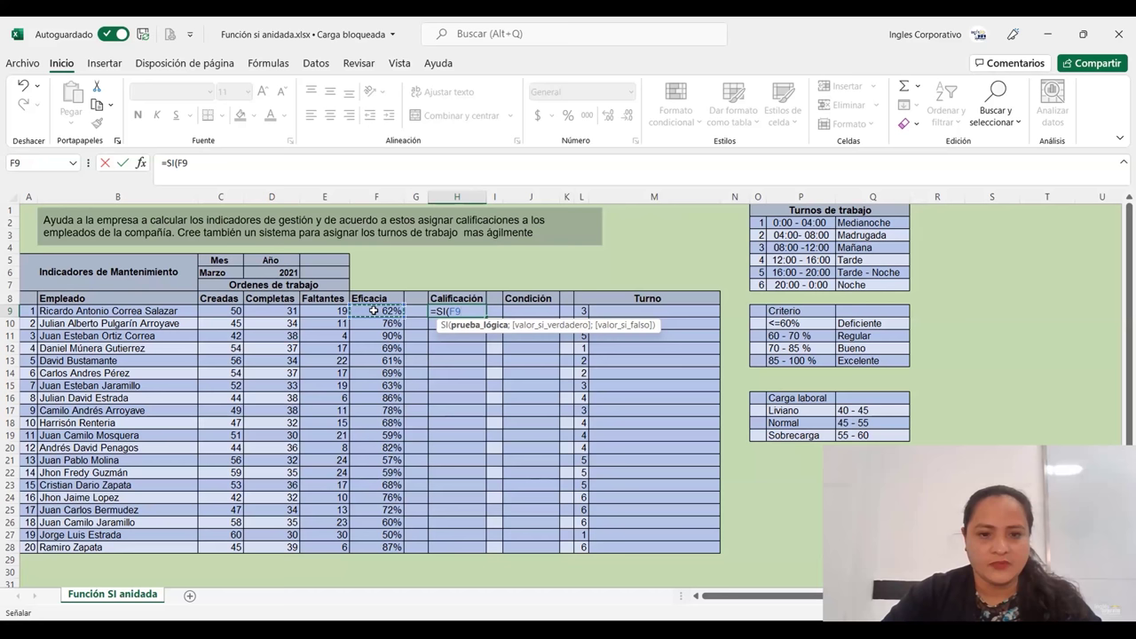
type(">")
key("BackSpace")
type("<=")
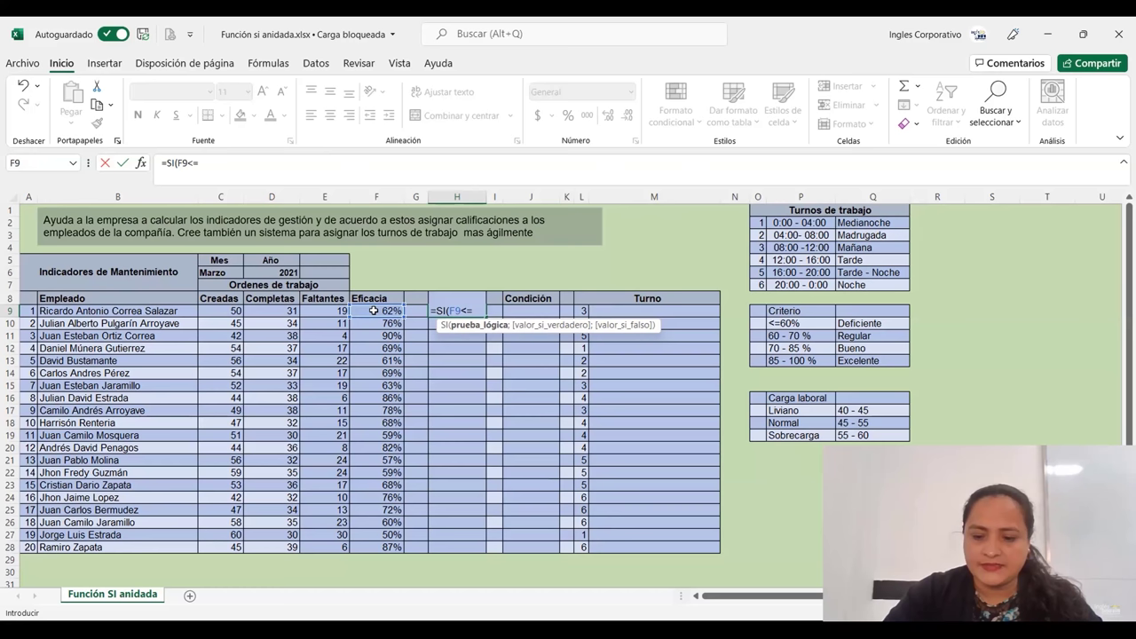
type("60%")
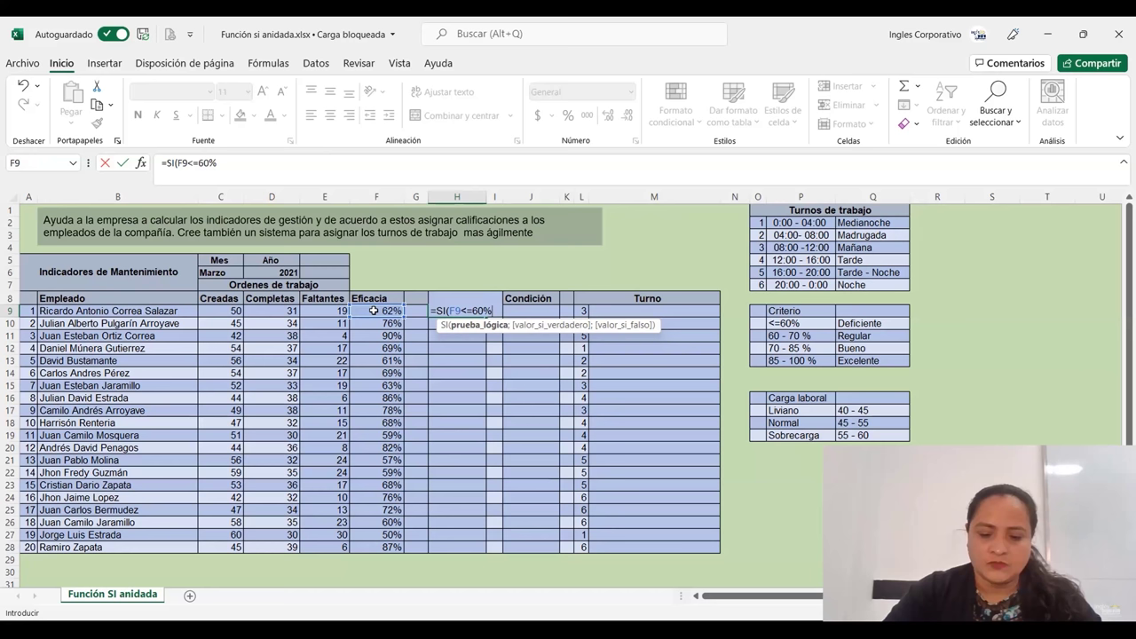
type(";\"Deficnet")
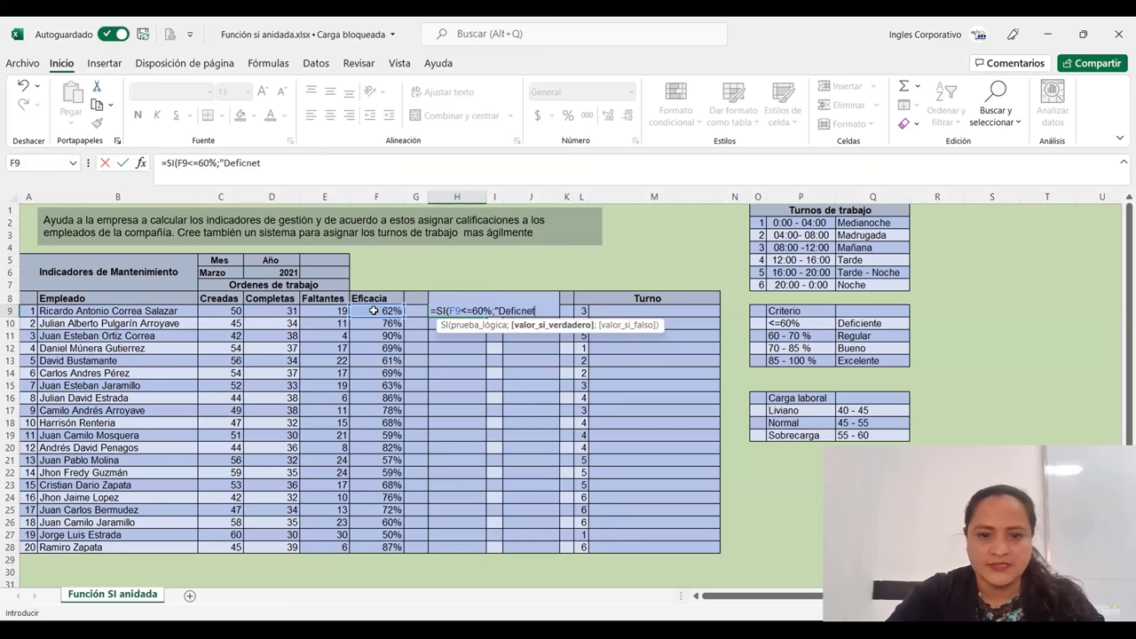
key("BackSpace")
key("BackSpace")
key("BackSpace")
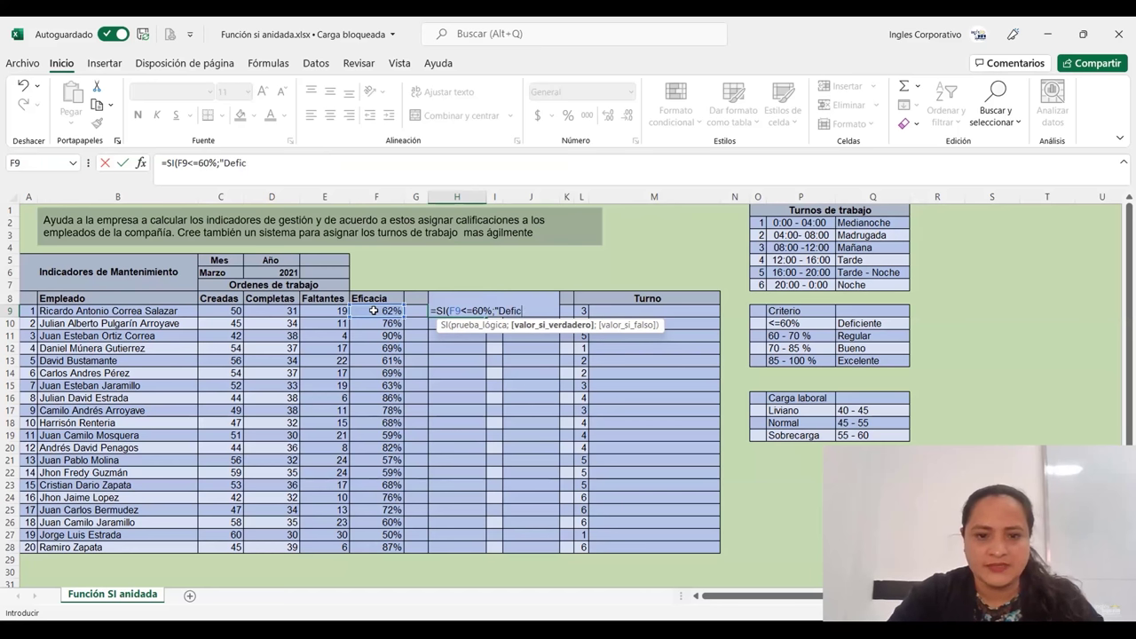
key("BackSpace")
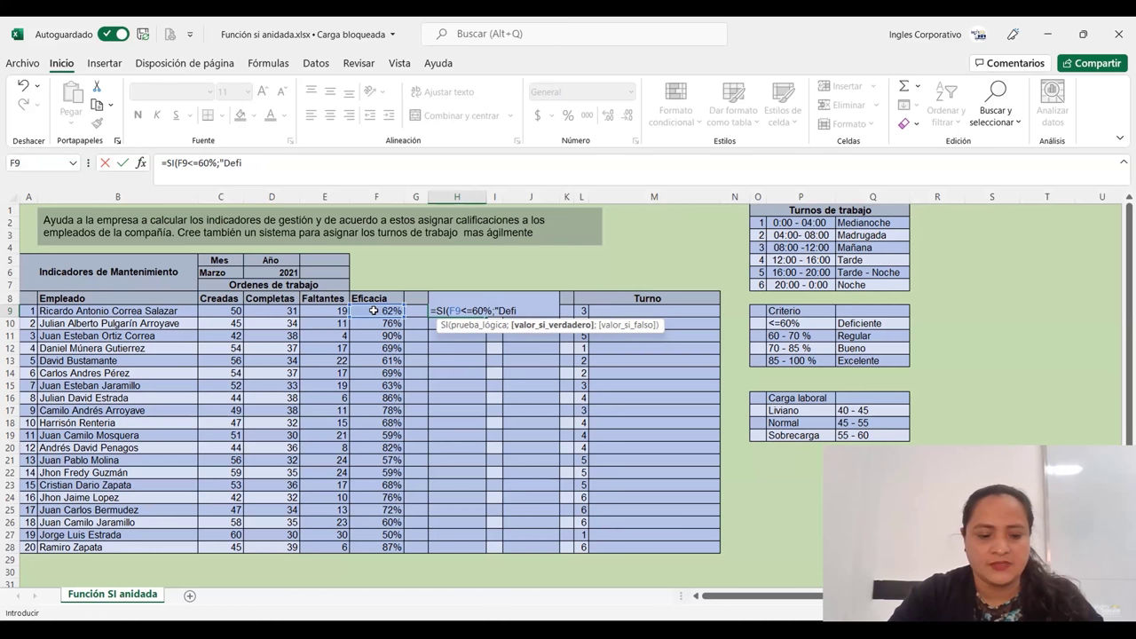
type("en")
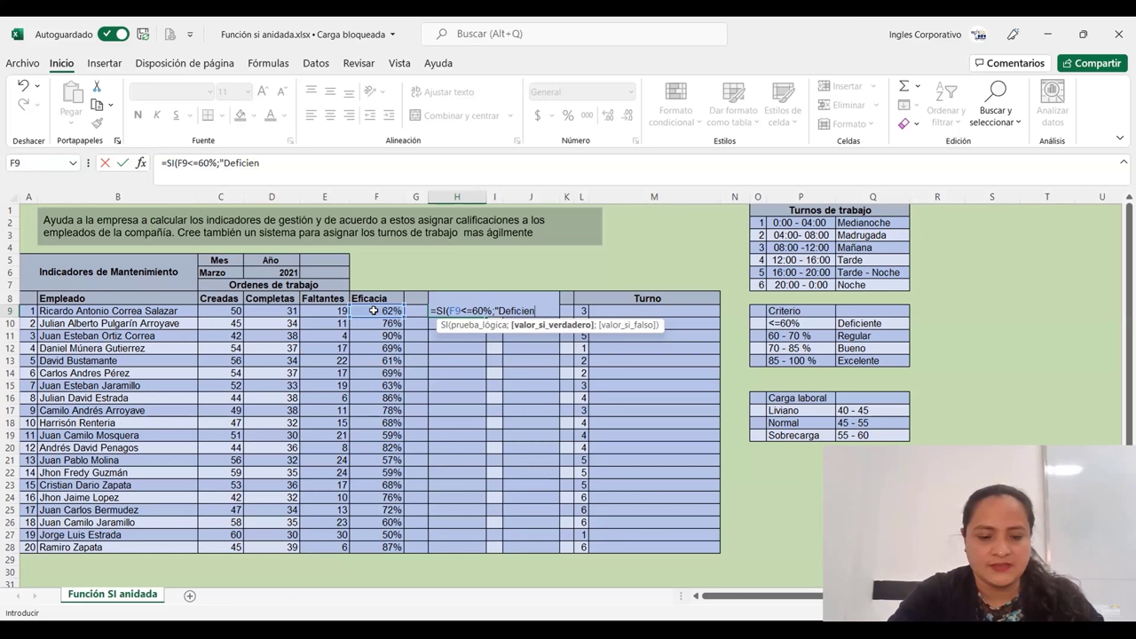
type("te\";")
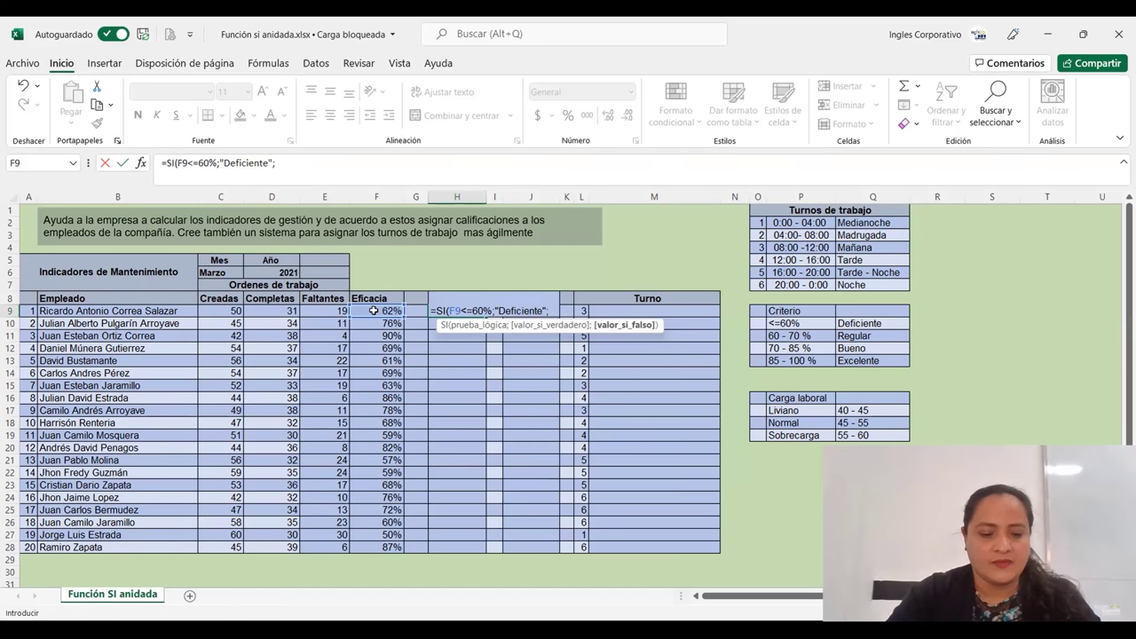
- Nest a second SI as the value if false, testing F9<=70% and returning "Regular"
type("si")
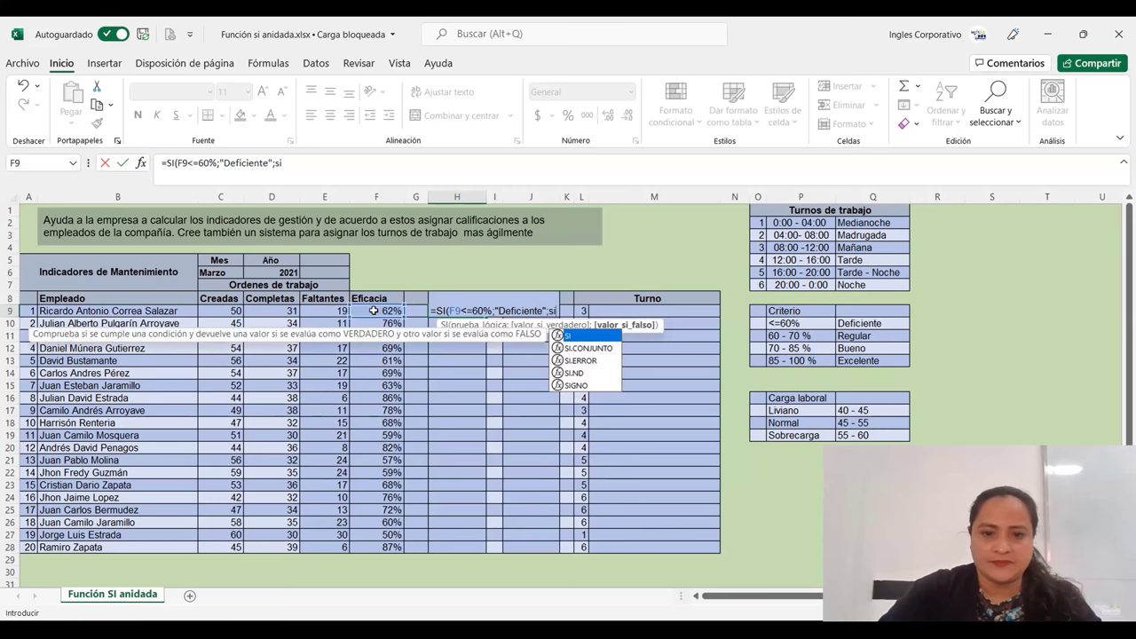
double_click(595, 337)
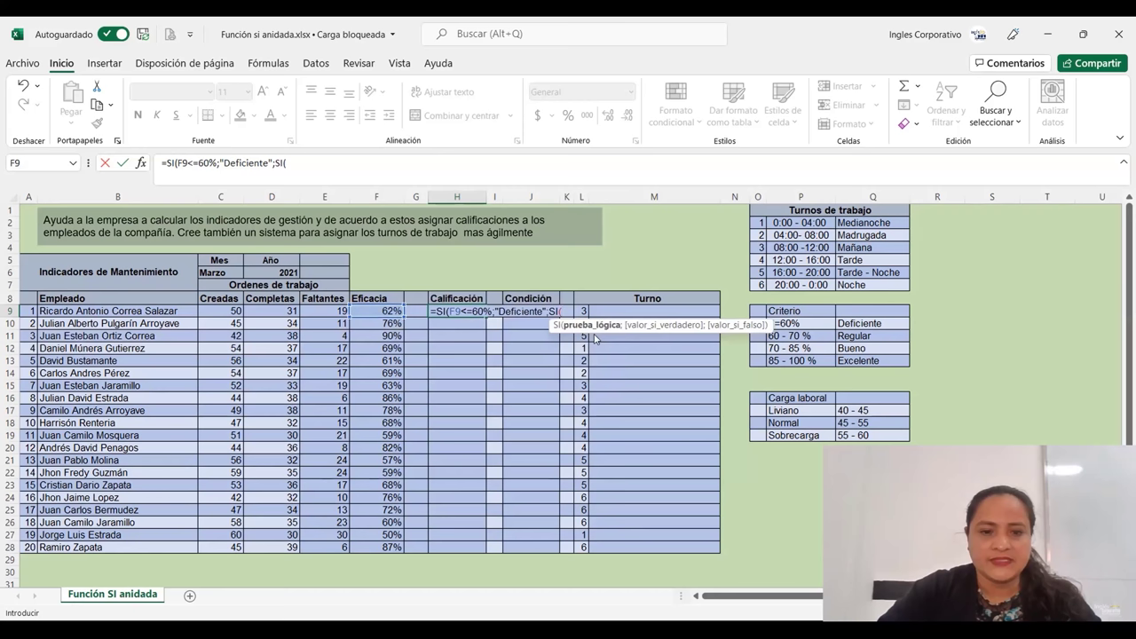
type("F9")
left_click(331, 161)
type("<")
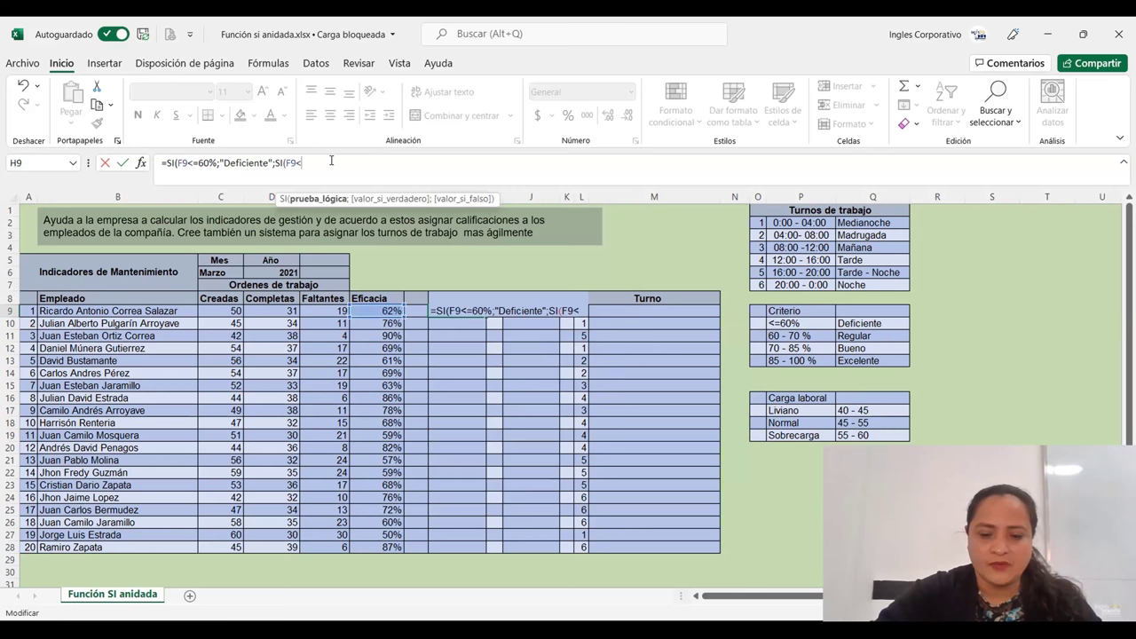
type("=")
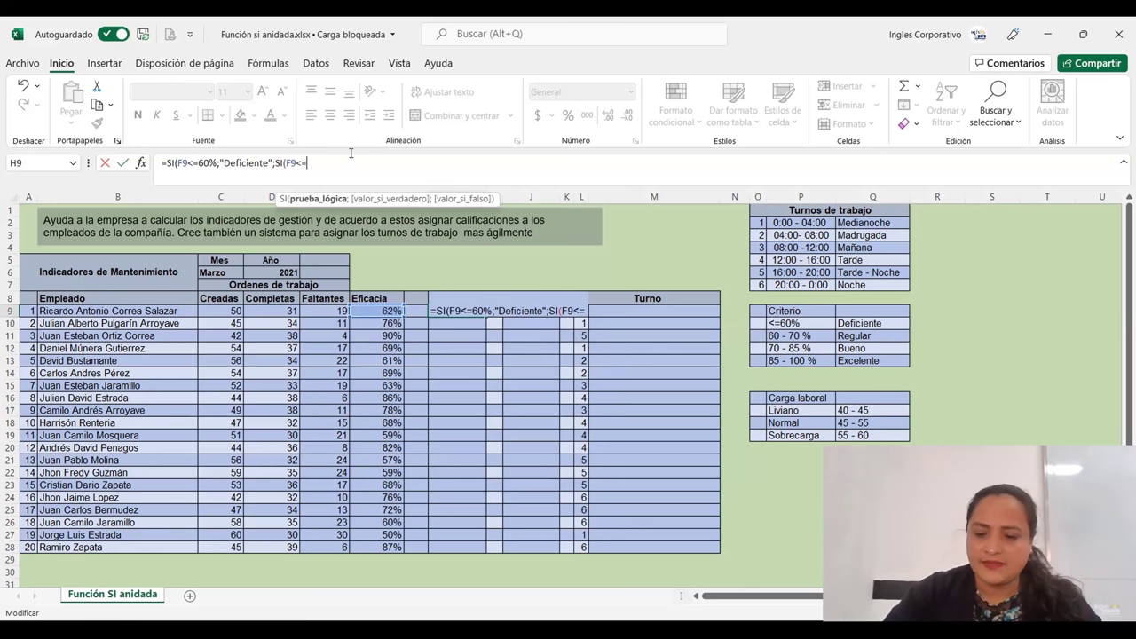
type("70")
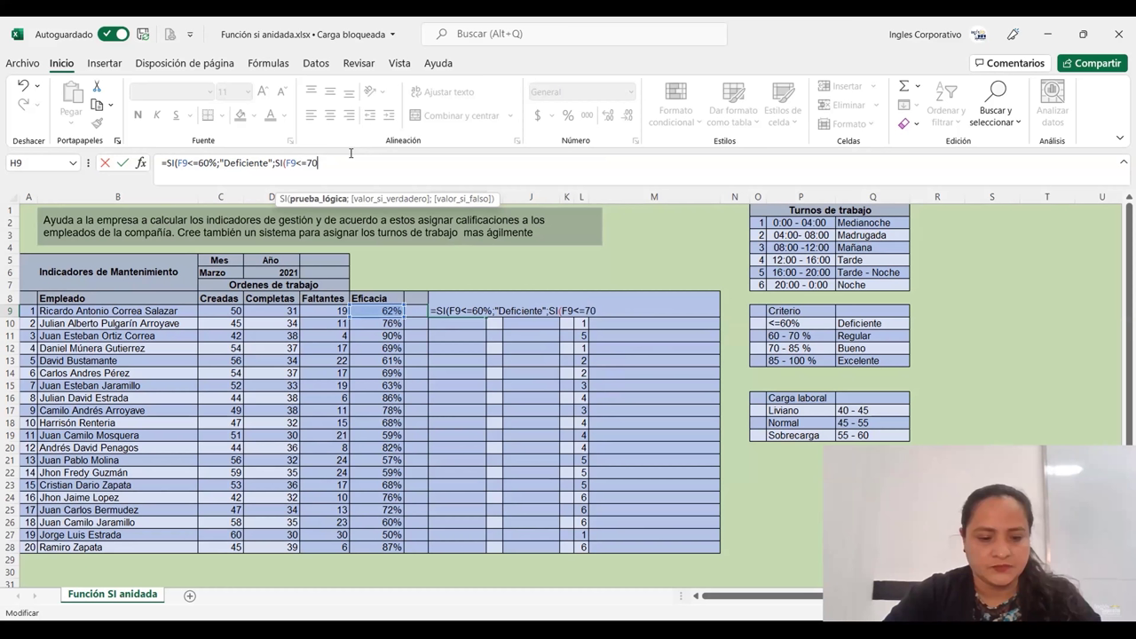
type("%;\"")
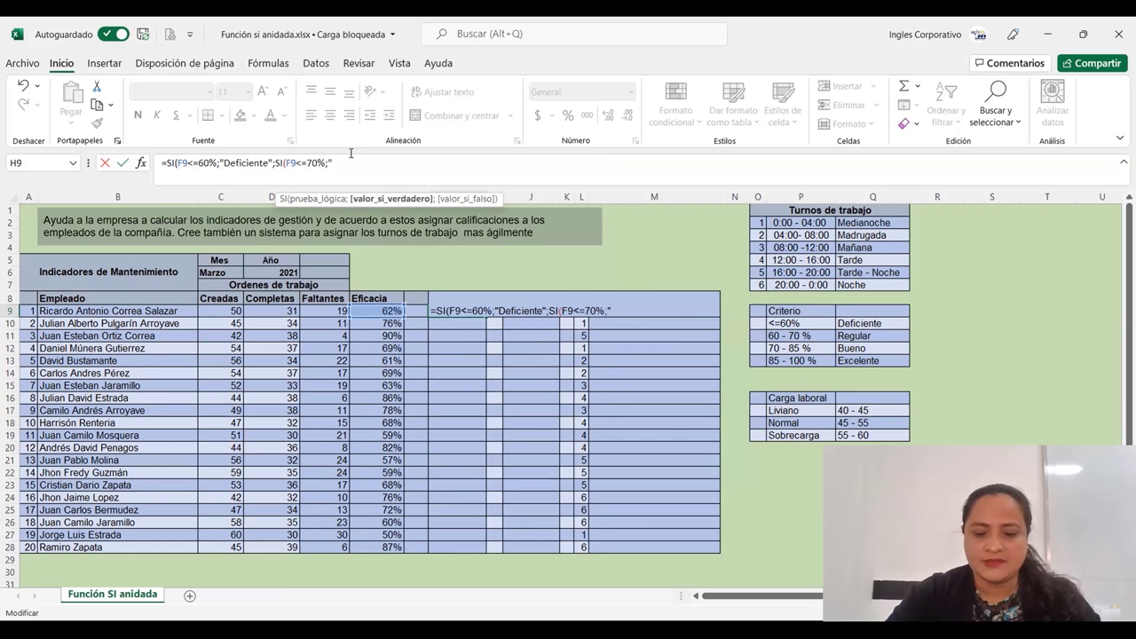
type("Regu")
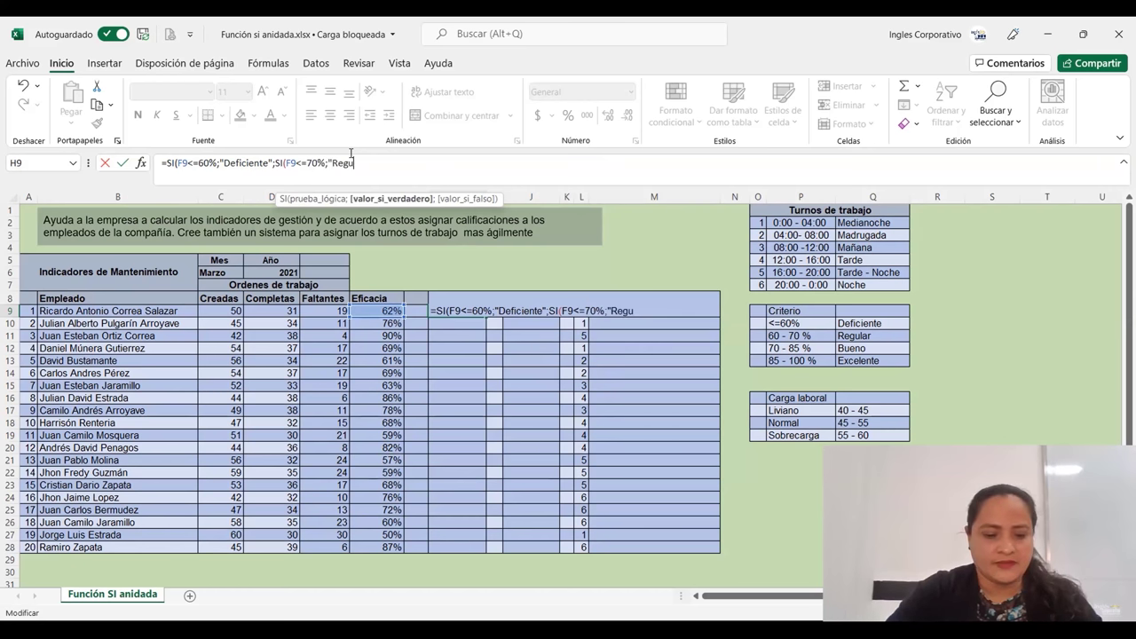
type("lar")
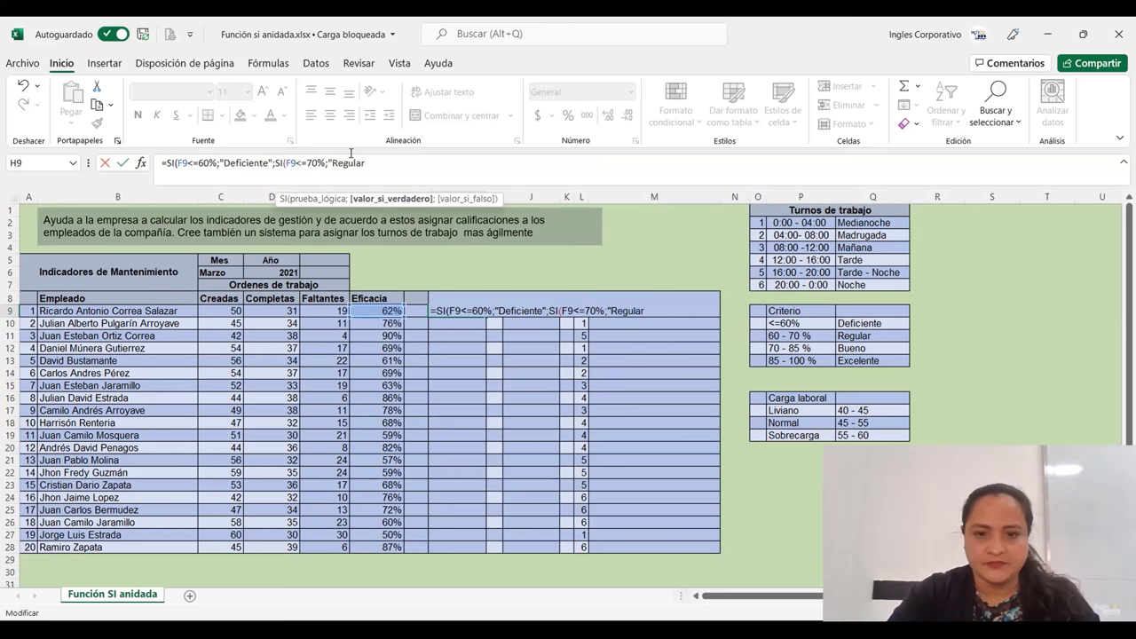
type("\";")
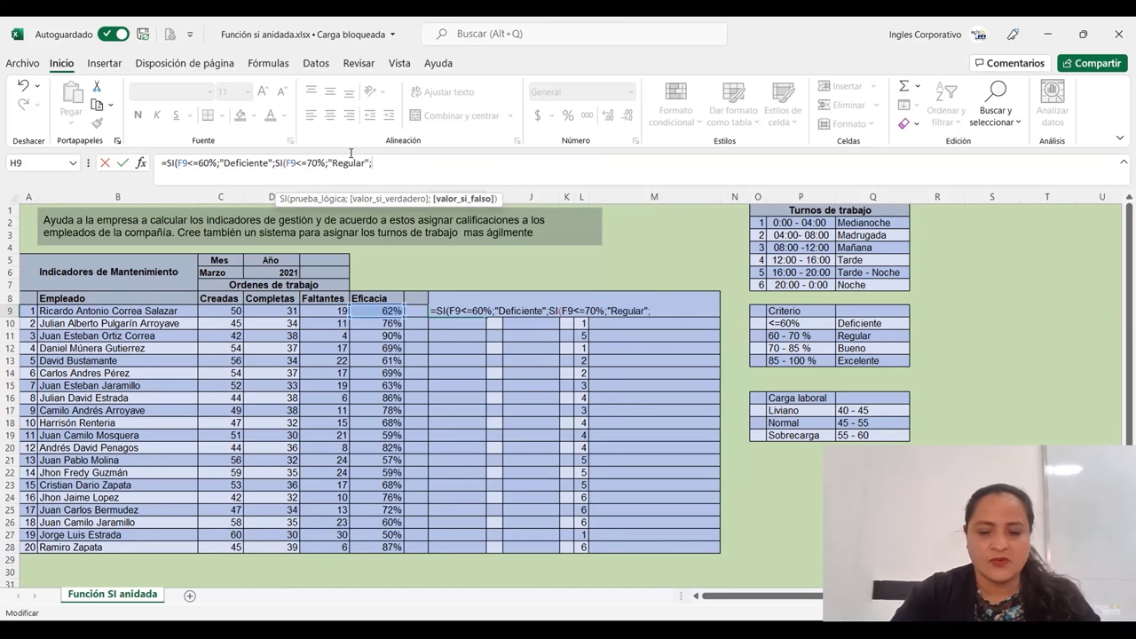
- Nest a third SI in the H9 formula, testing F9<=85% and returning "Bueno"
type("si")
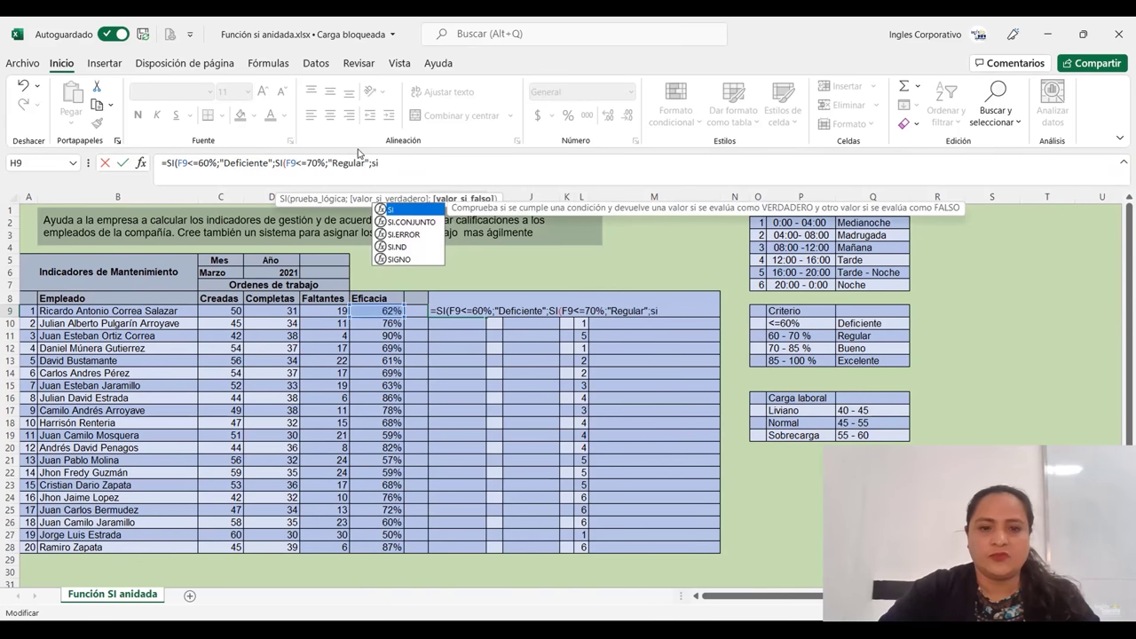
left_click(401, 211)
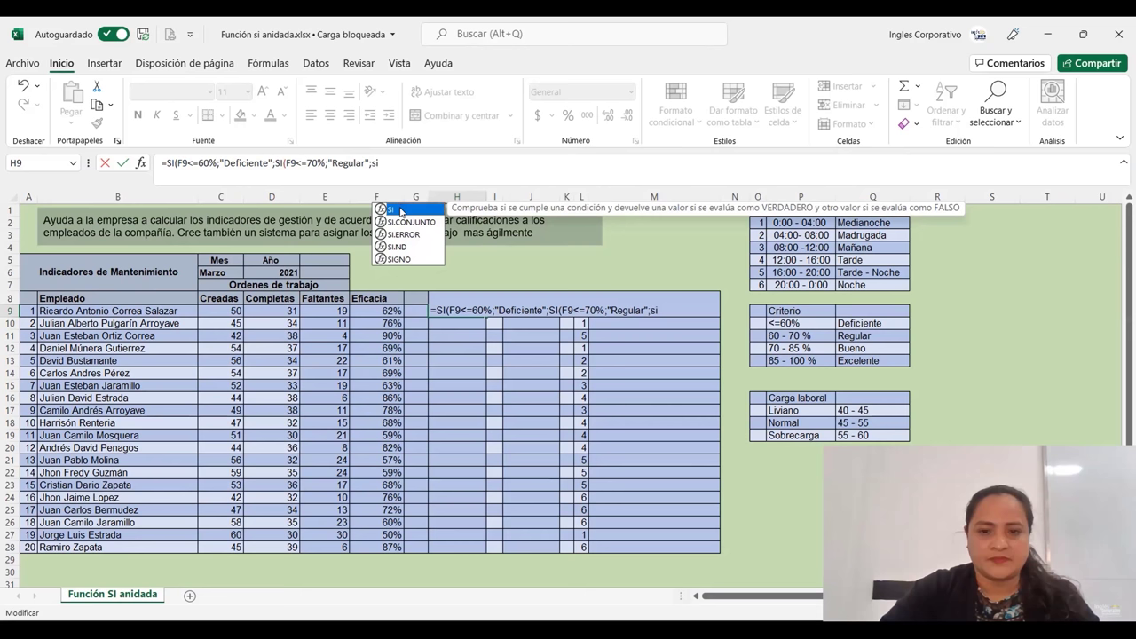
double_click(401, 212)
left_click(377, 309)
type("z")
key("BackSpace")
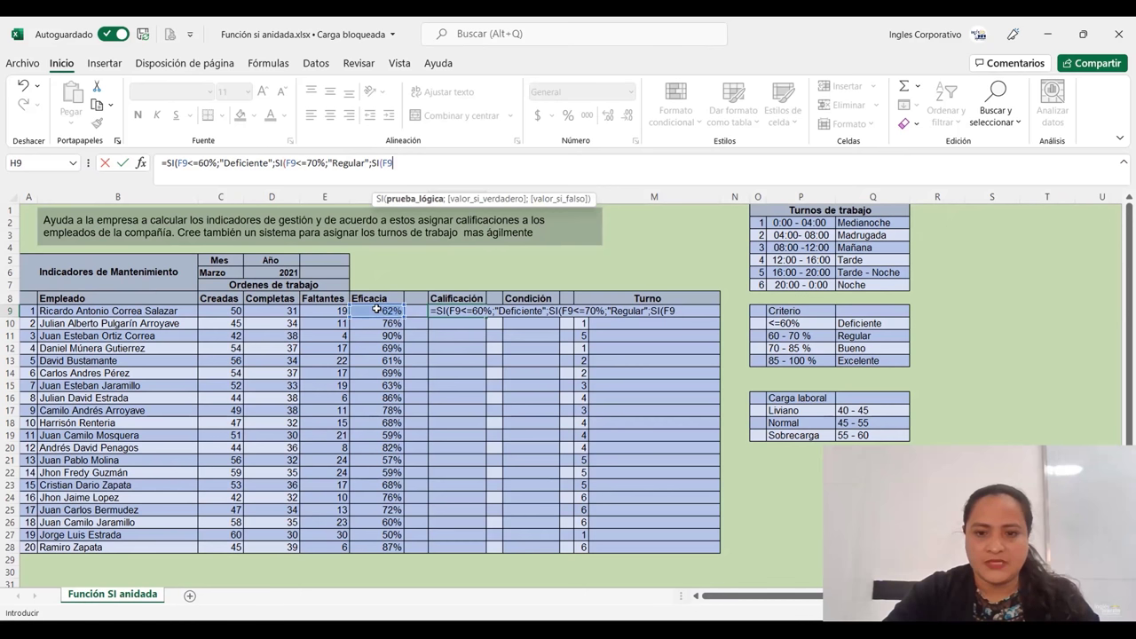
type("<=")
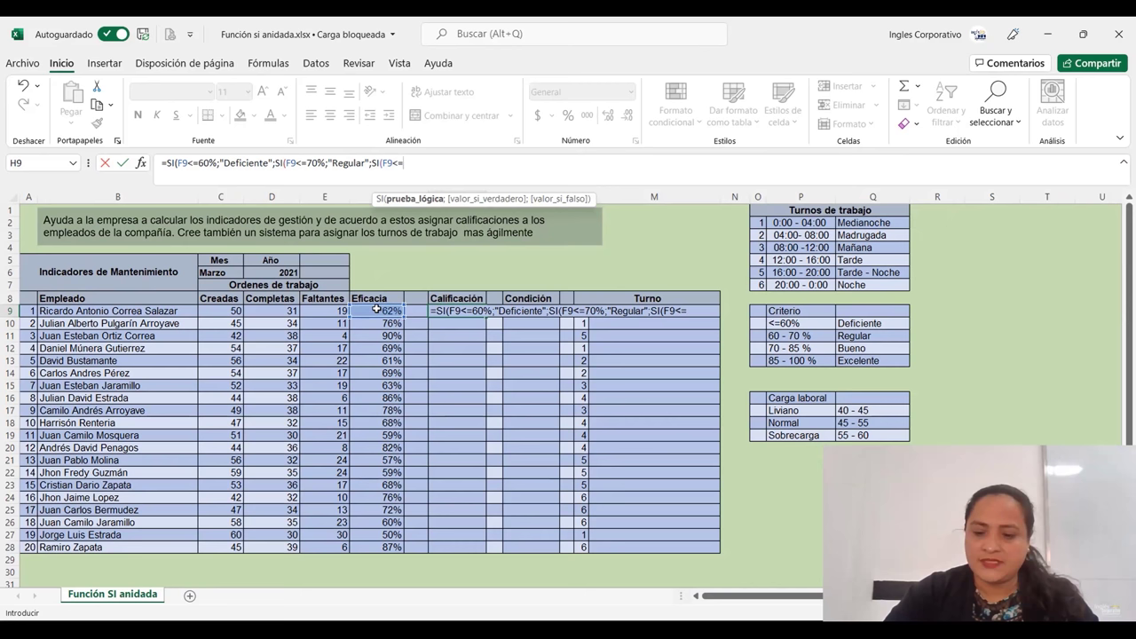
type("85")
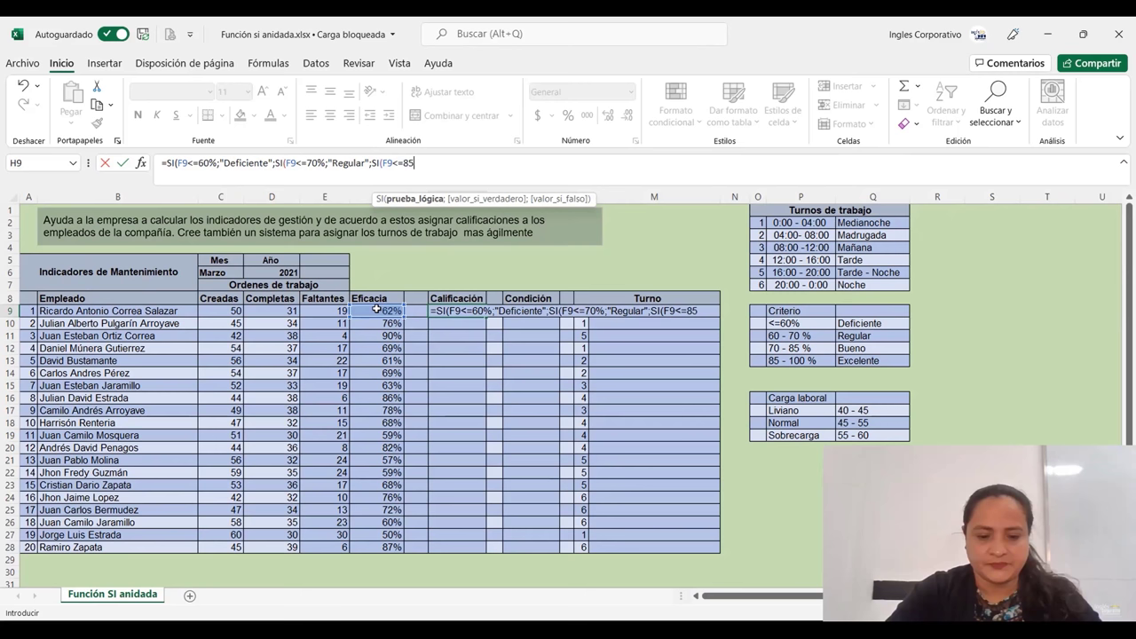
type("%;\"Buen")
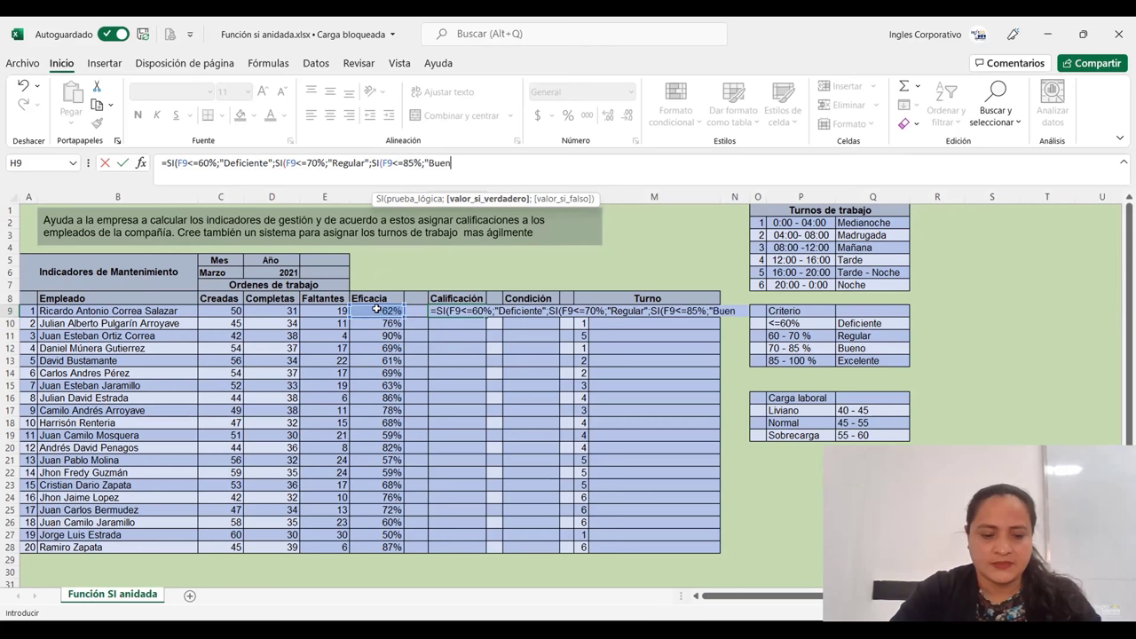
type("o")
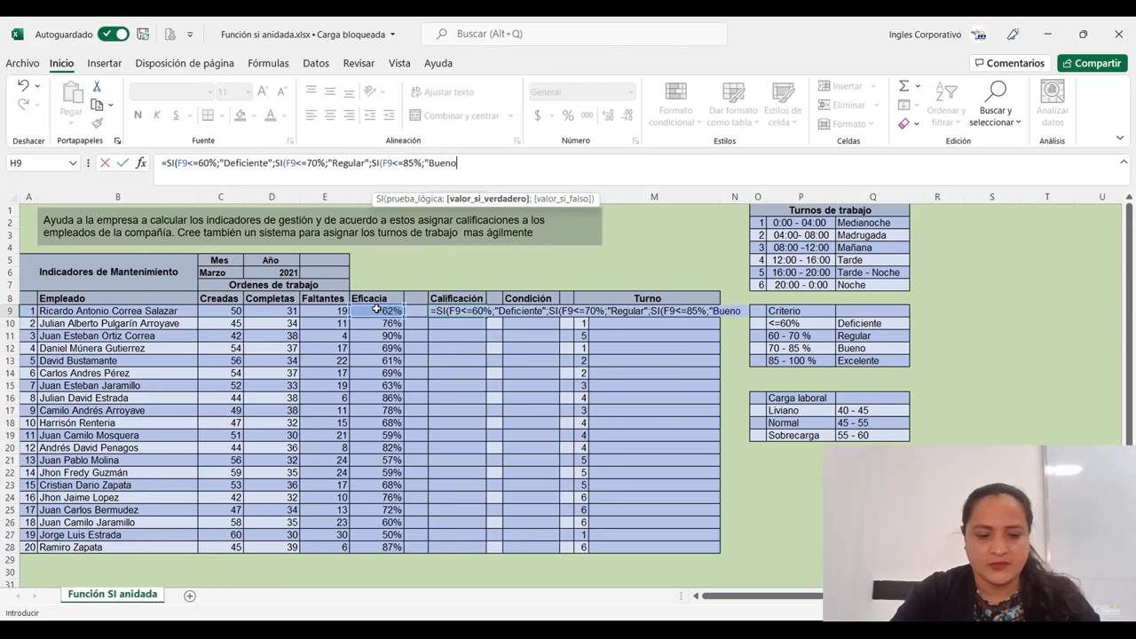
type("\"")
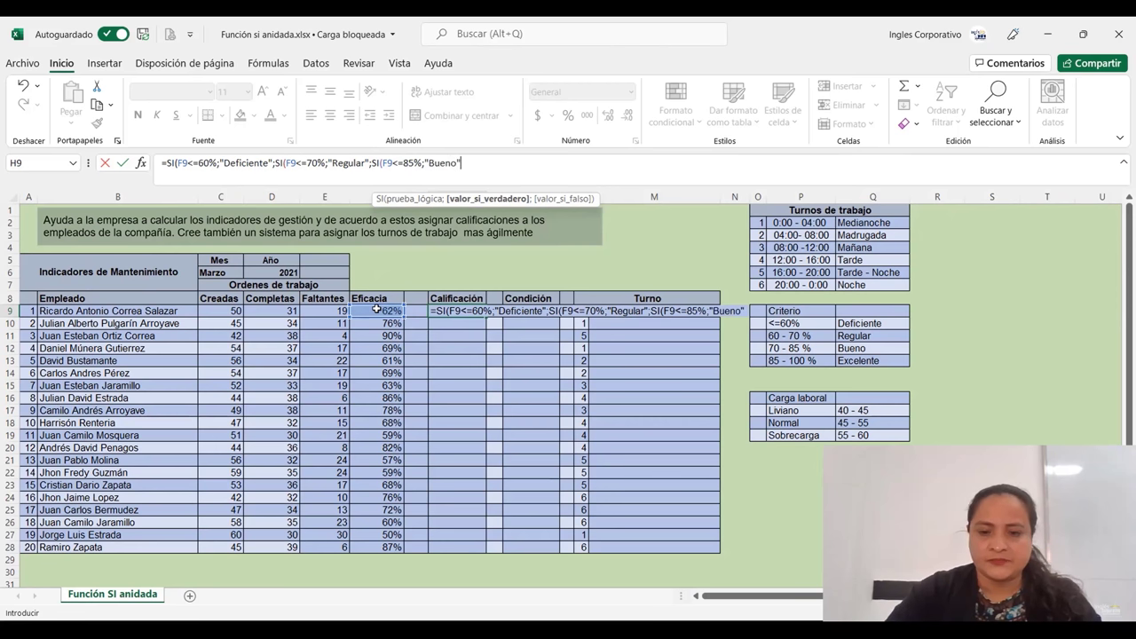
type(";")
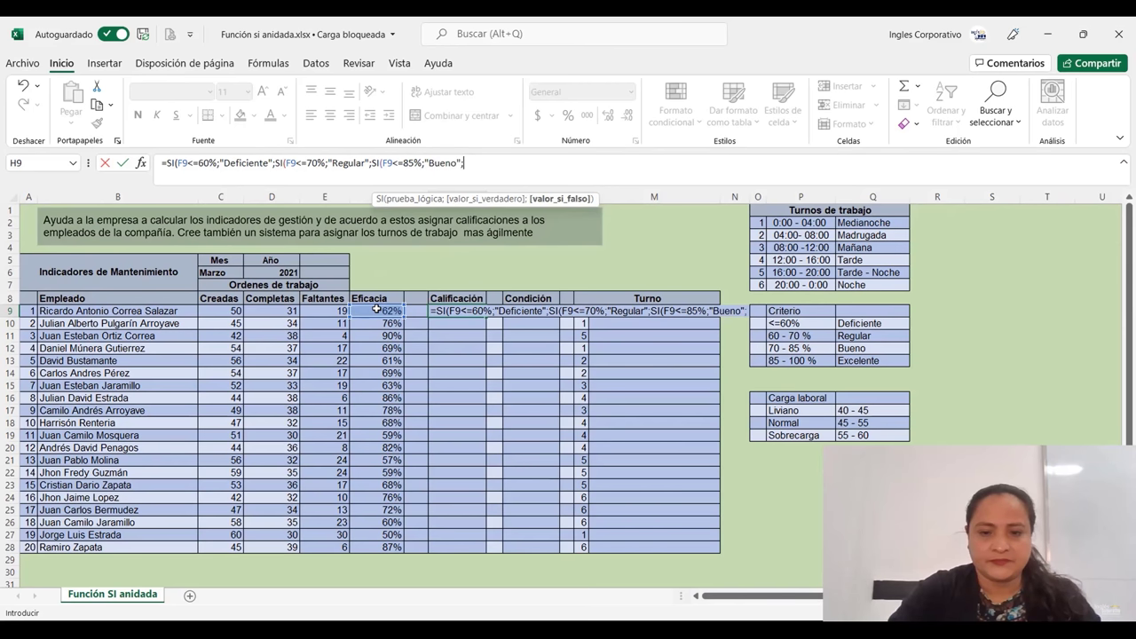
- Nest a fourth SI in the H9 formula, testing F9>=85% and returning "Excelente", and close all four functions to finish it
type("SI(")
left_click(377, 310)
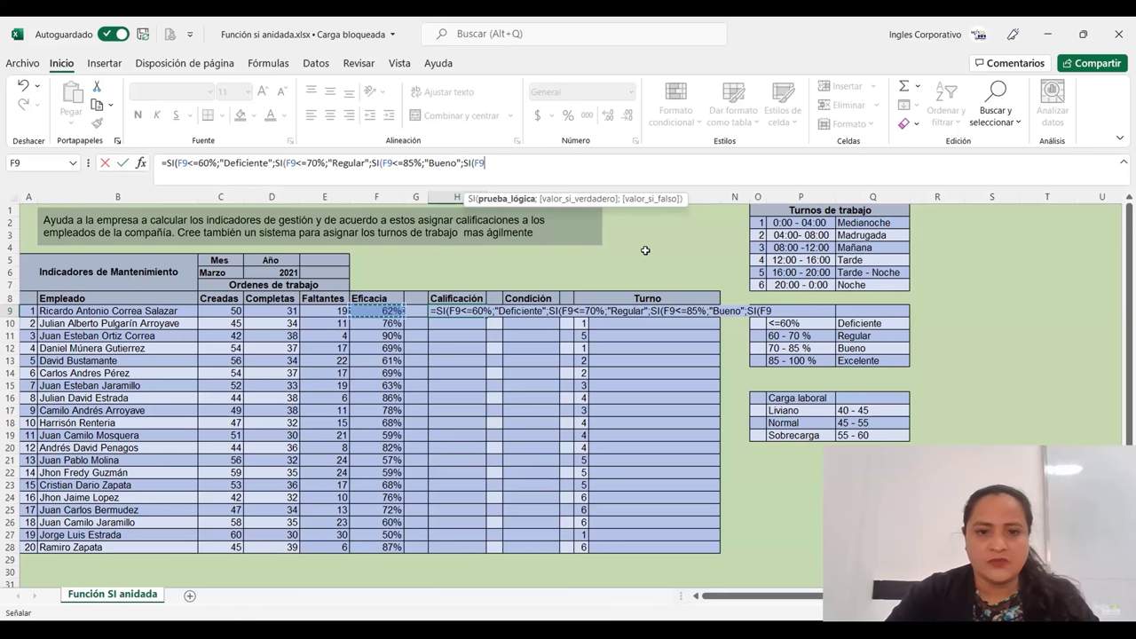
type(">=")
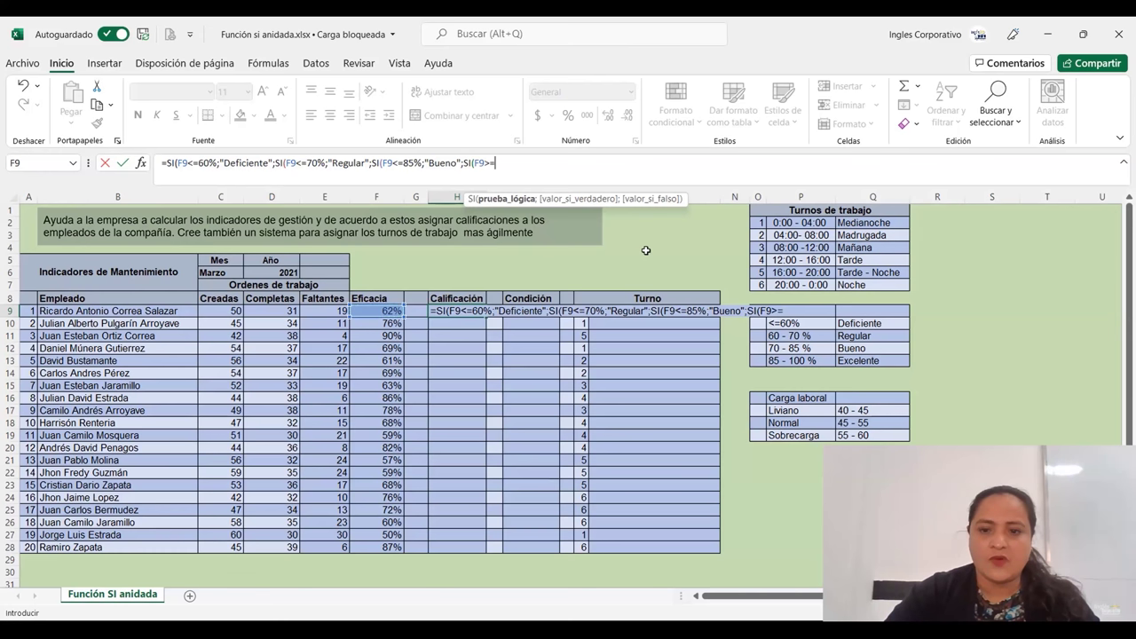
type("8")
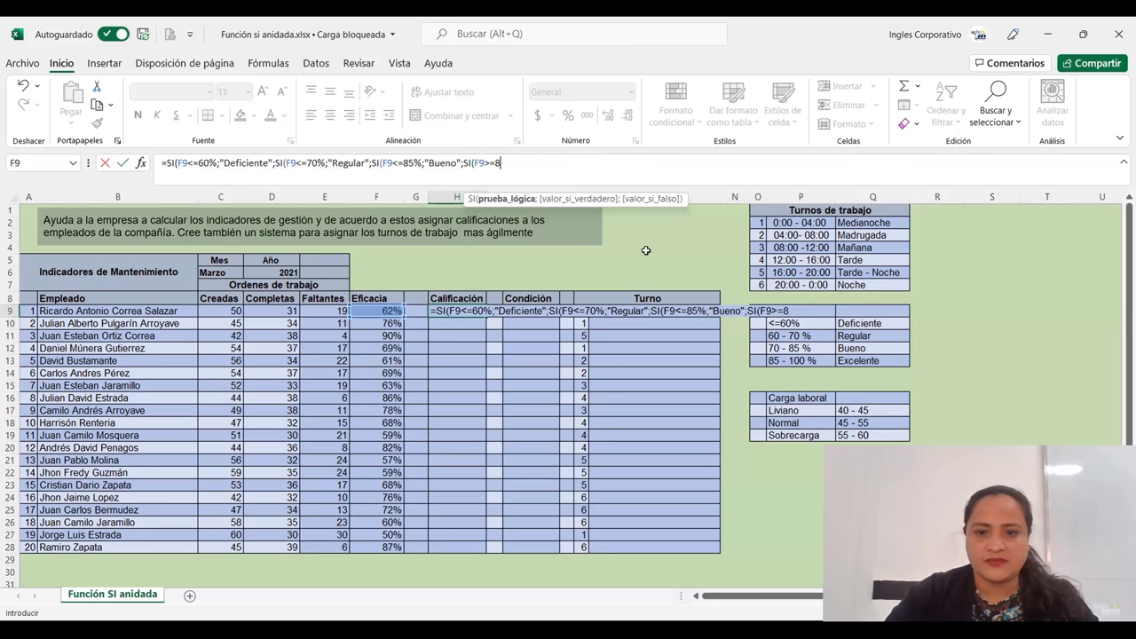
type("5")
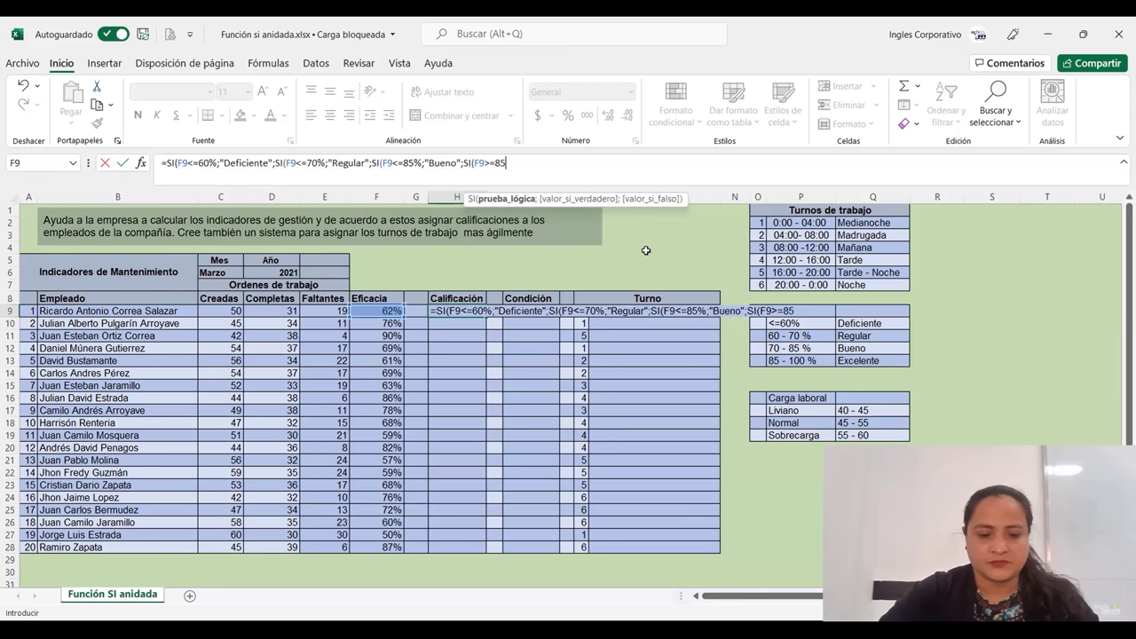
type("%")
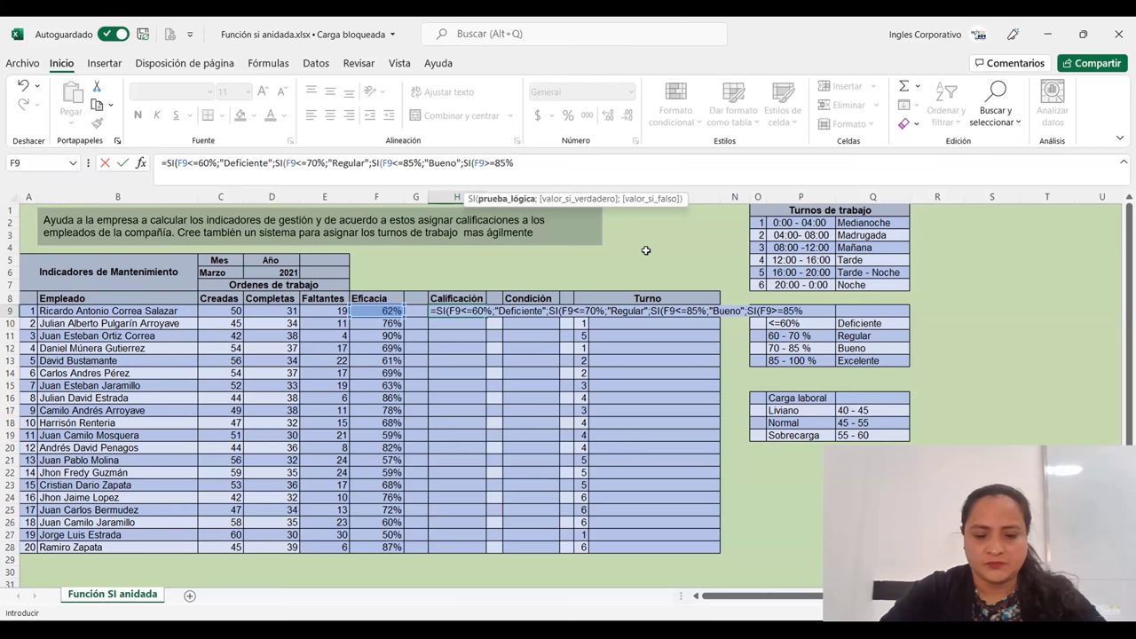
type(";")
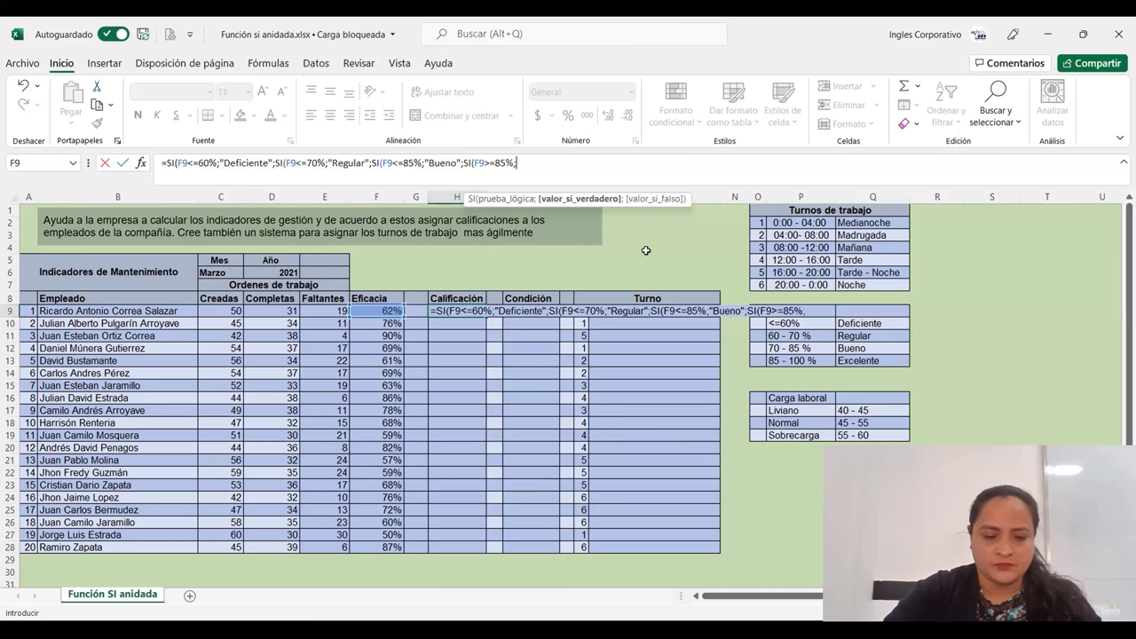
type("\"Exc")
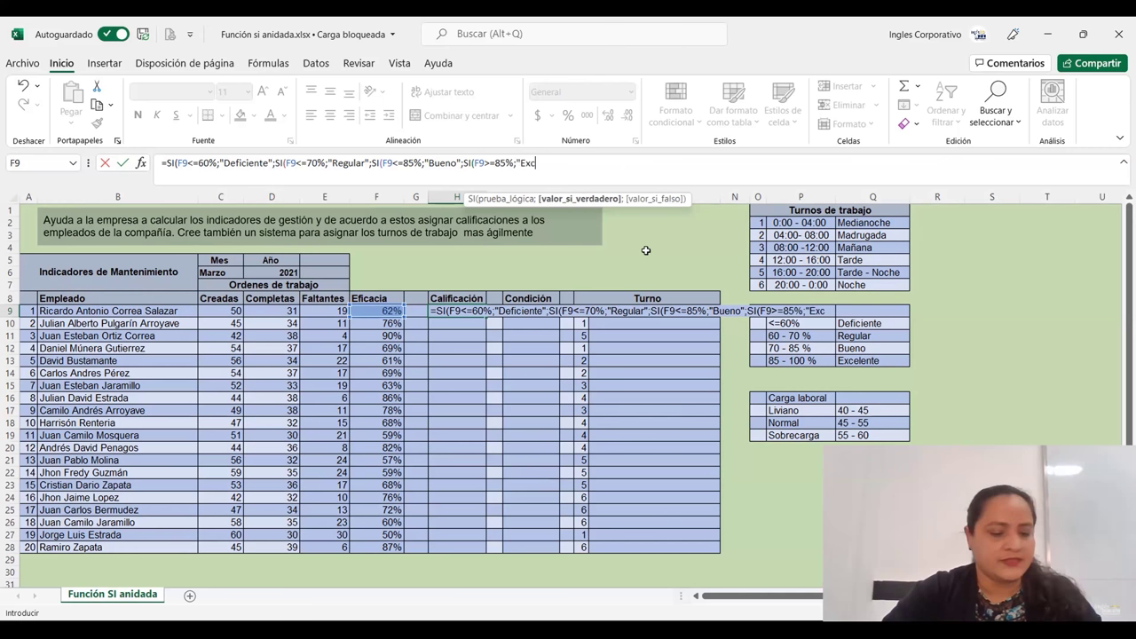
type("elent")
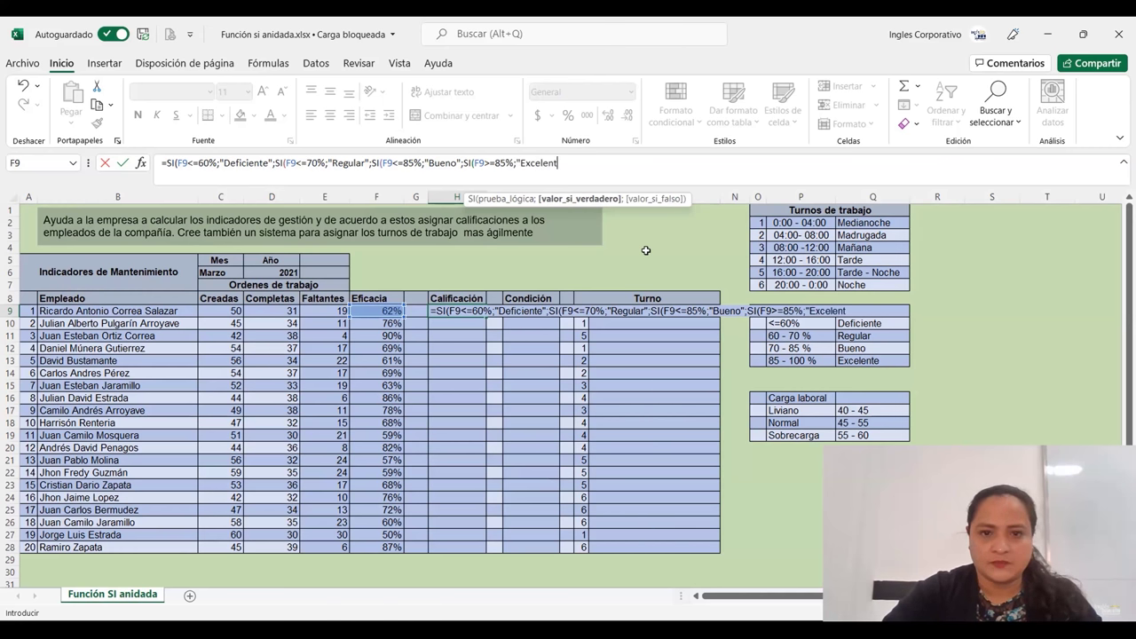
type("e\"")
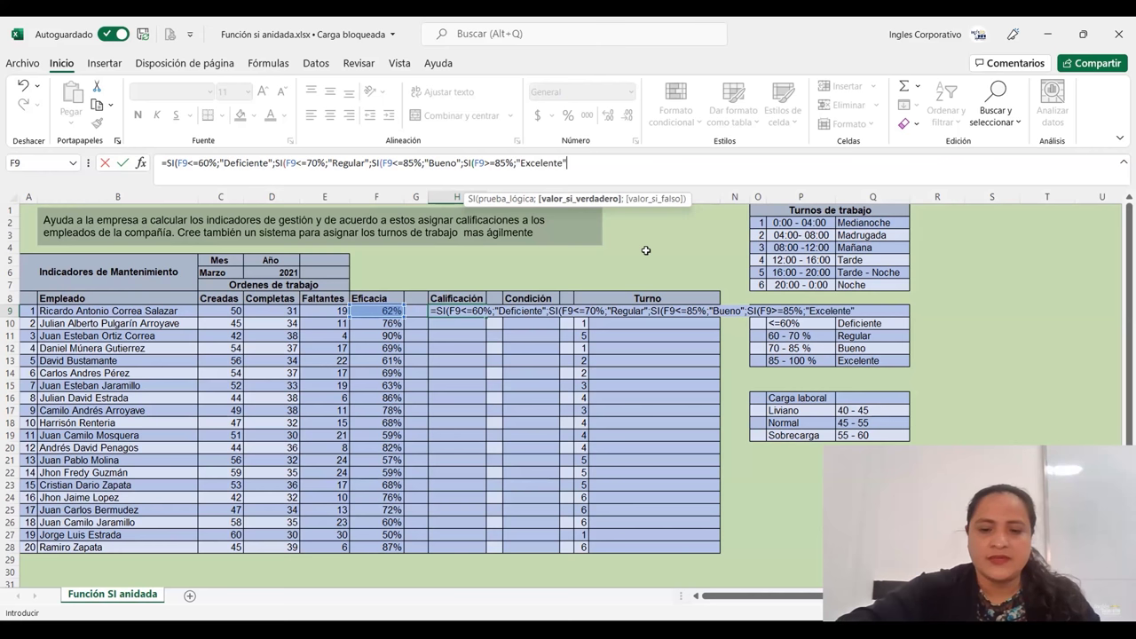
type("))))")
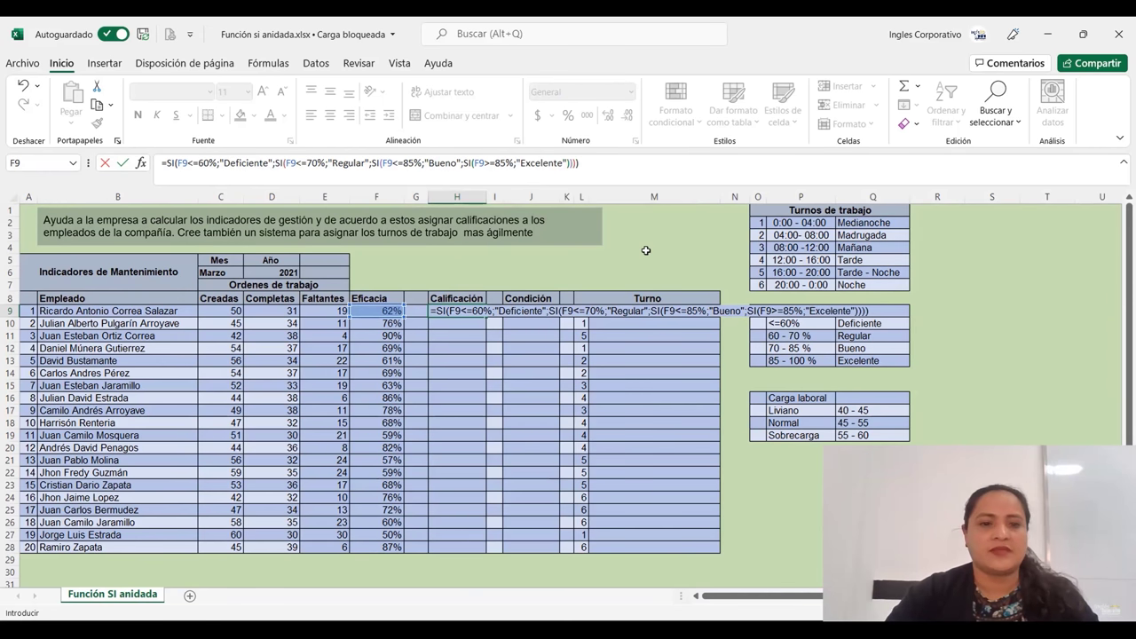
key("Return")
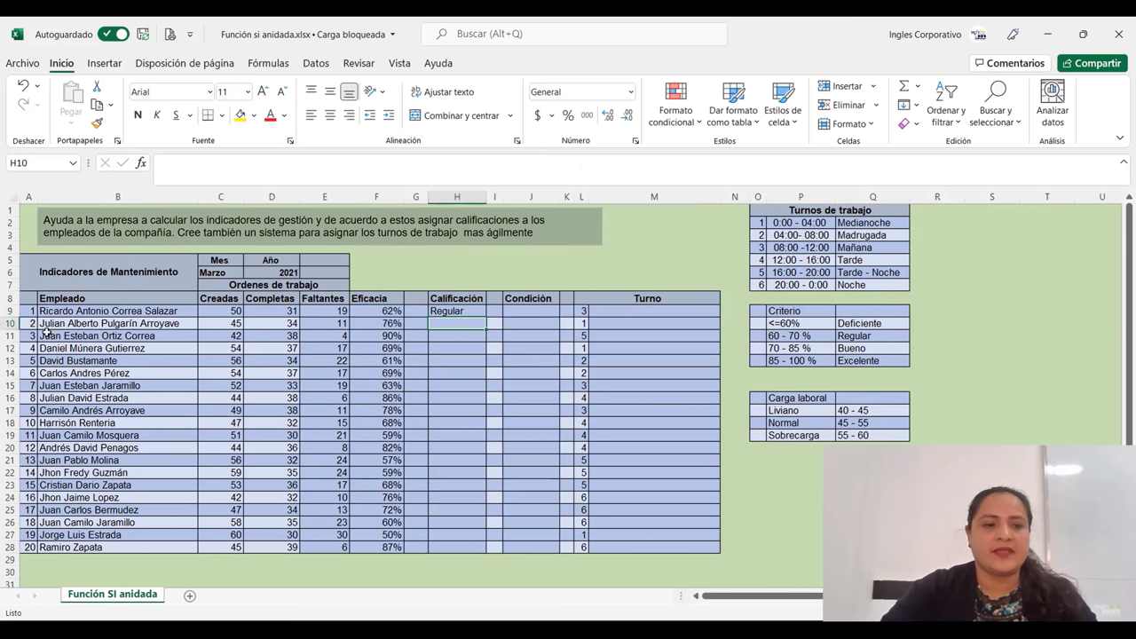
- Fill the H9 formula down the Calificación column through row 28
left_click(464, 310)
left_click_drag(487, 317, 493, 550)
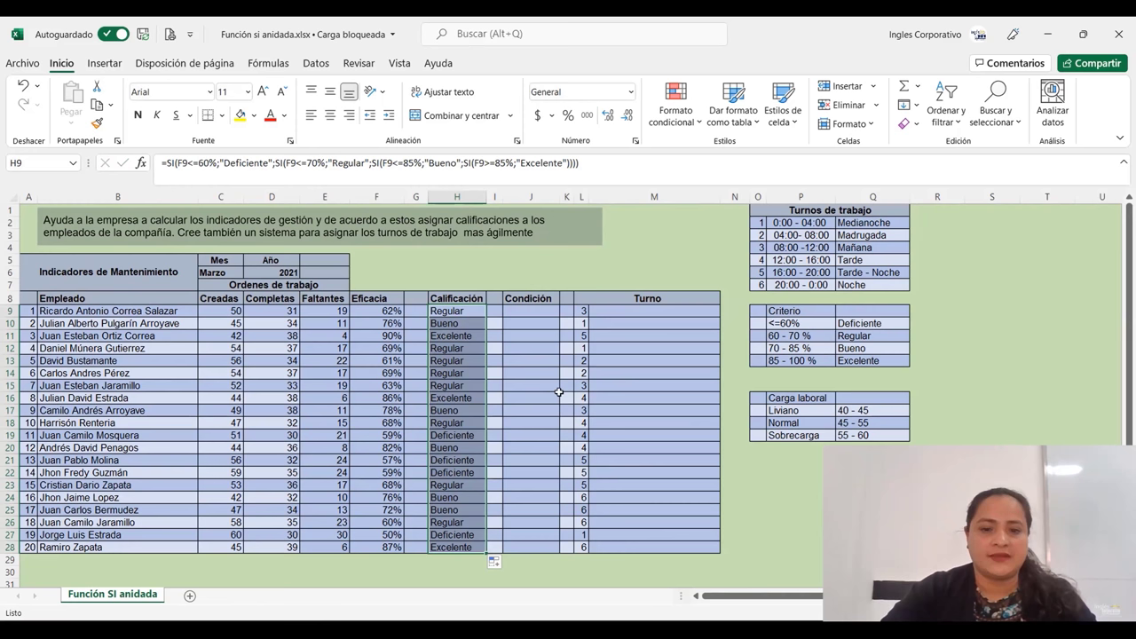
left_click(534, 311)
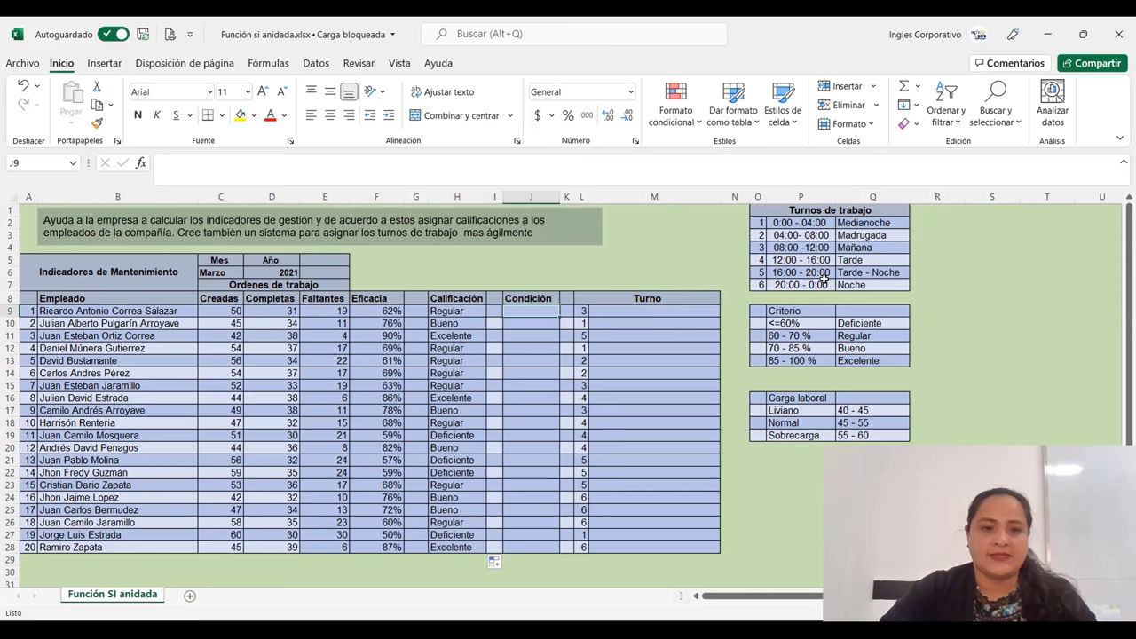
left_click(581, 310)
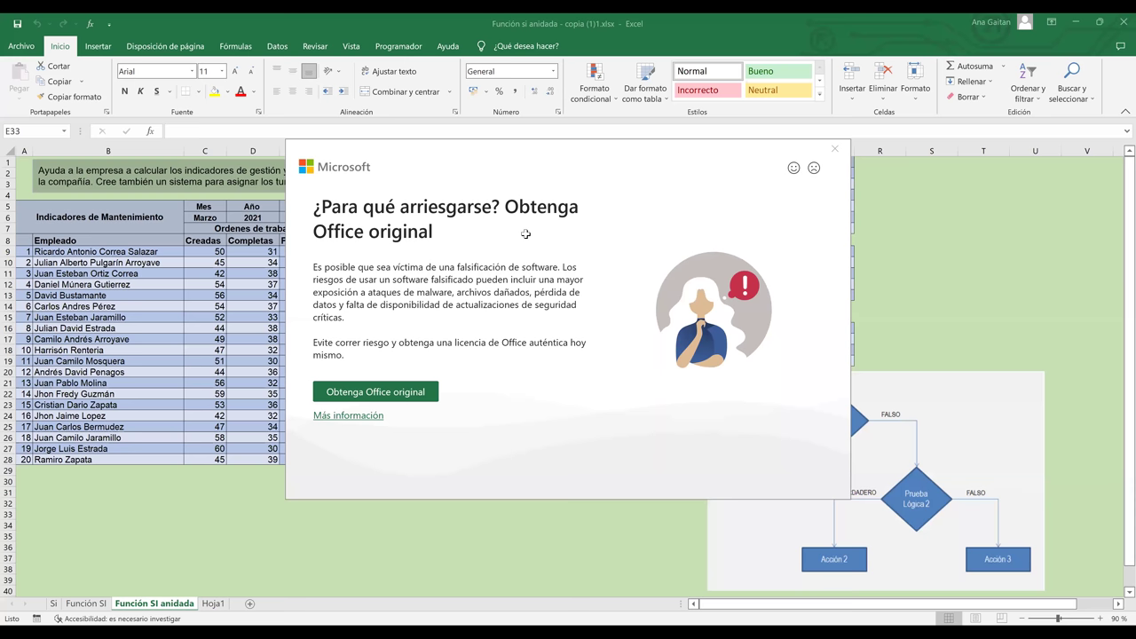
- Dismiss the Office licence notice and examine the nested-condition flowchart below the Carga laboral table
key("Escape")
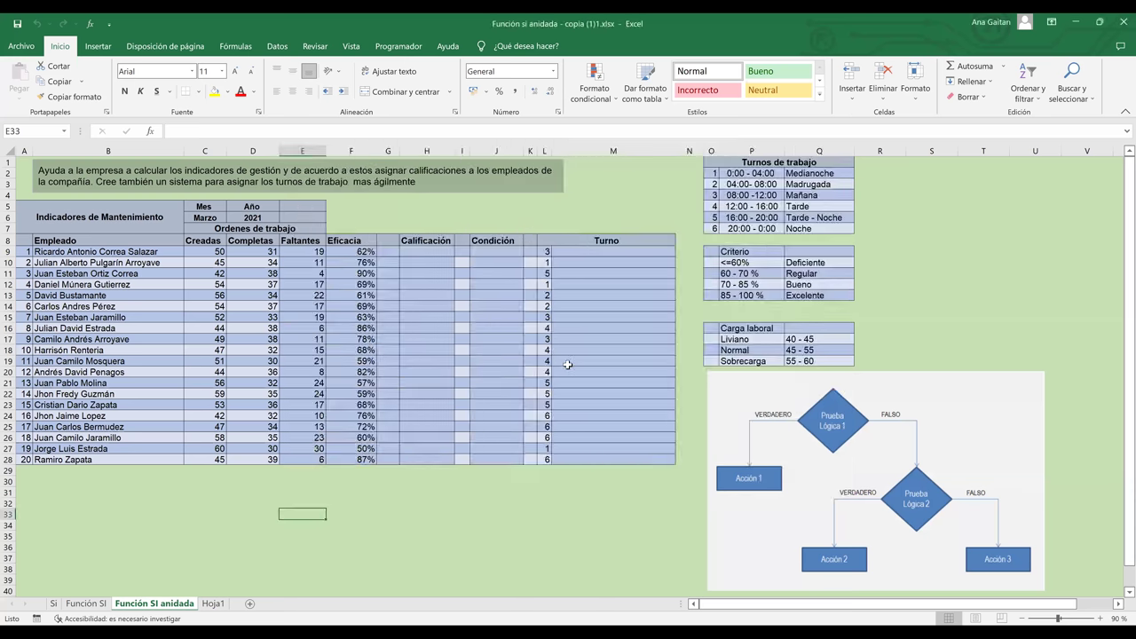
left_click(949, 337)
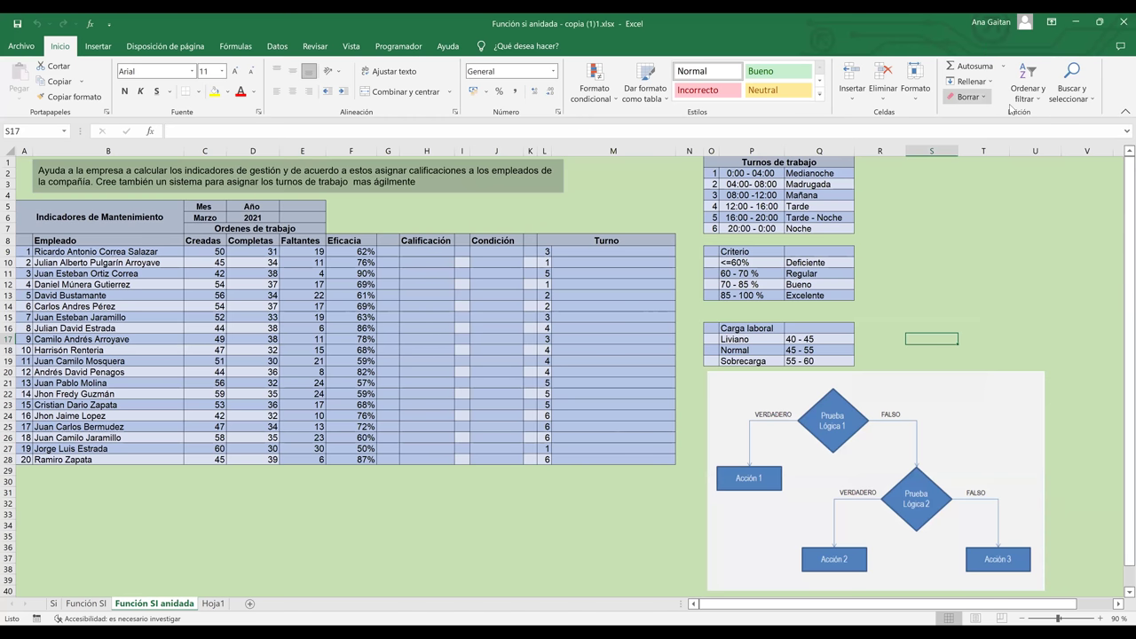
left_click(983, 240)
left_click_drag(1121, 202, 1120, 251)
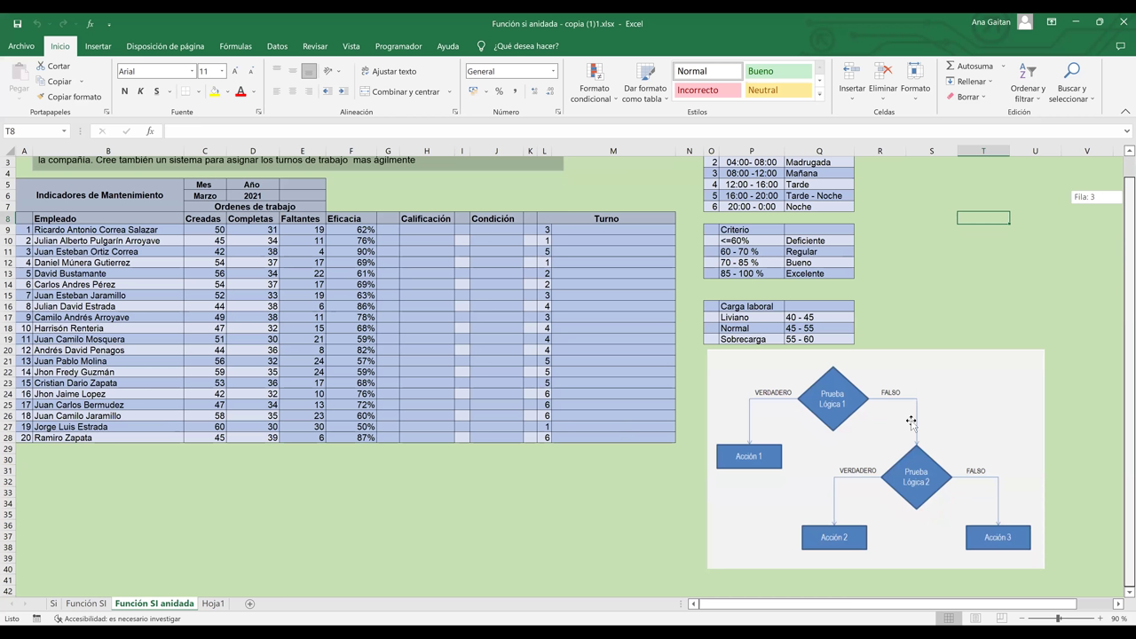
left_click(797, 448)
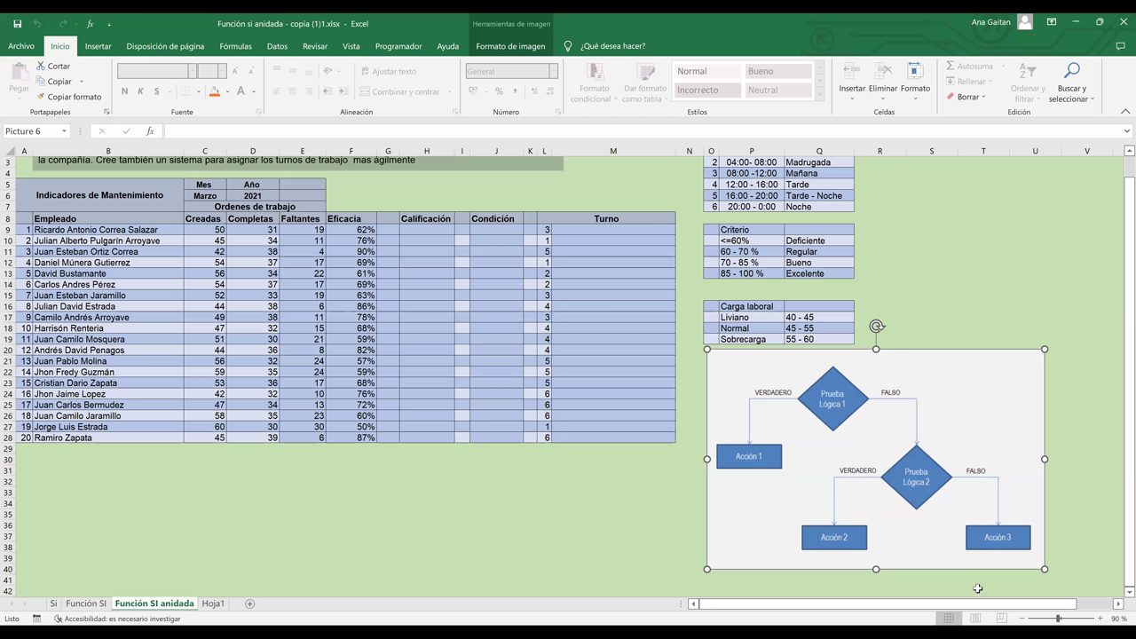
left_click(938, 264)
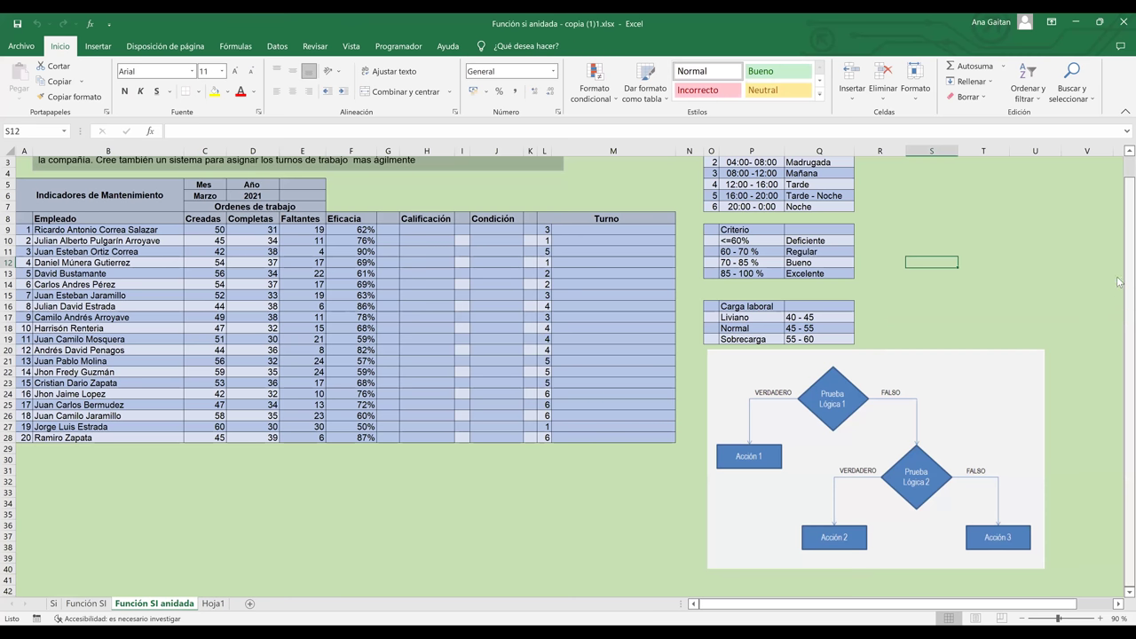
- Examine how the Eficacia formula in F9 relates to the first employee's Creadas and Completas orders
scroll(372, 358, "up", 1)
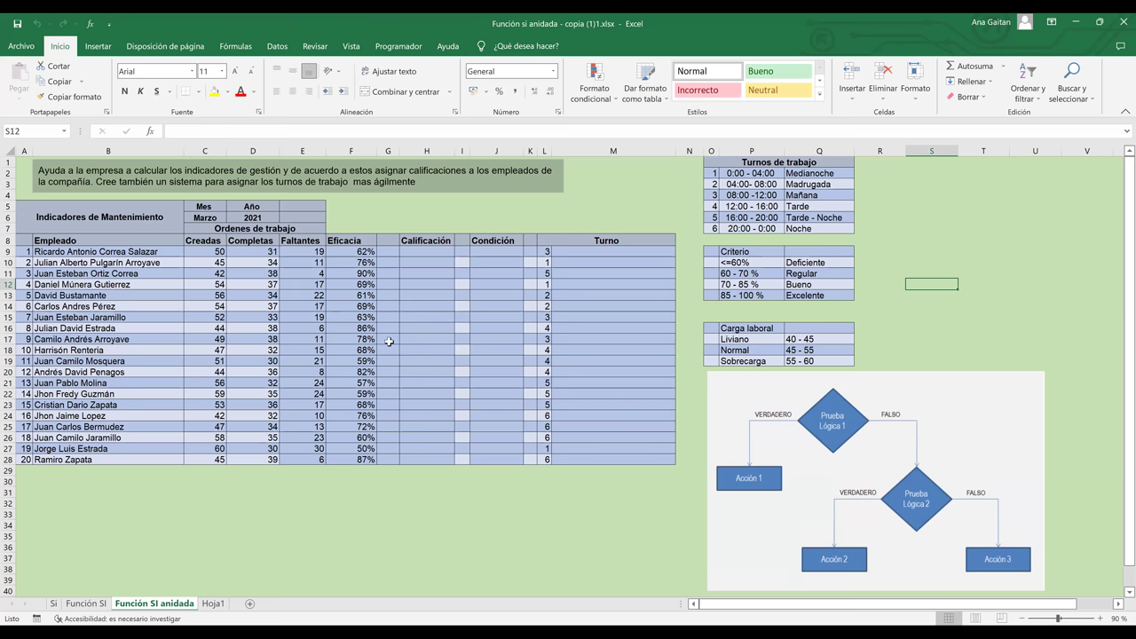
scroll(389, 341, "up", 1)
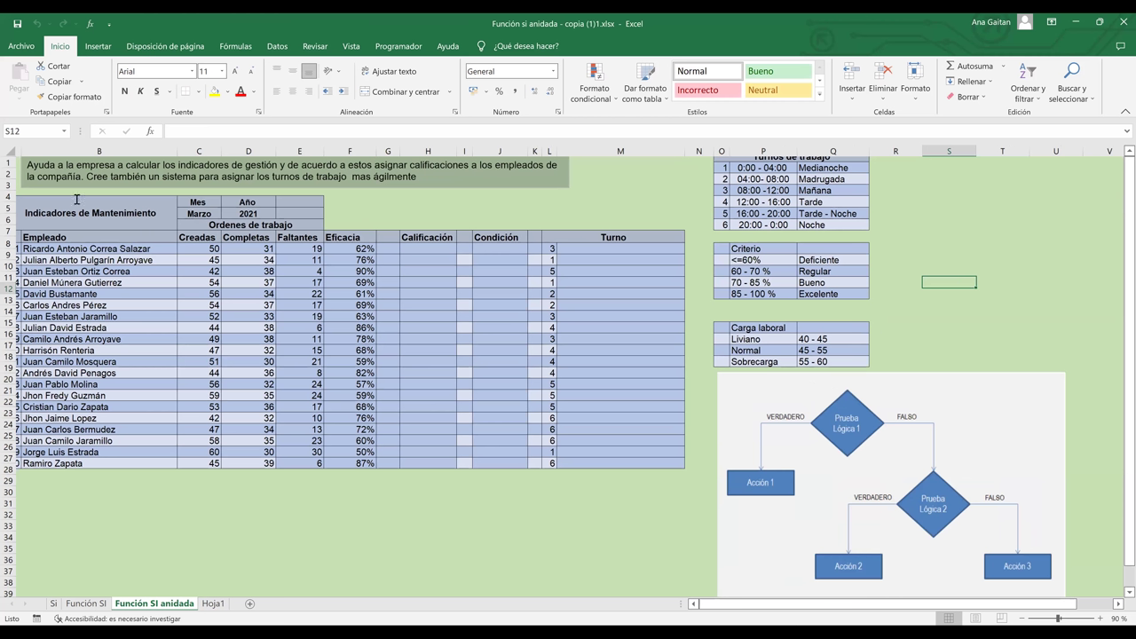
scroll(78, 197, "up", 2)
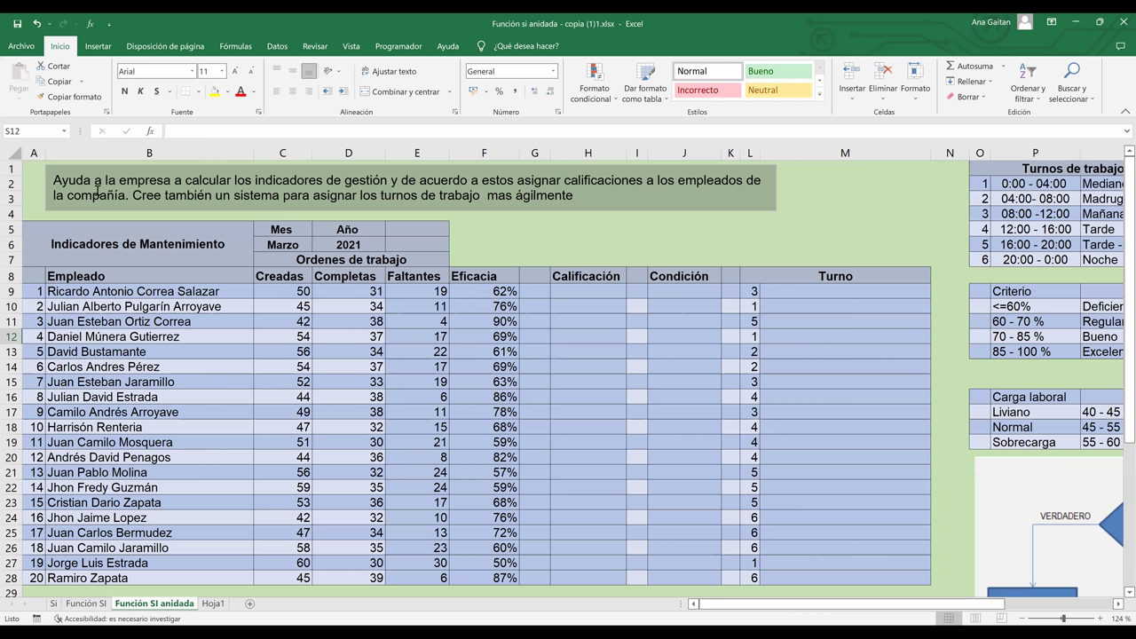
left_click(494, 292)
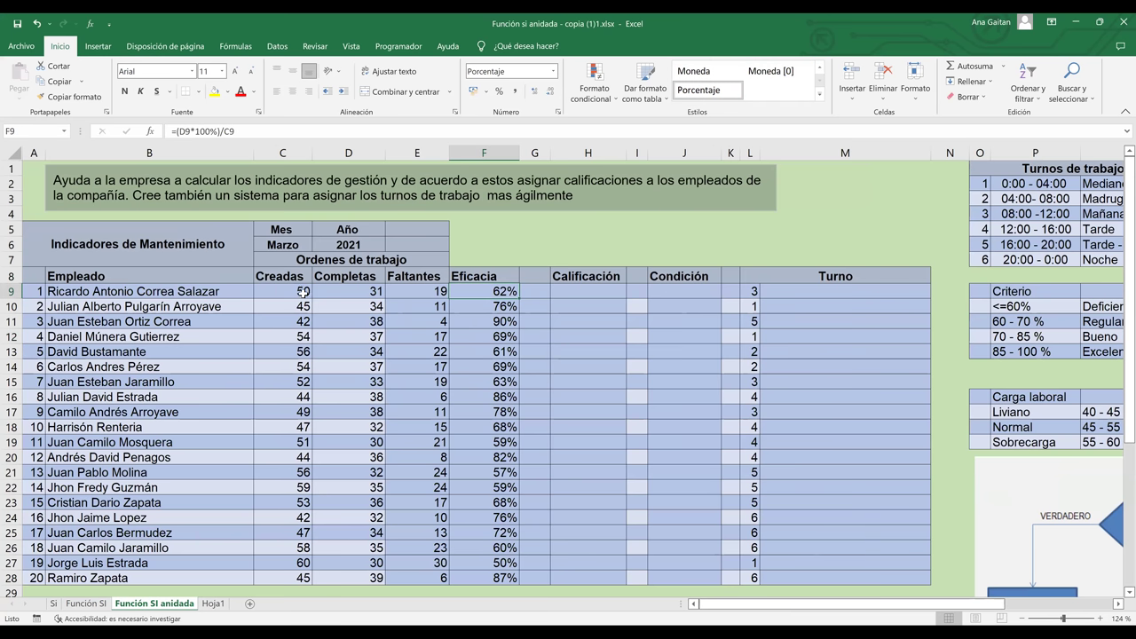
left_click(338, 292)
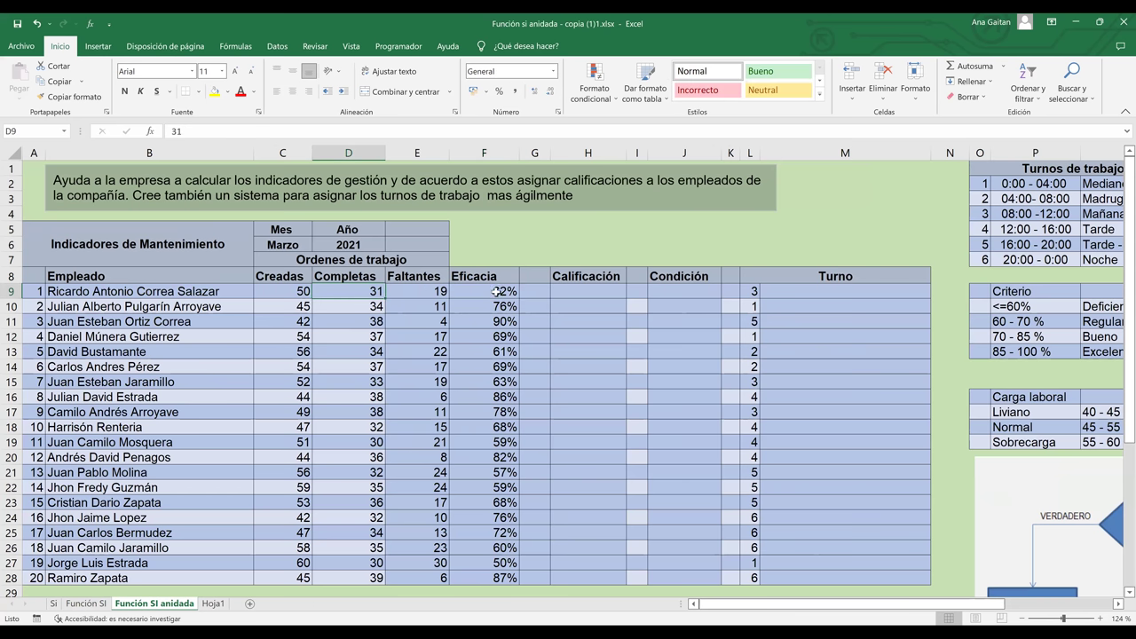
left_click(494, 289)
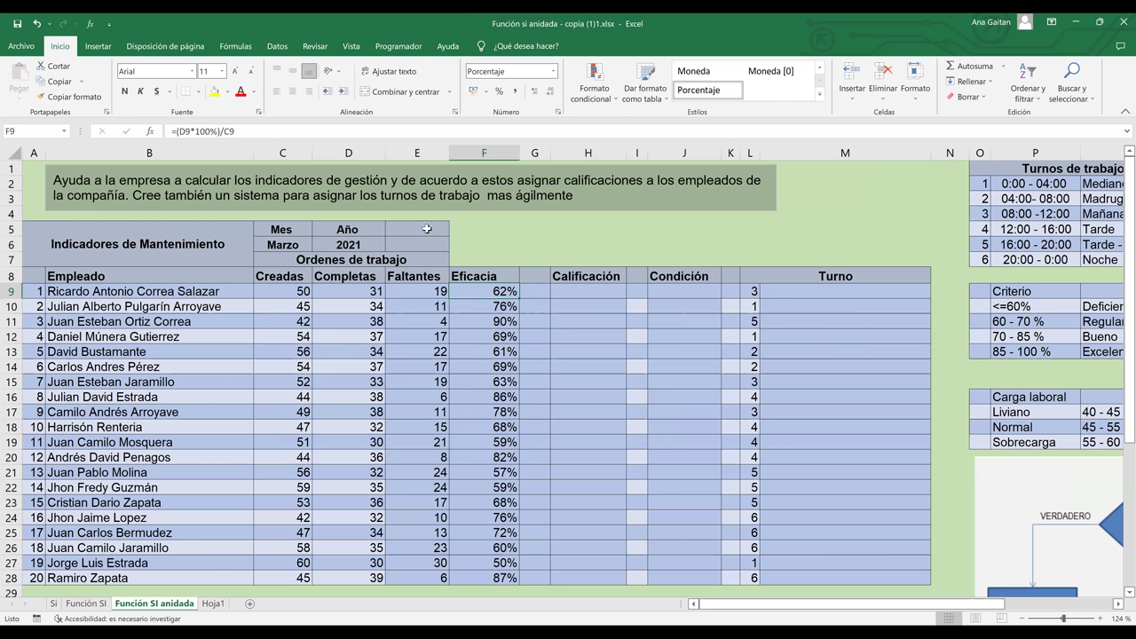
- Compare the Criterio table's percentage ranges and ratings with the first employee's Eficacia and the empty Calificación cell
left_click(645, 290)
scroll(644, 290, "up", 4)
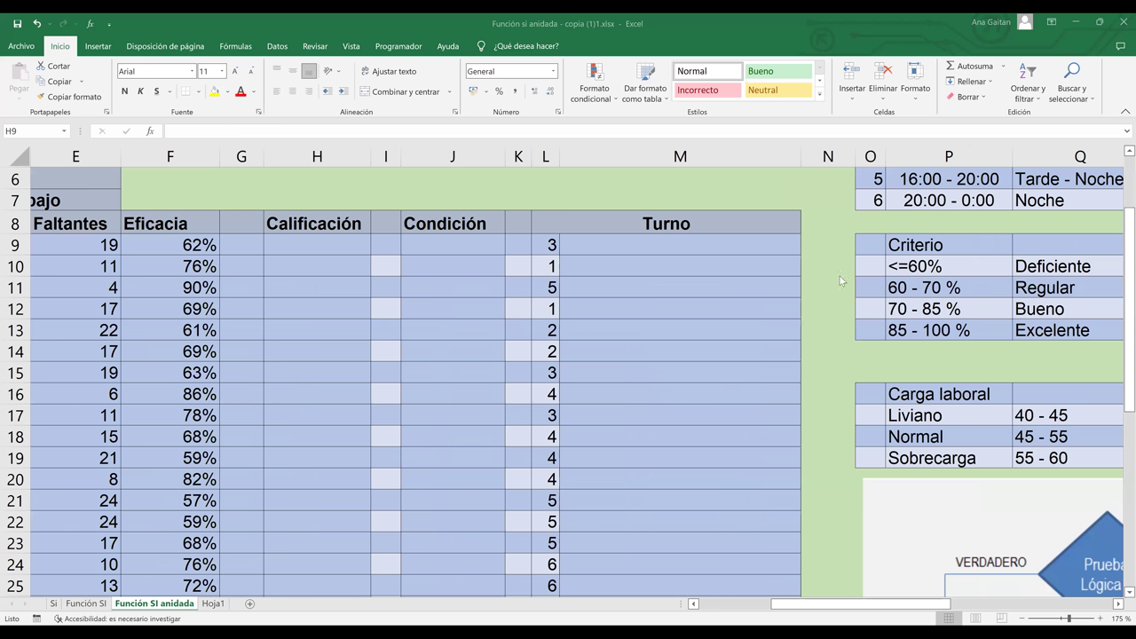
scroll(1121, 253, "down", 3)
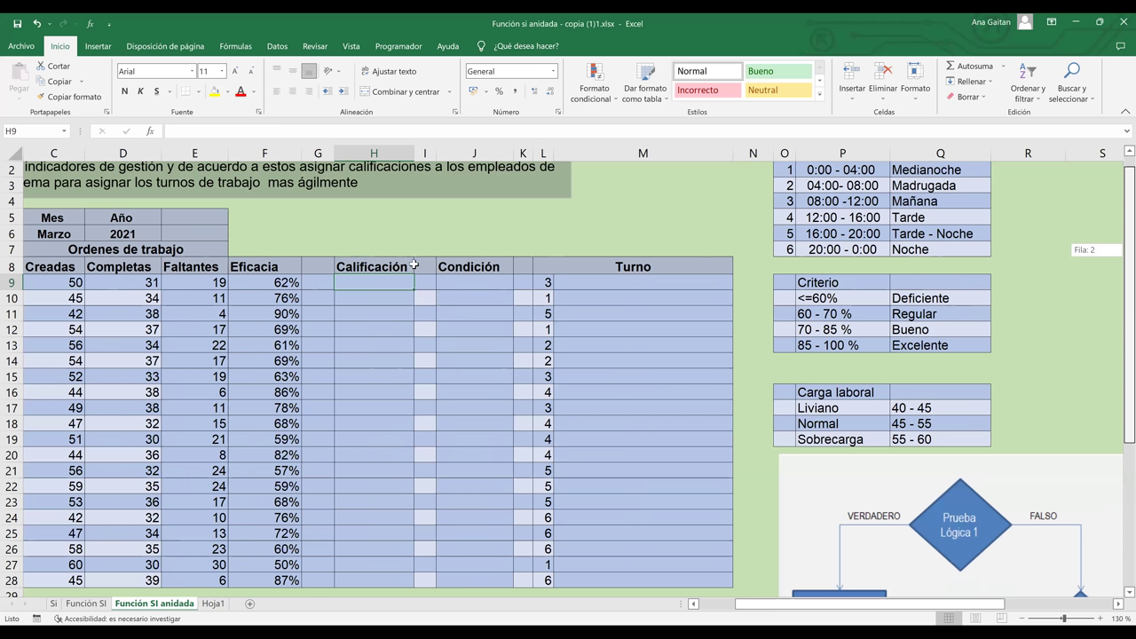
left_click(861, 282)
scroll(865, 289, "down", 1)
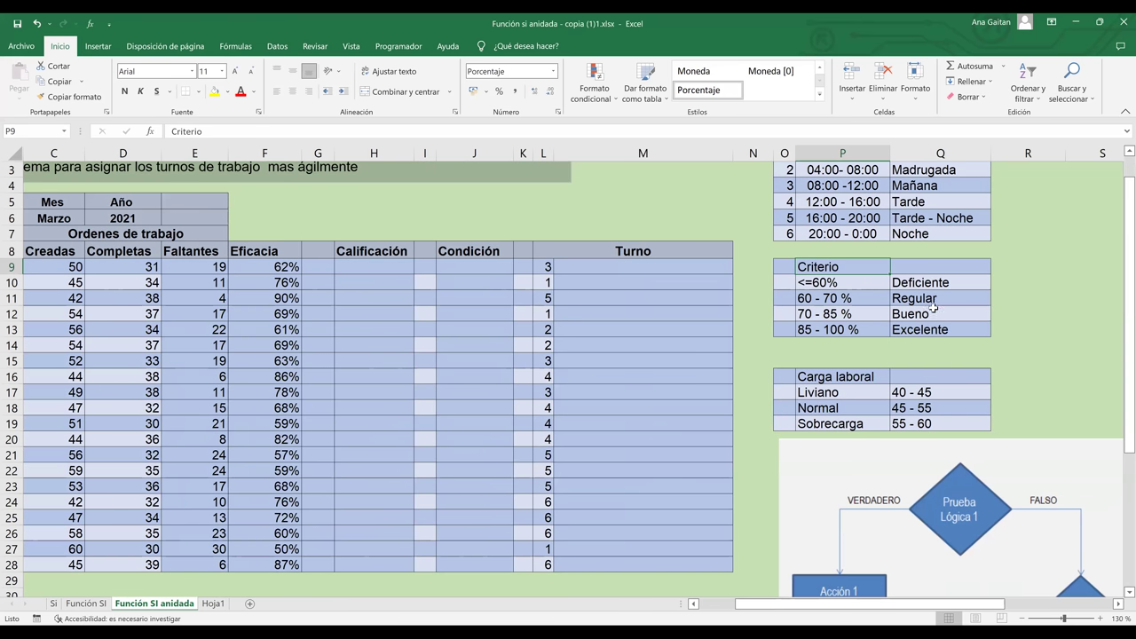
left_click(256, 268)
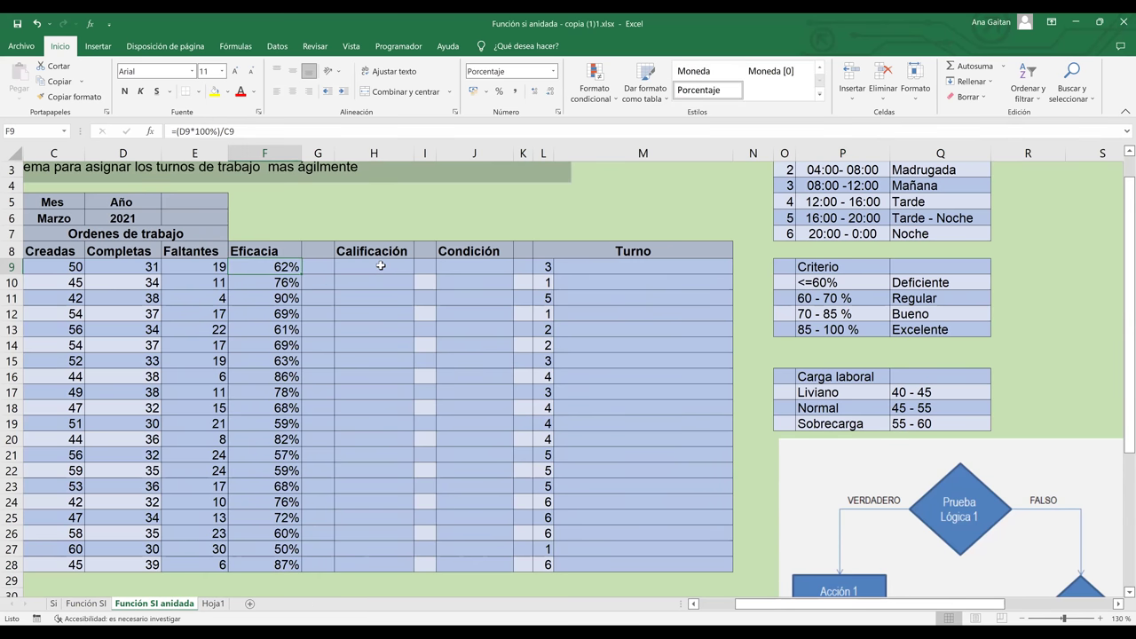
left_click(380, 265)
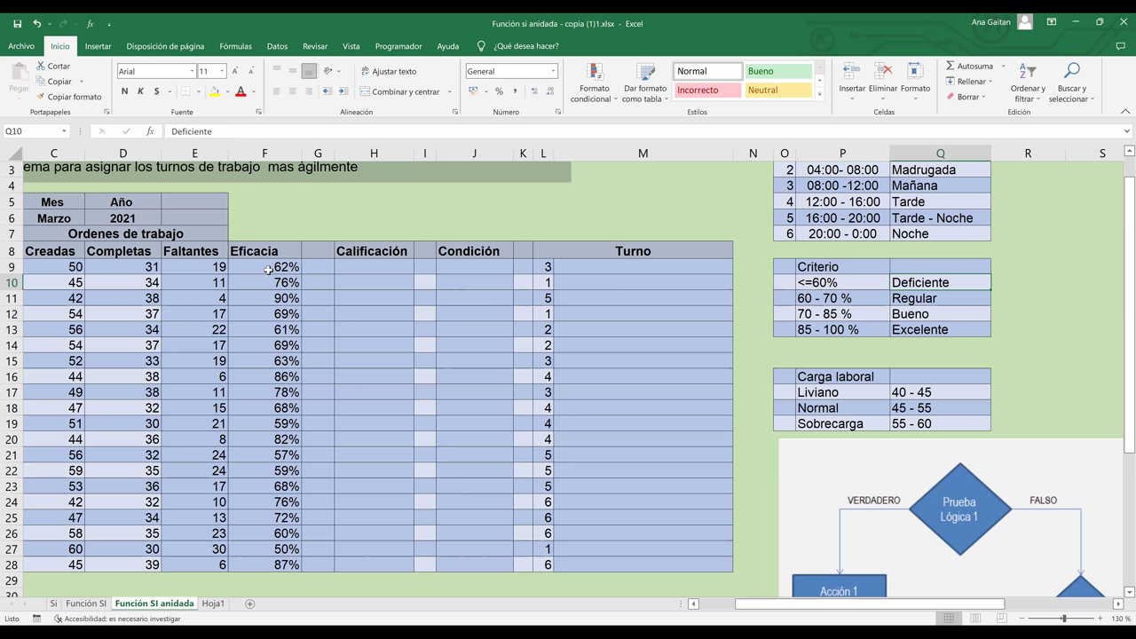
left_click(268, 270)
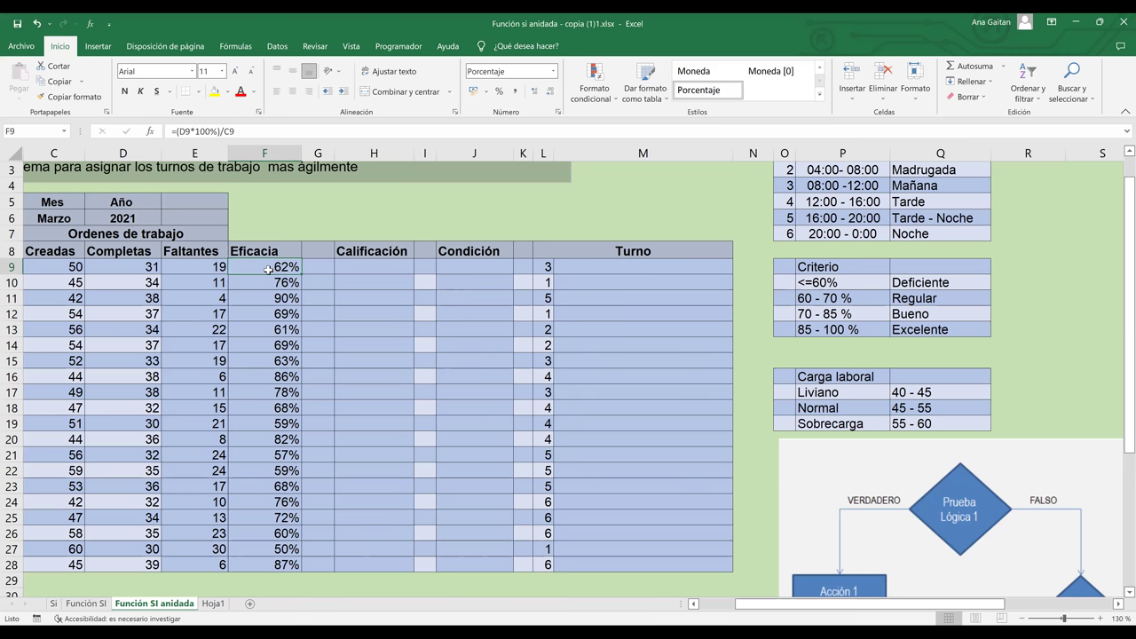
- Start an SI formula in H9 that tests F9<=60% and returns "Deficiente" when true, leaving its false argument open
left_click(371, 268)
type("=")
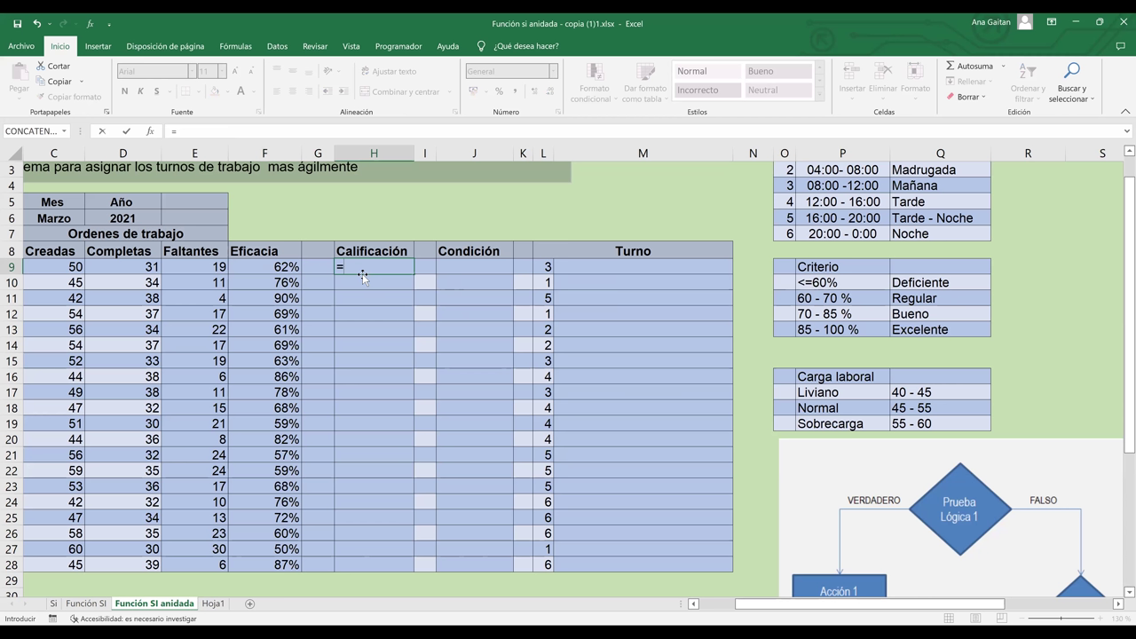
type("SI(")
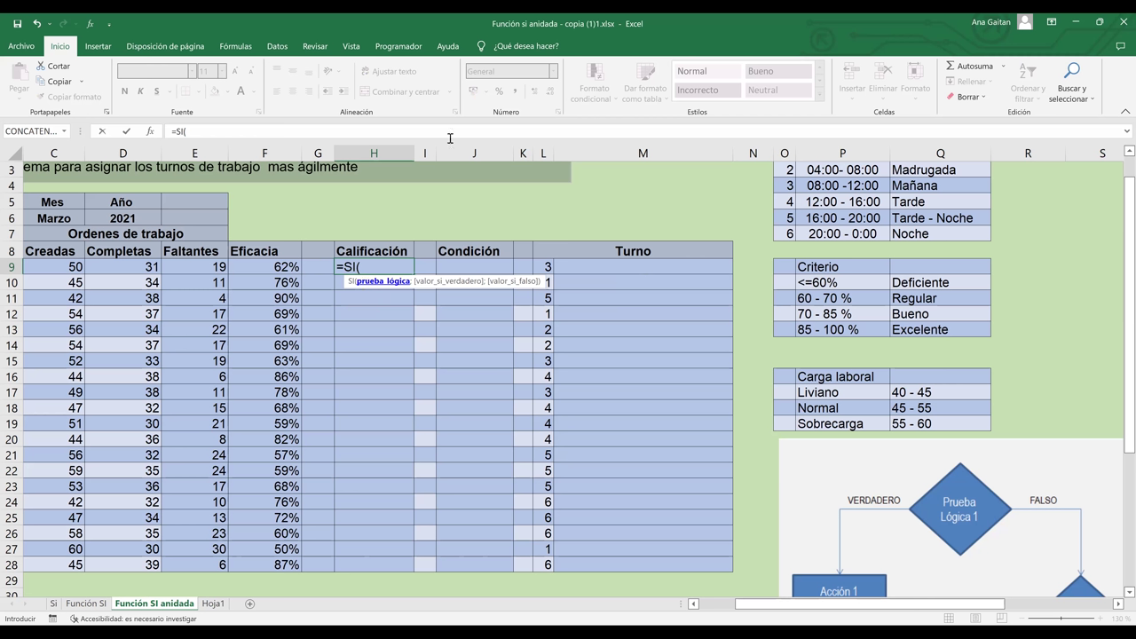
left_click(272, 272)
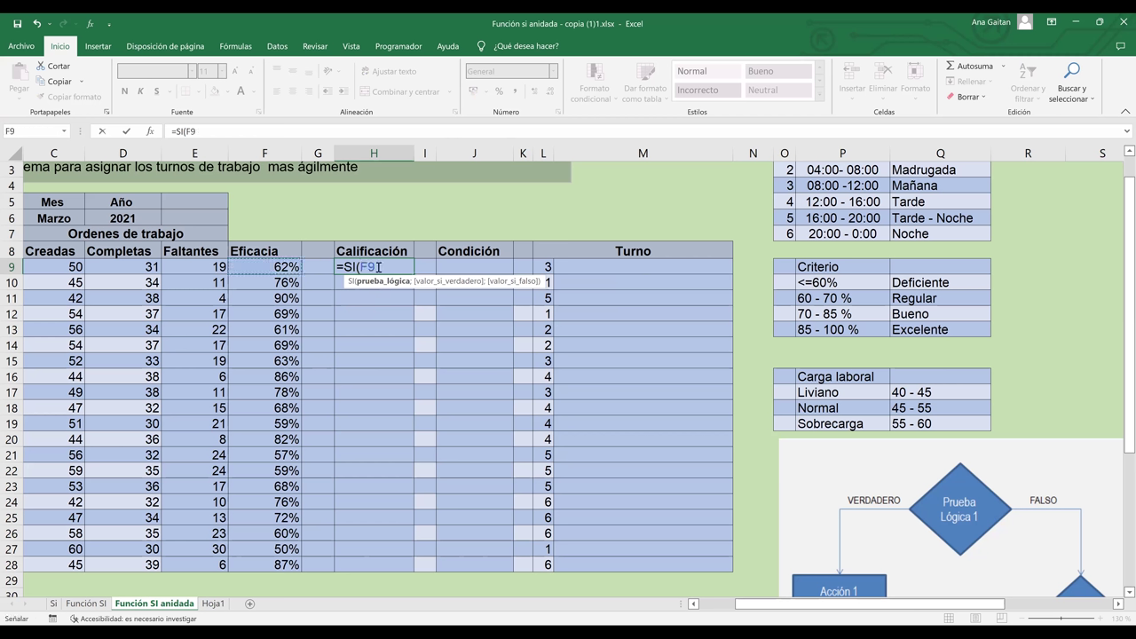
left_click(401, 266)
type("<")
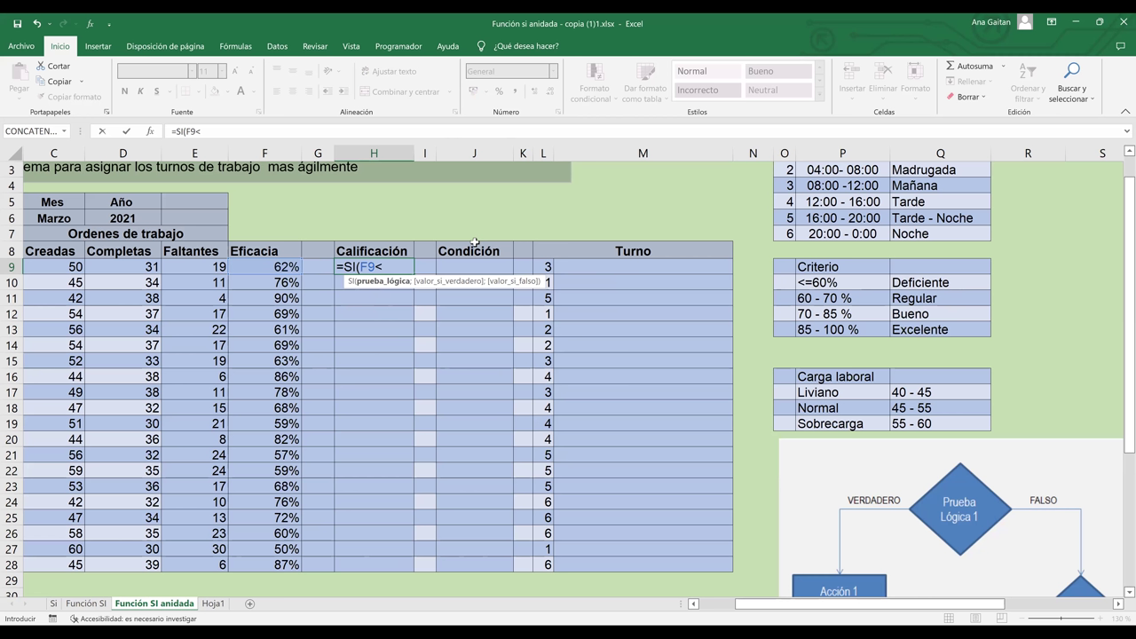
type("=60%")
type(";")
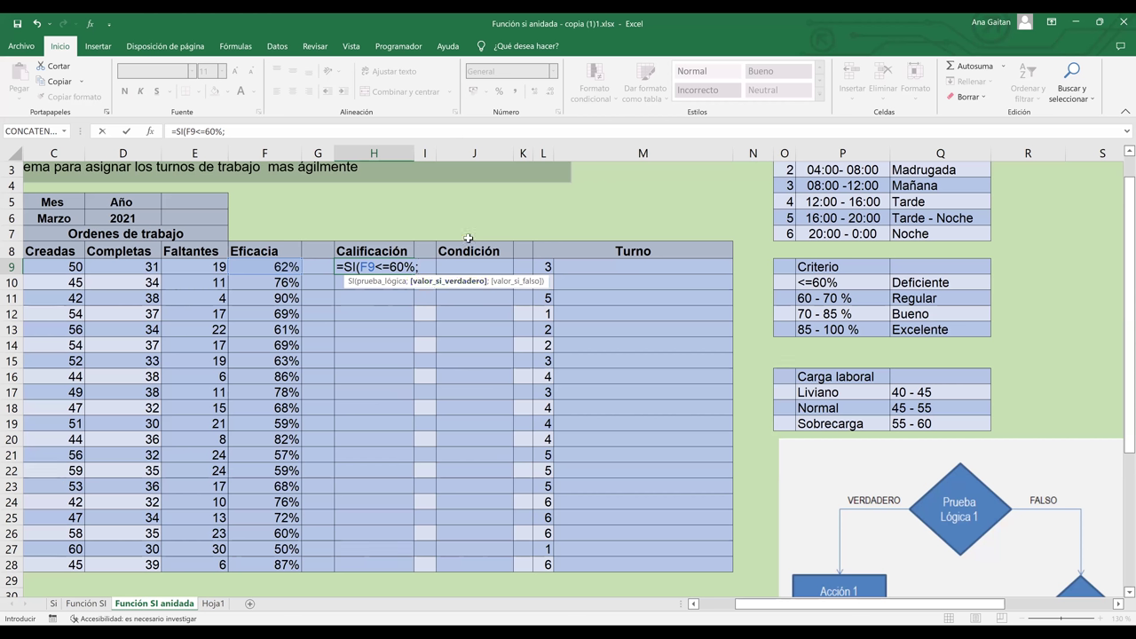
type("\"")
type("Deficiente\"")
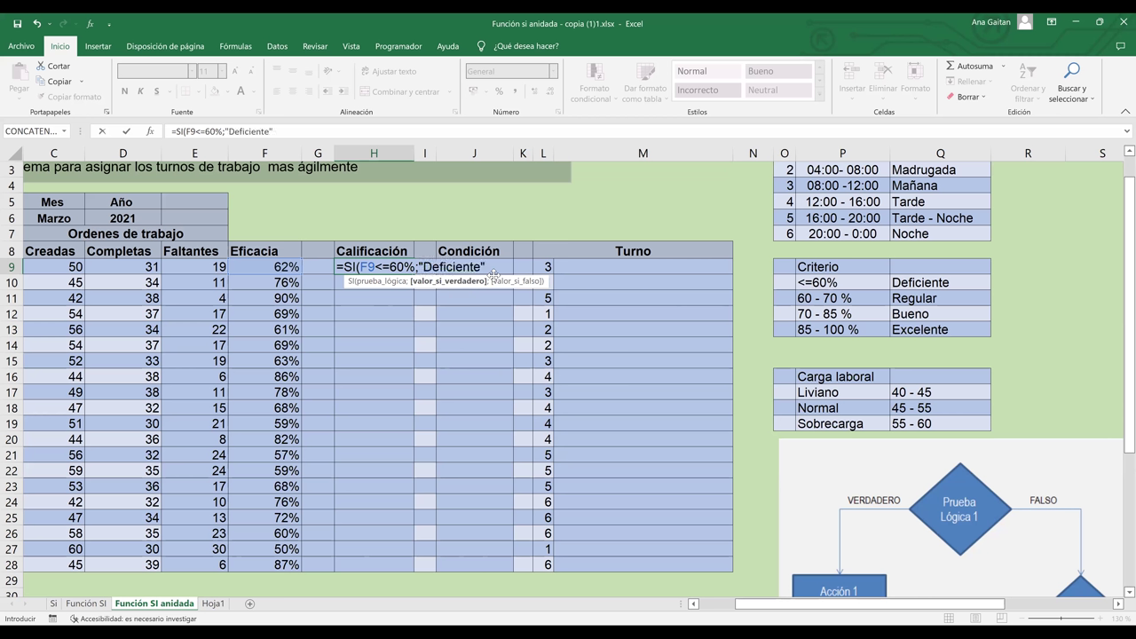
type(";")
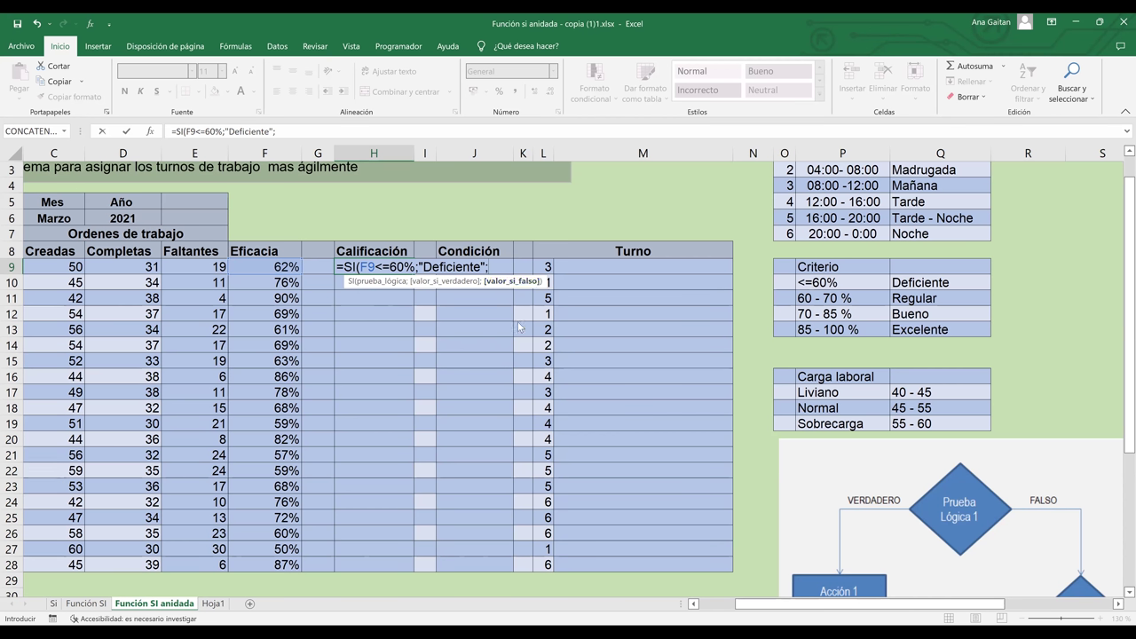
- Nest a second SI in the H9 formula's false argument, testing F9<=70 and returning "Regular" when true
type("si")
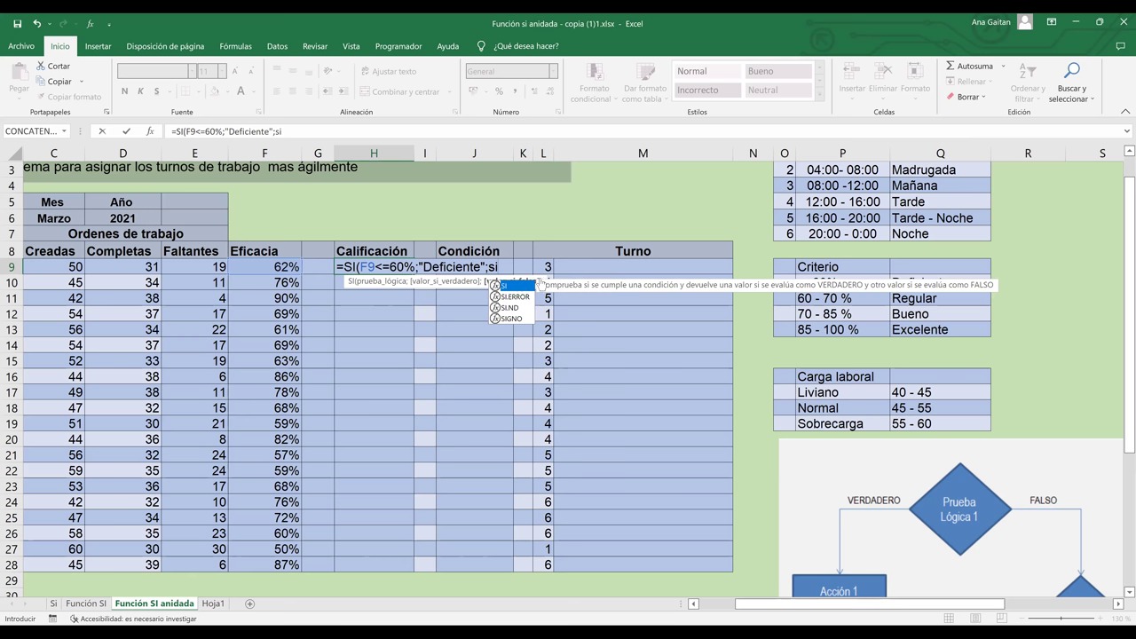
double_click(534, 286)
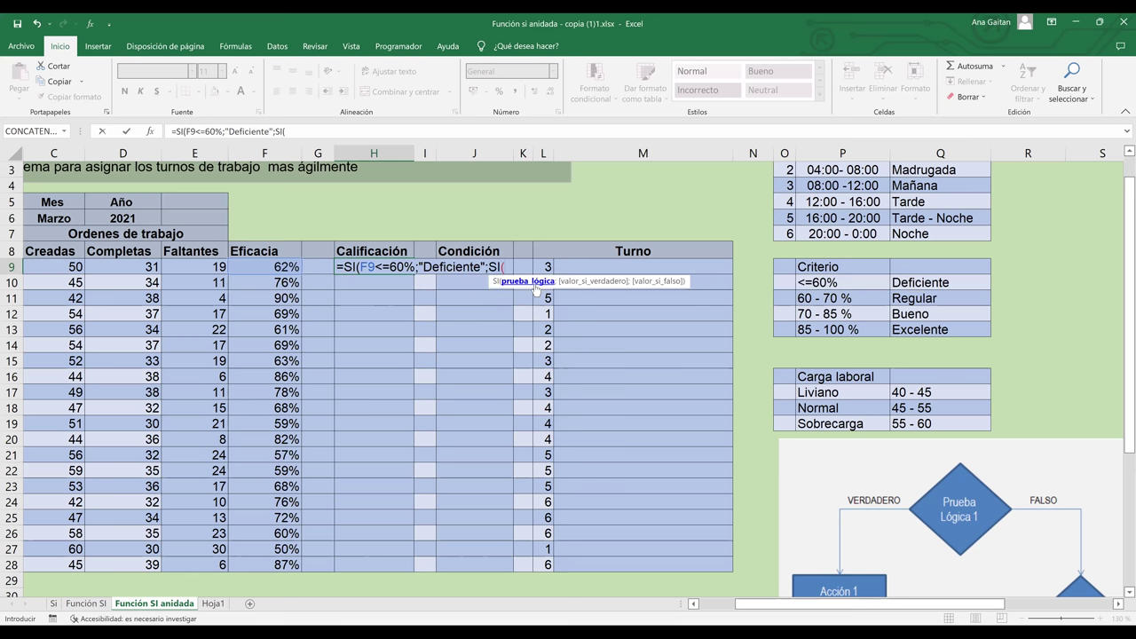
left_click(265, 267)
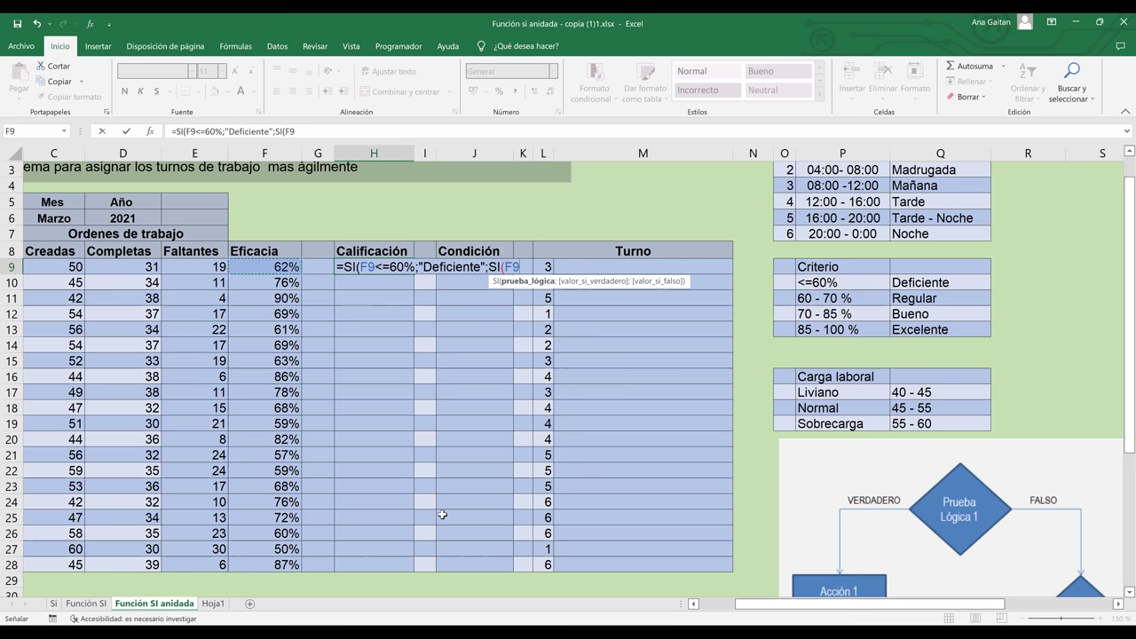
type("<=70;\"")
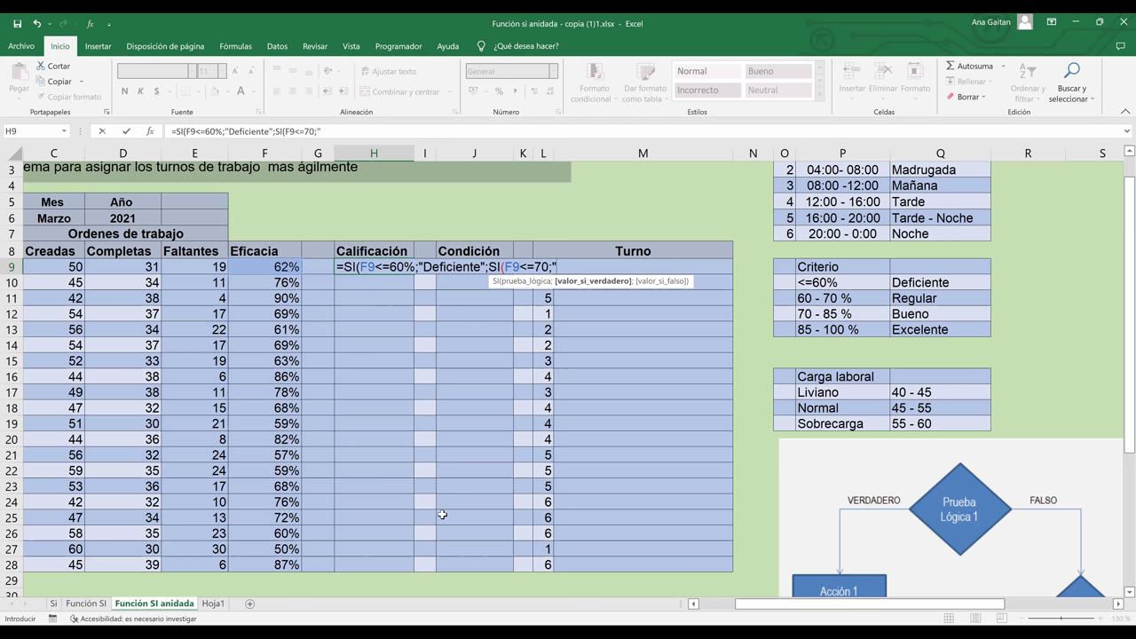
type("Regular\"")
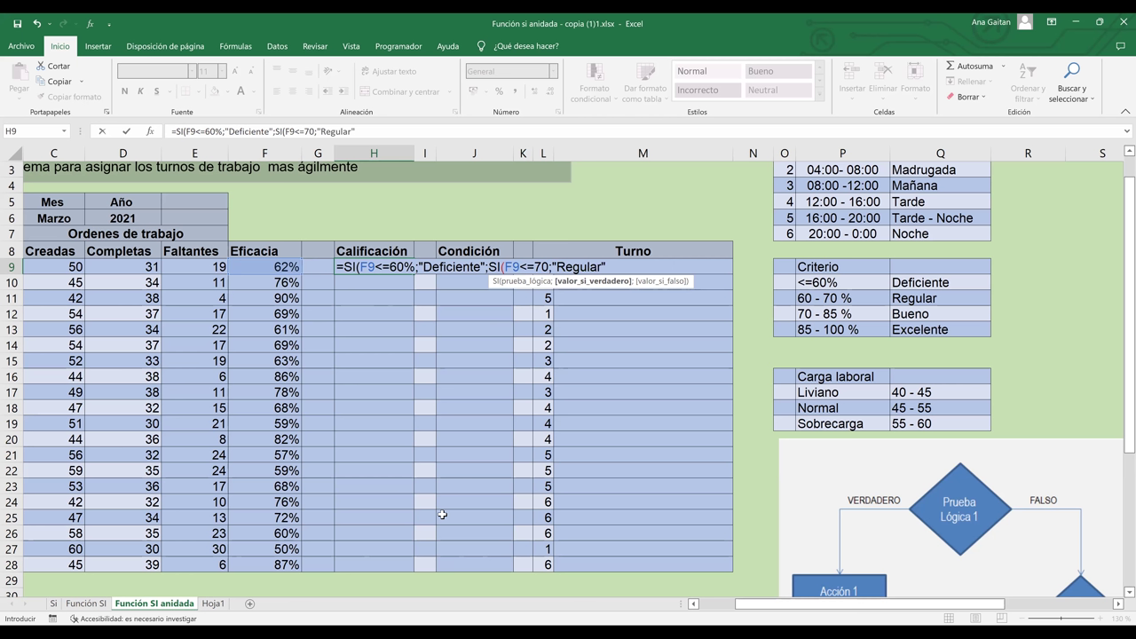
type(";")
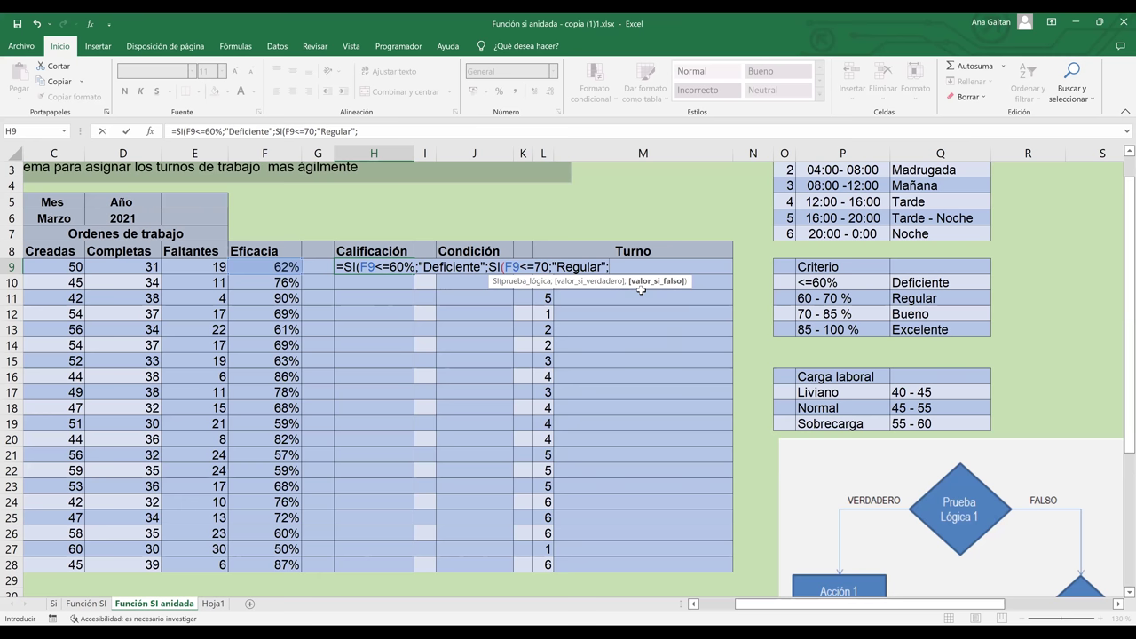
- Nest a third SI in the H9 formula, testing F9<=85% and returning "Bueno" when true
type("SI(f9")
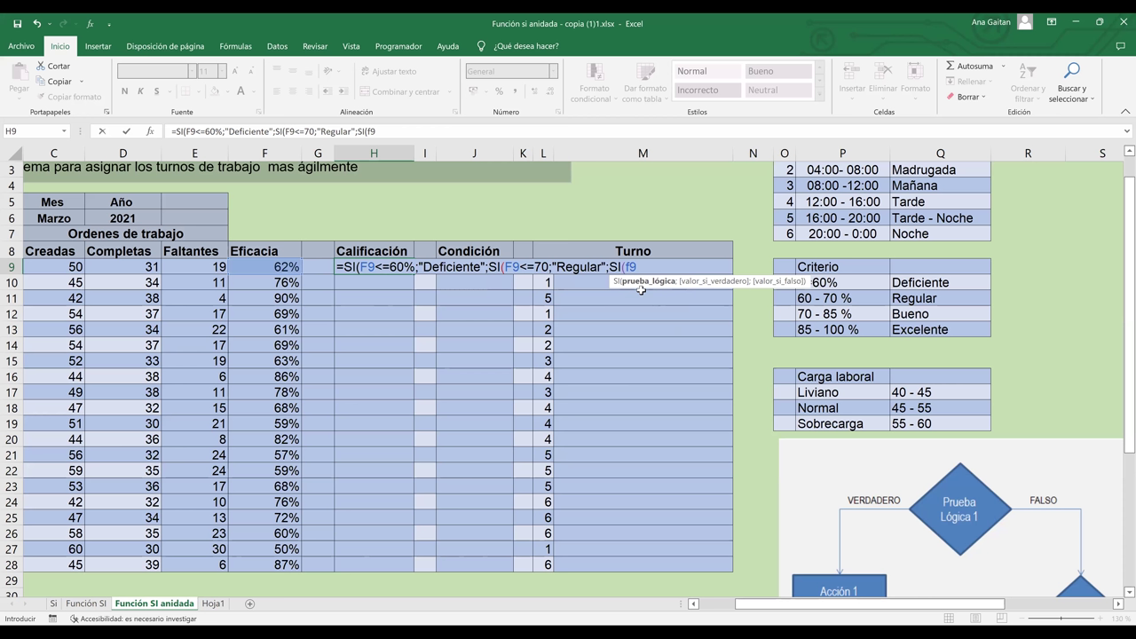
type("<=85%")
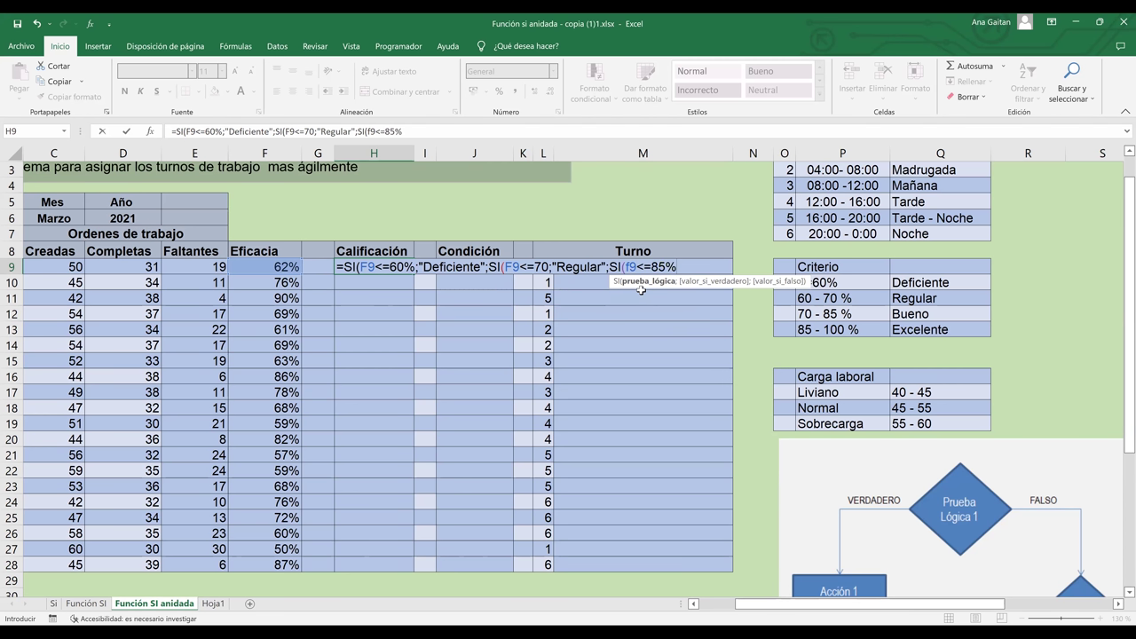
type(";\"")
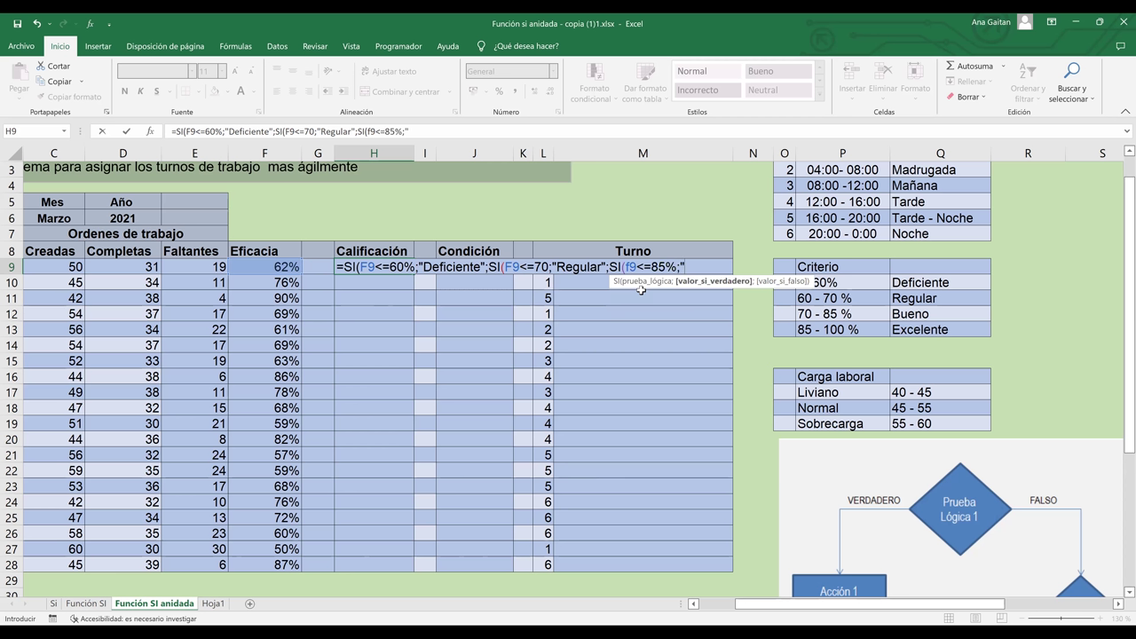
type("Buenn")
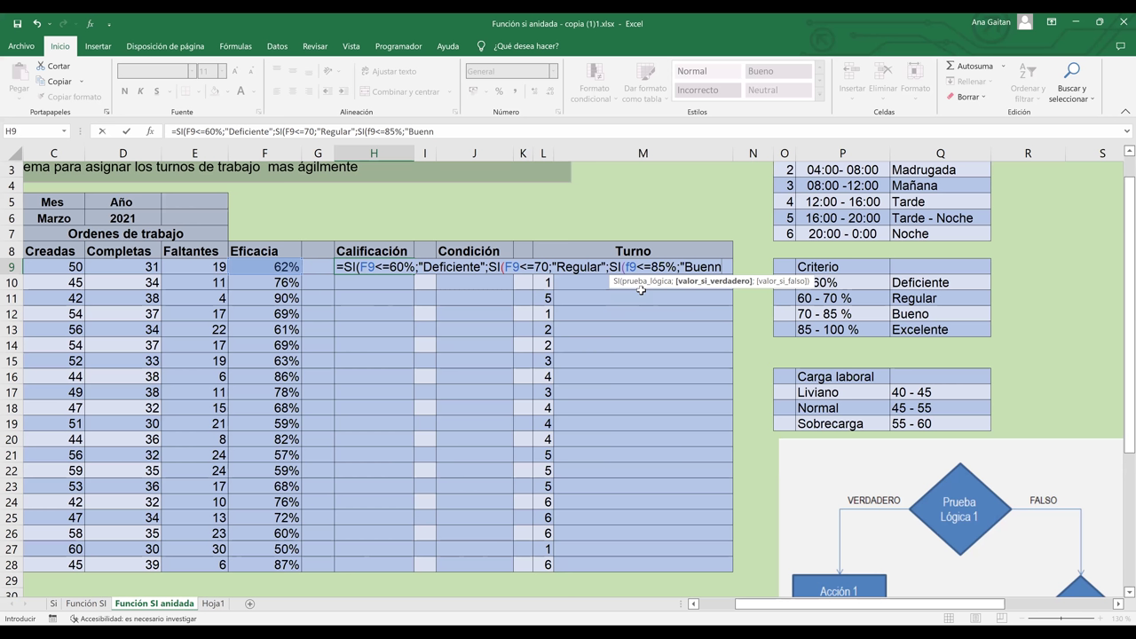
key("BackSpace")
type("o\";")
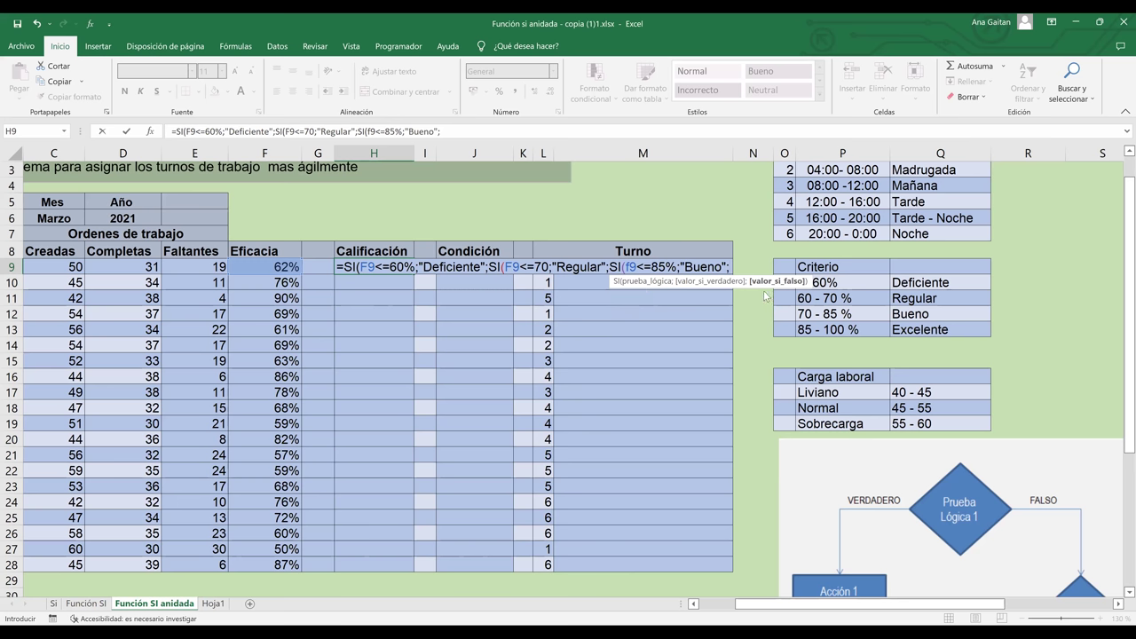
- Nest a fourth SI testing F9>85 and returning "Excelente", then close all four parentheses and enter the H9 formula
type("si")
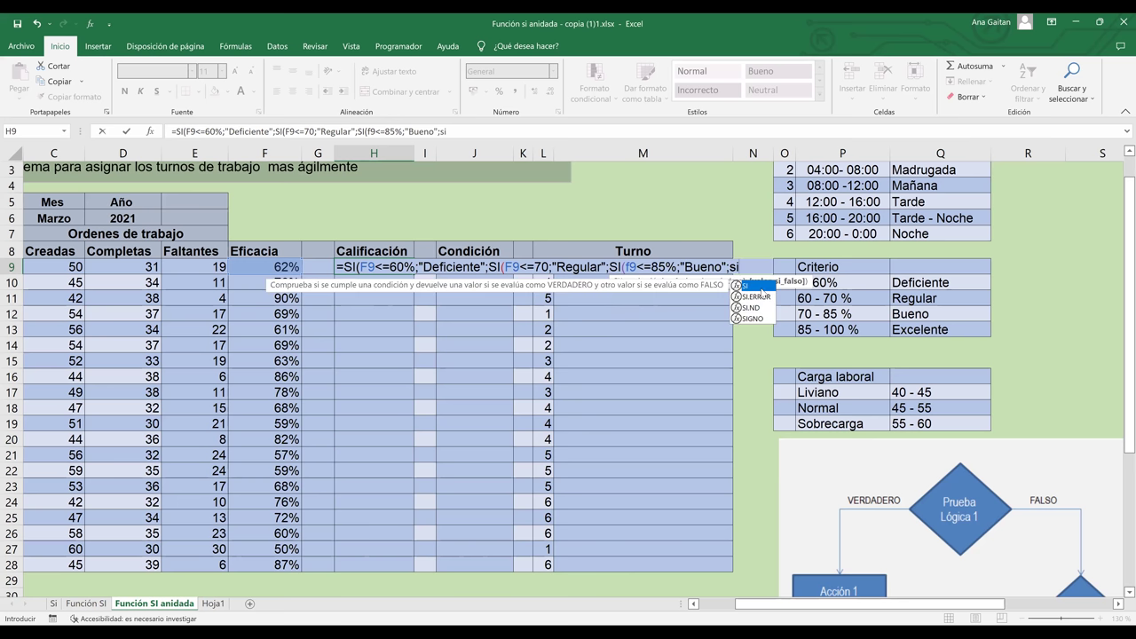
double_click(746, 286)
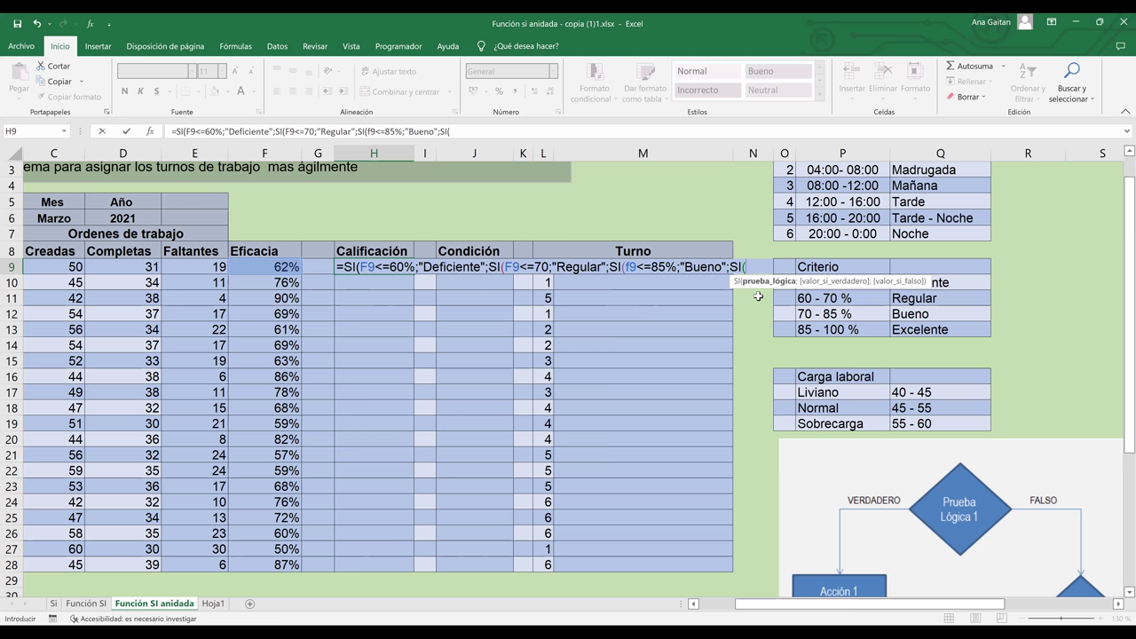
type("f9>=100")
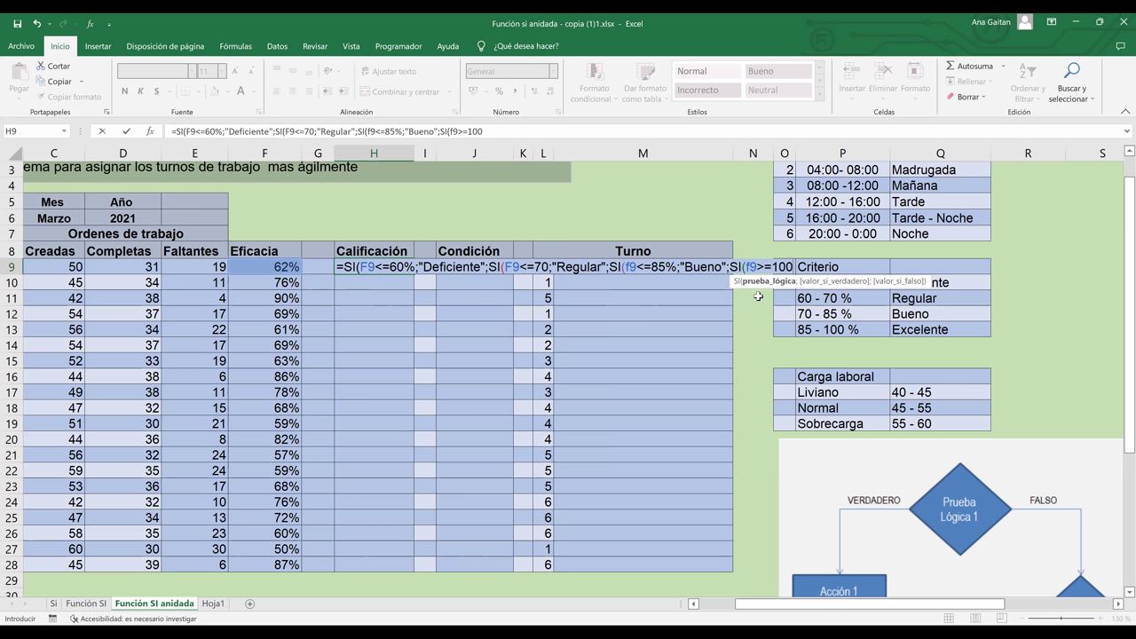
key("BackSpace")
key("BackSpace")
key("BackSpace")
key("BackSpace")
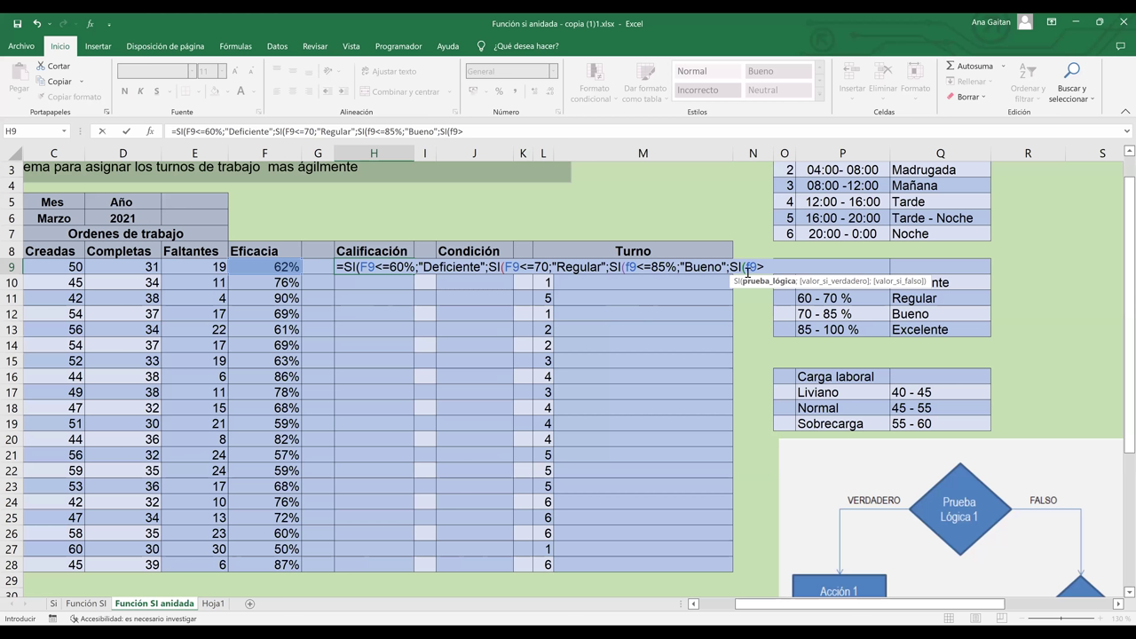
type("85")
type(";\"")
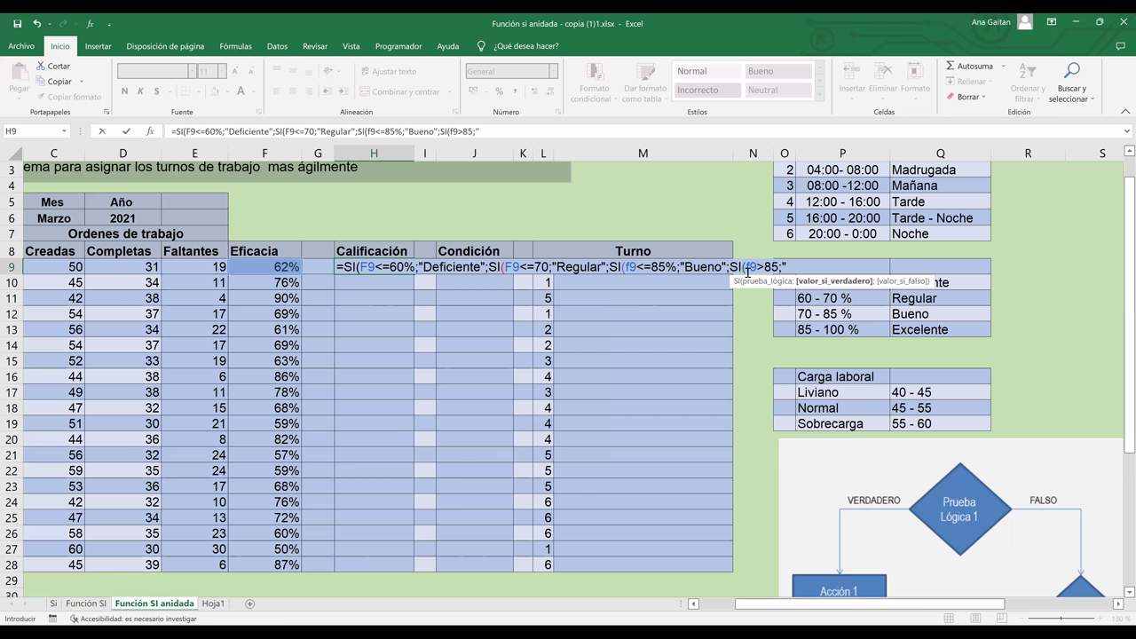
type("Exc")
type("elente\"")
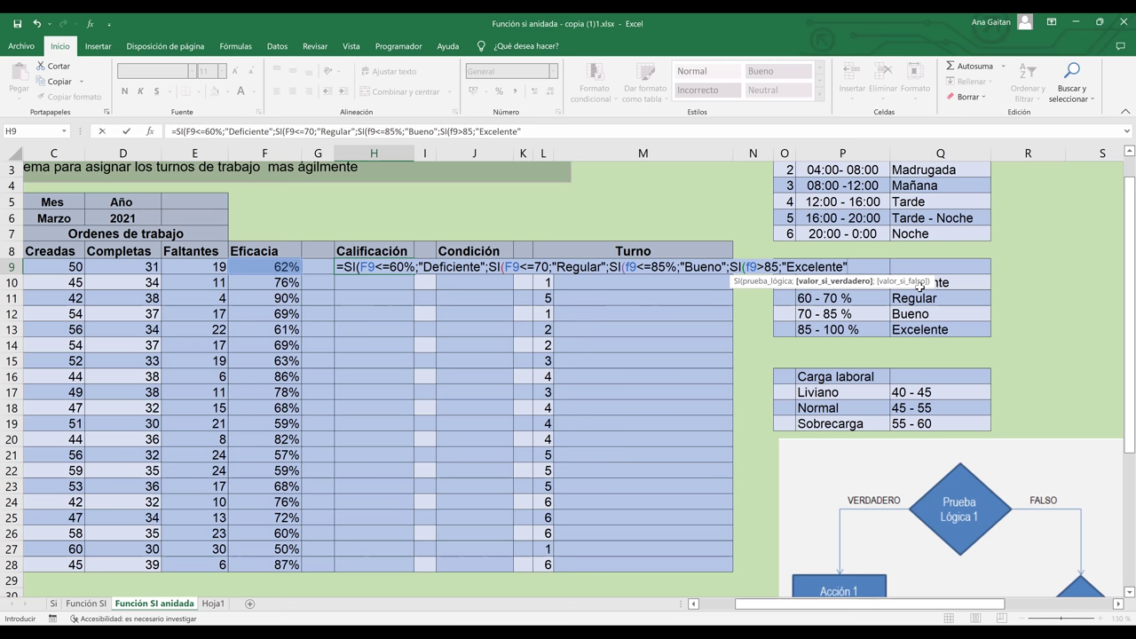
type("))))")
key("Return")
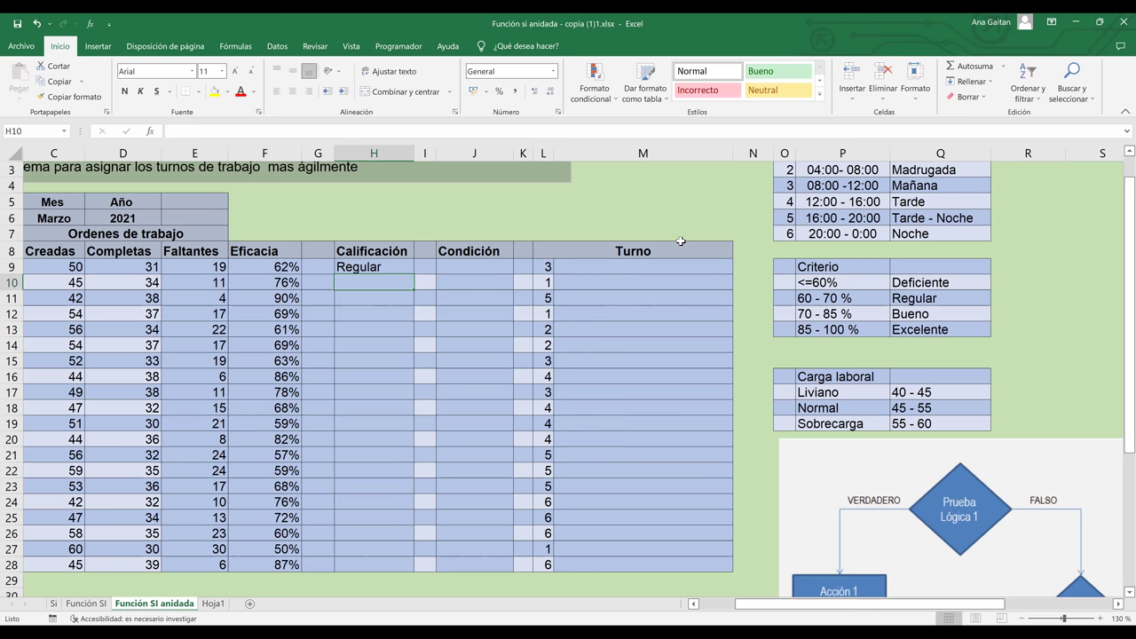
- Check the H9 rating against the Criterio table and fill the formula down the Calificación column through row 28
left_click(286, 268)
left_click_drag(901, 302, 803, 300)
left_click(803, 300)
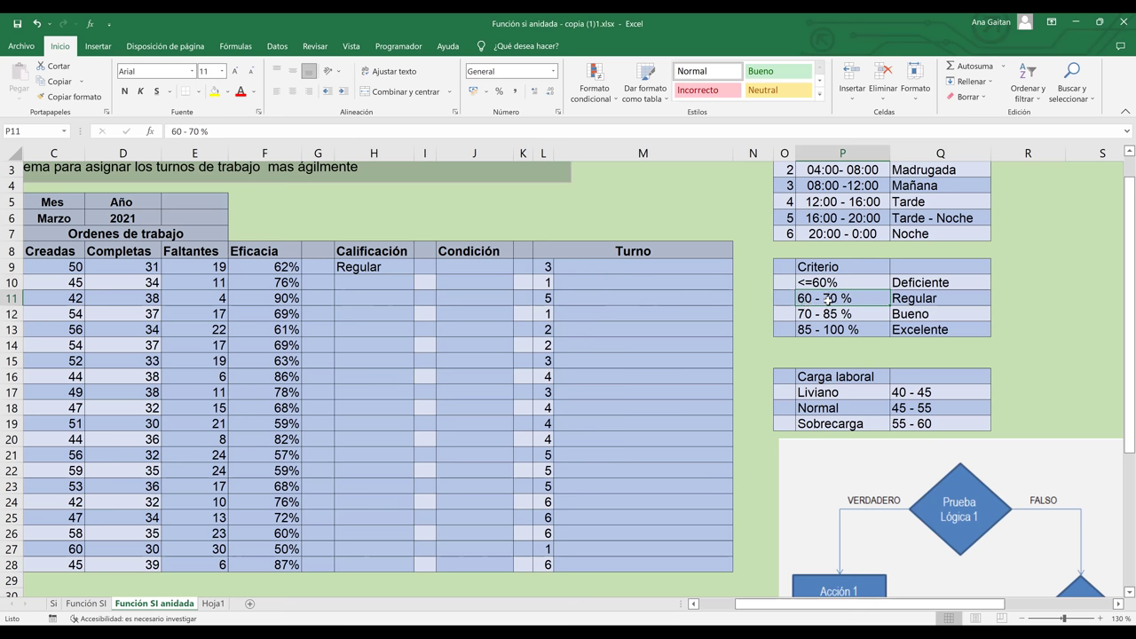
left_click(362, 268)
left_click(955, 299)
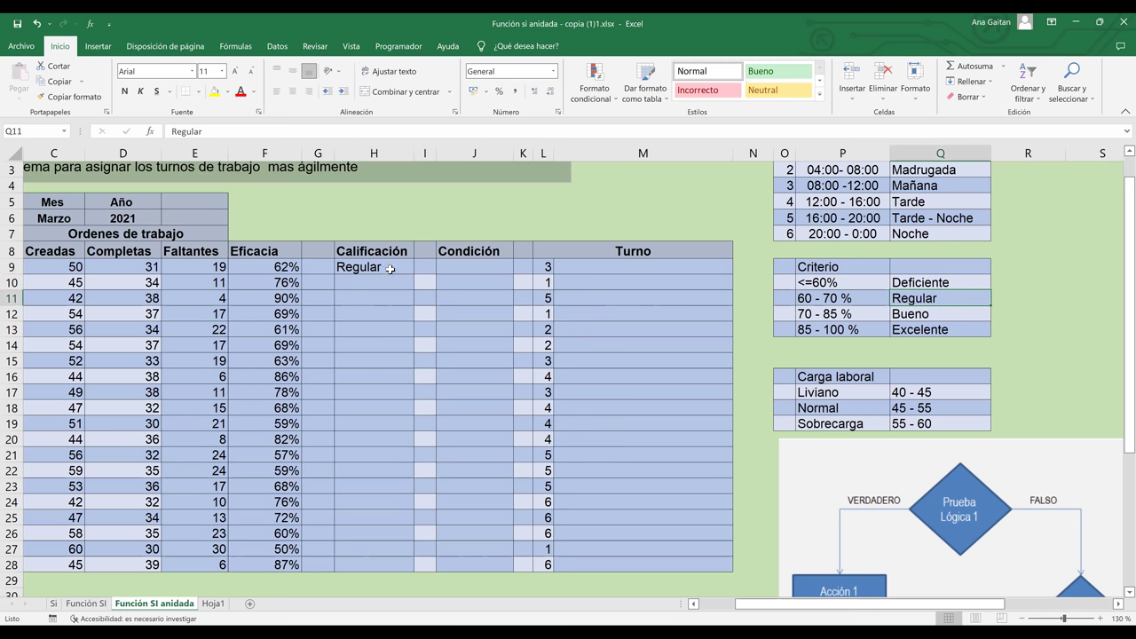
left_click(390, 269)
left_click_drag(414, 274, 401, 565)
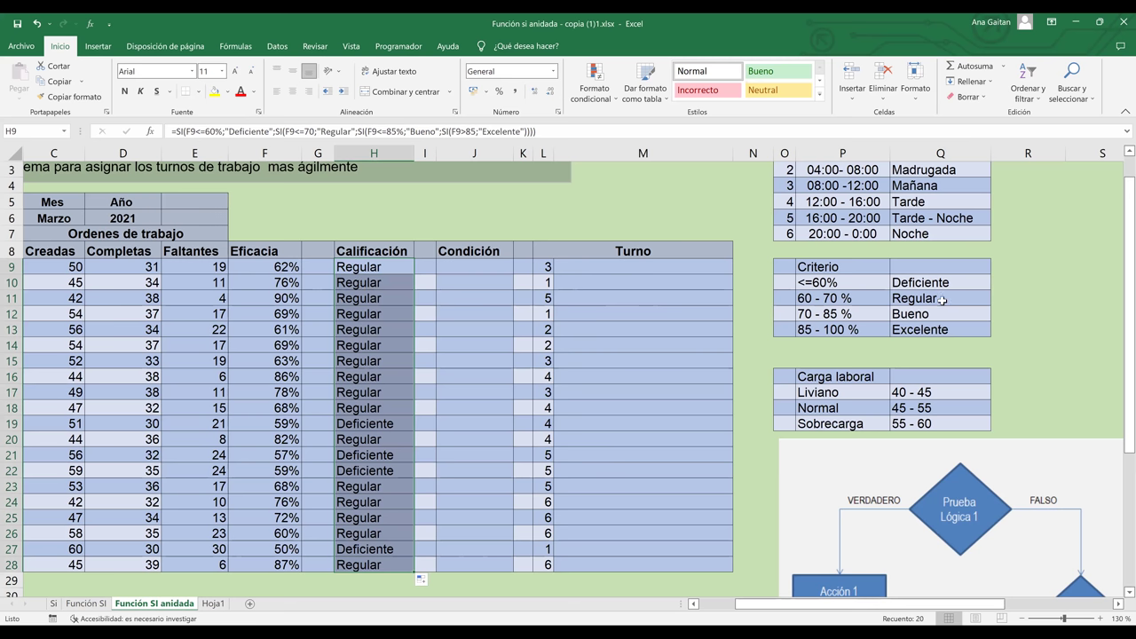
- Compare the filled Calificación ratings with the Regular and Bueno ranges in the Criterio table
key("Down")
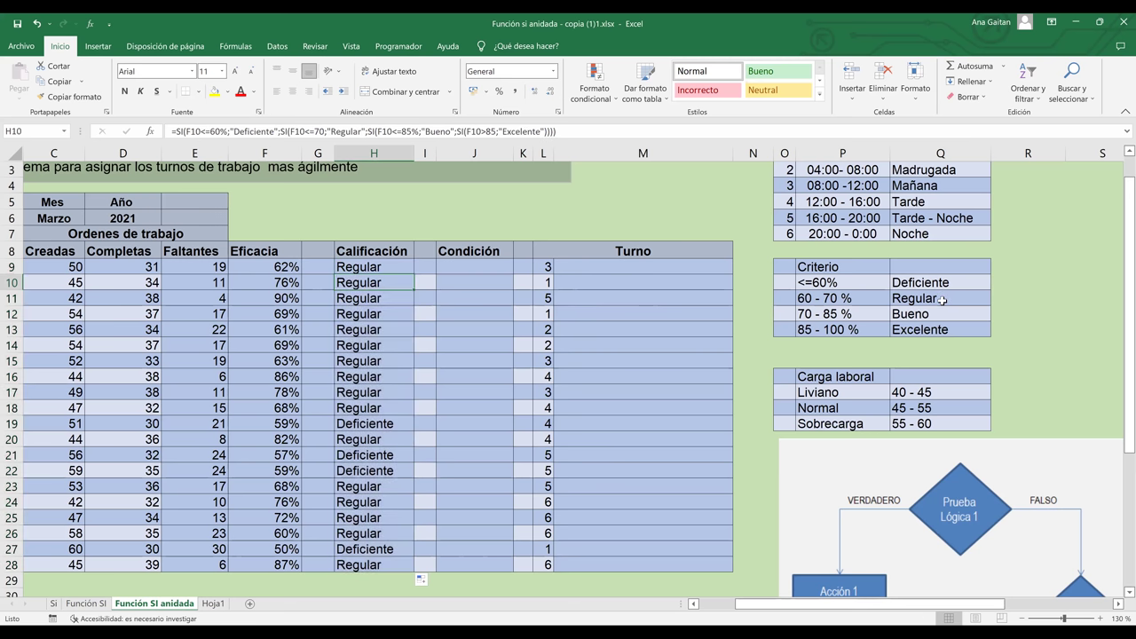
left_click(942, 301)
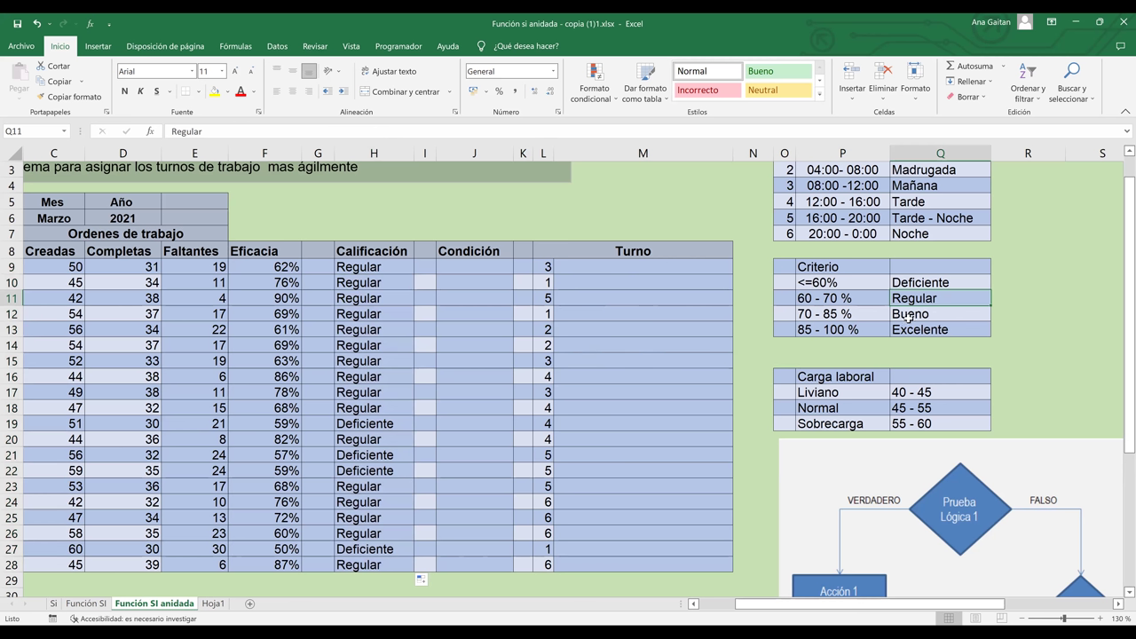
left_click(908, 316)
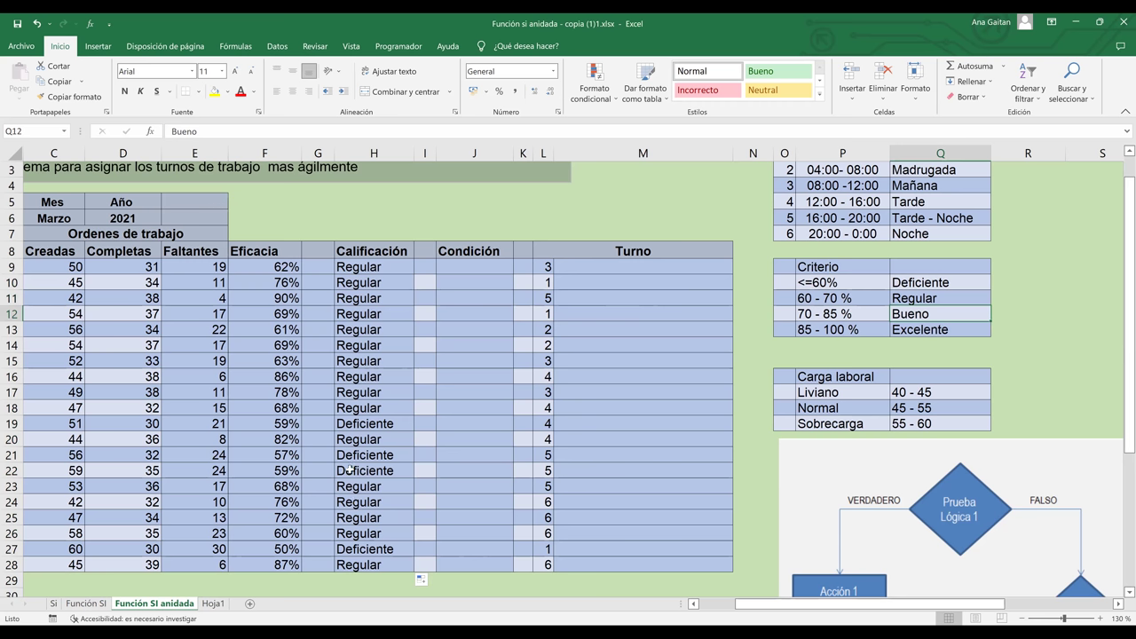
left_click(360, 410)
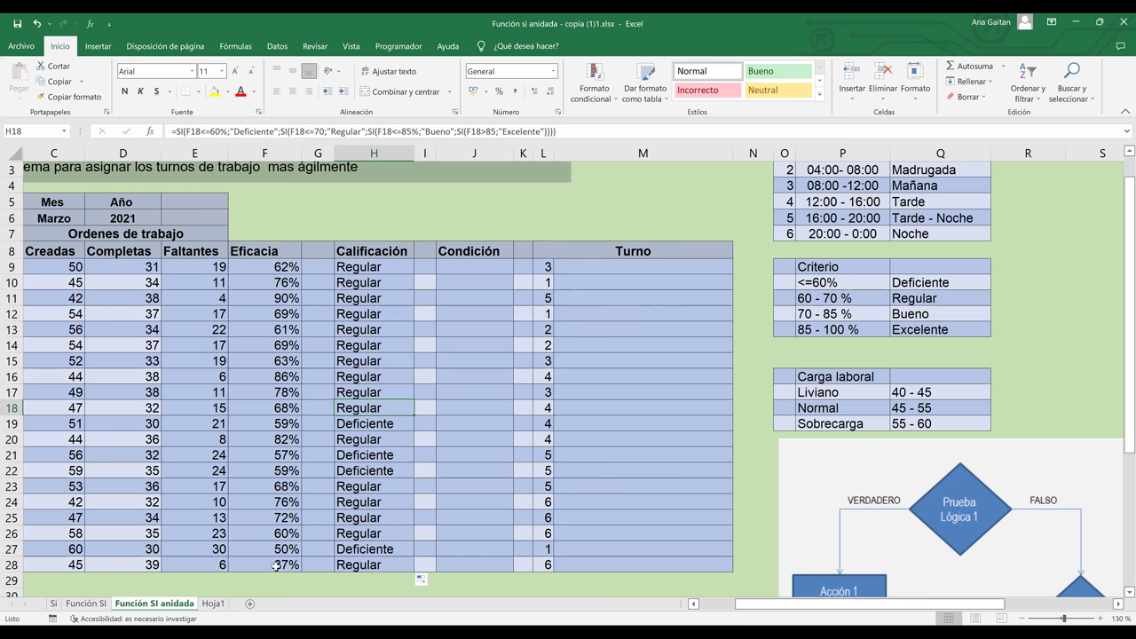
- Set the last employee's Completas orders in row 28 to 45 to test the rating formula
left_click(211, 565)
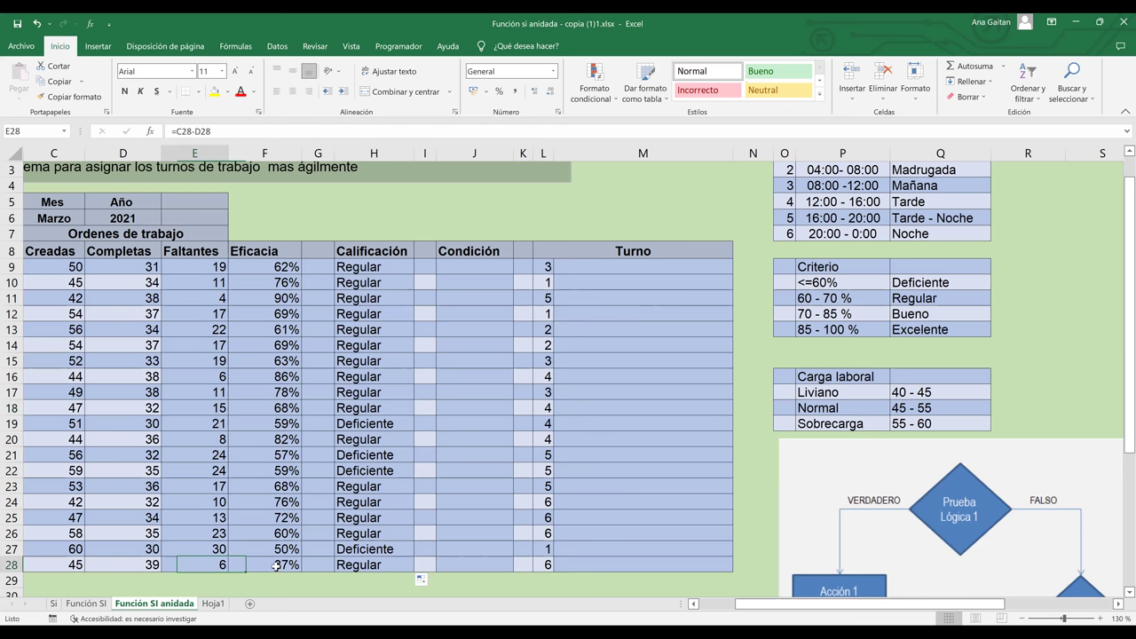
scroll(276, 565, "left", 1)
left_click(276, 565)
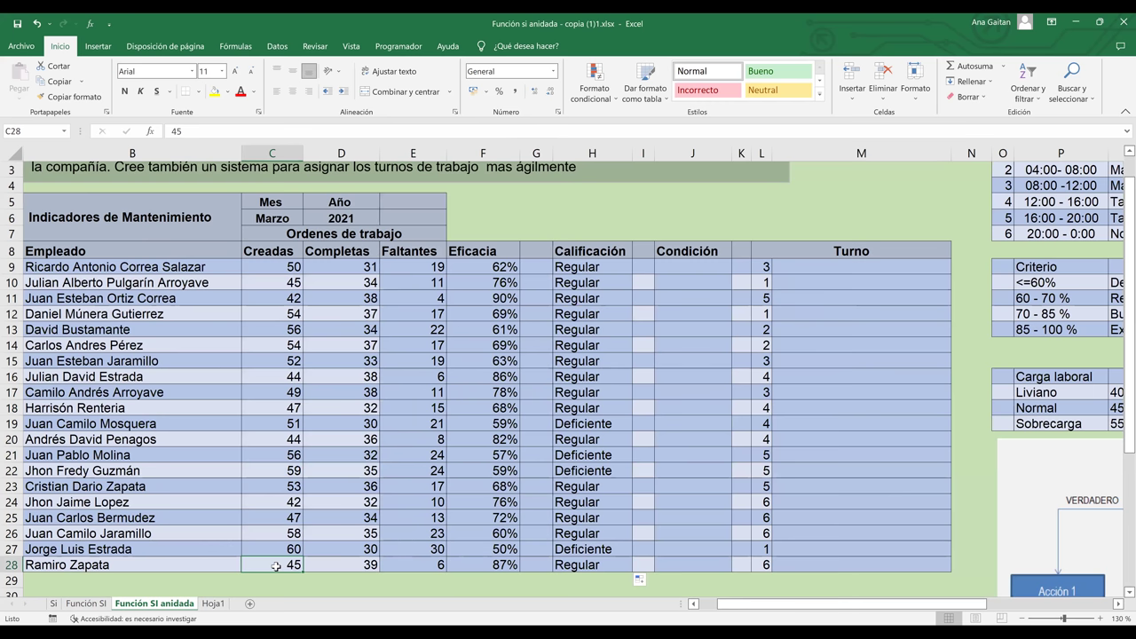
scroll(276, 567, "left", 1)
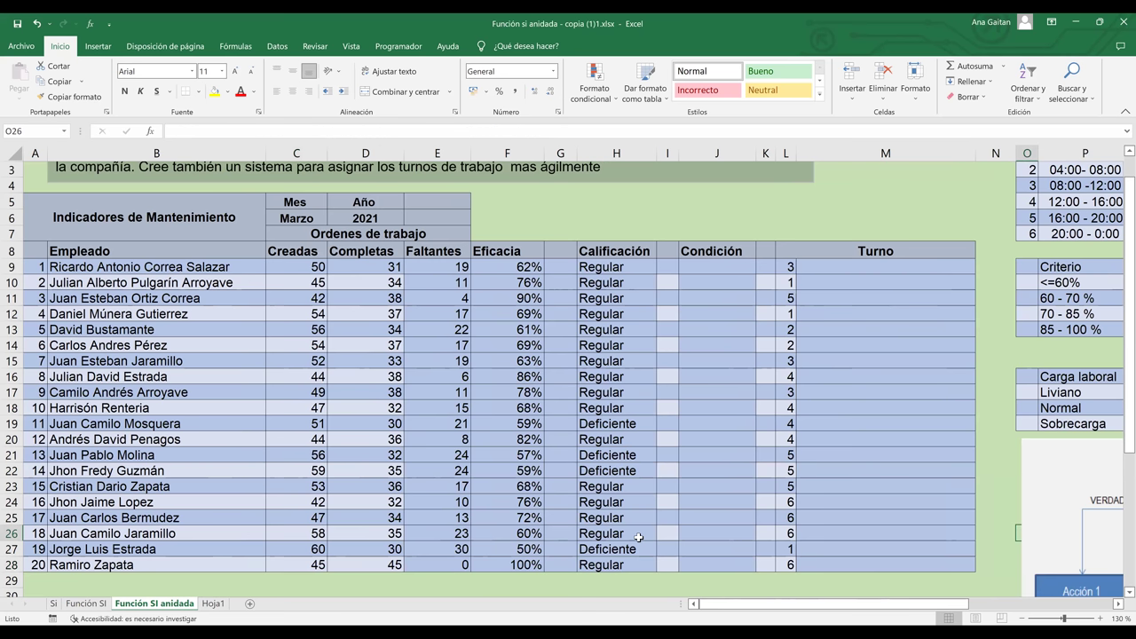
- Add the missing percent signs to 70 and 85 in the H9 formula and refill the Calificación column through row 28
key("Right")
key("Right")
key("Right")
key("Right")
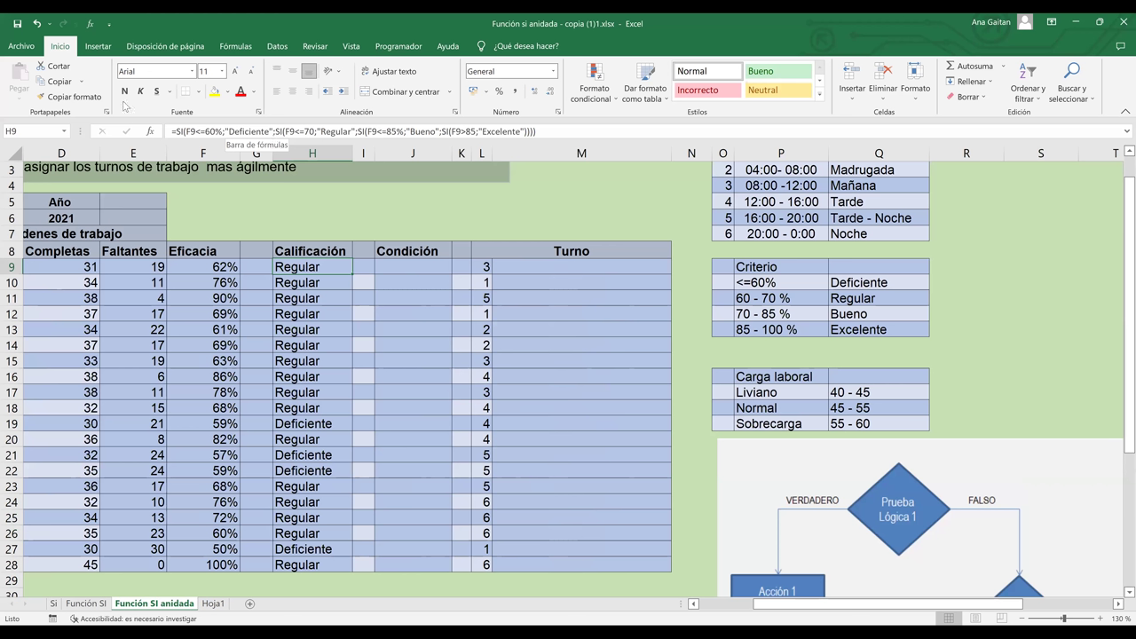
left_click(222, 130)
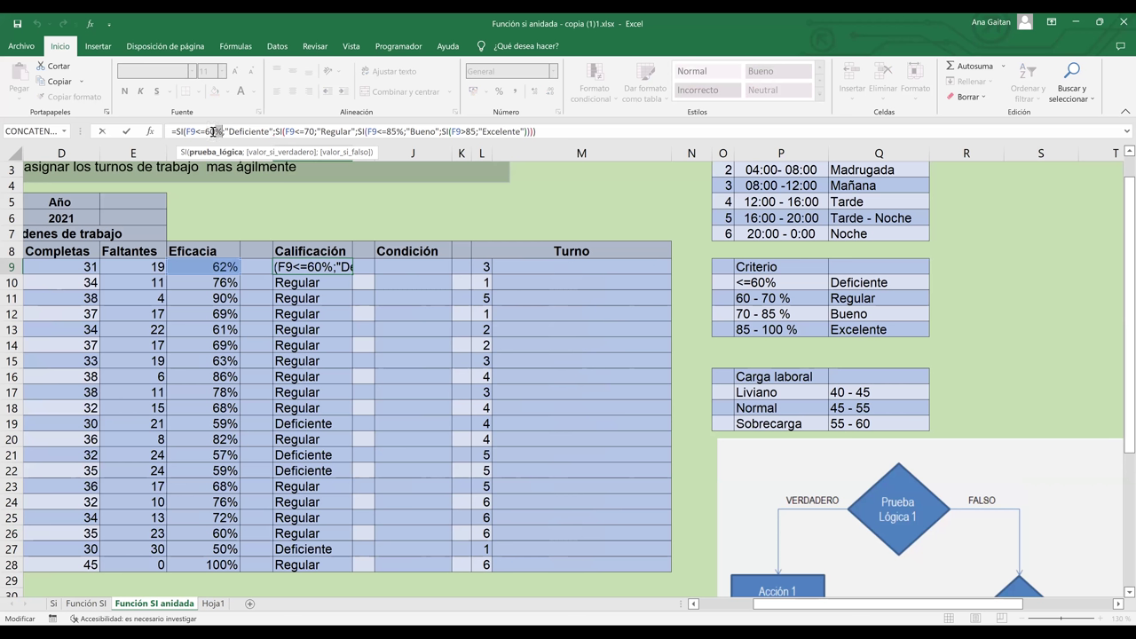
left_click(271, 131)
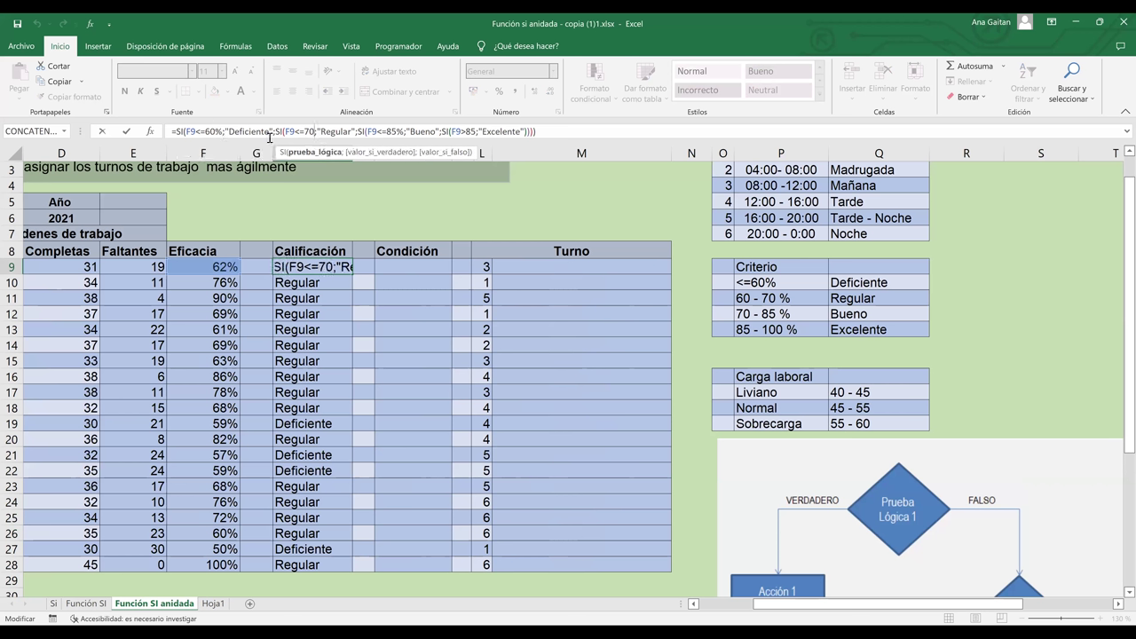
left_click(327, 131)
type("%")
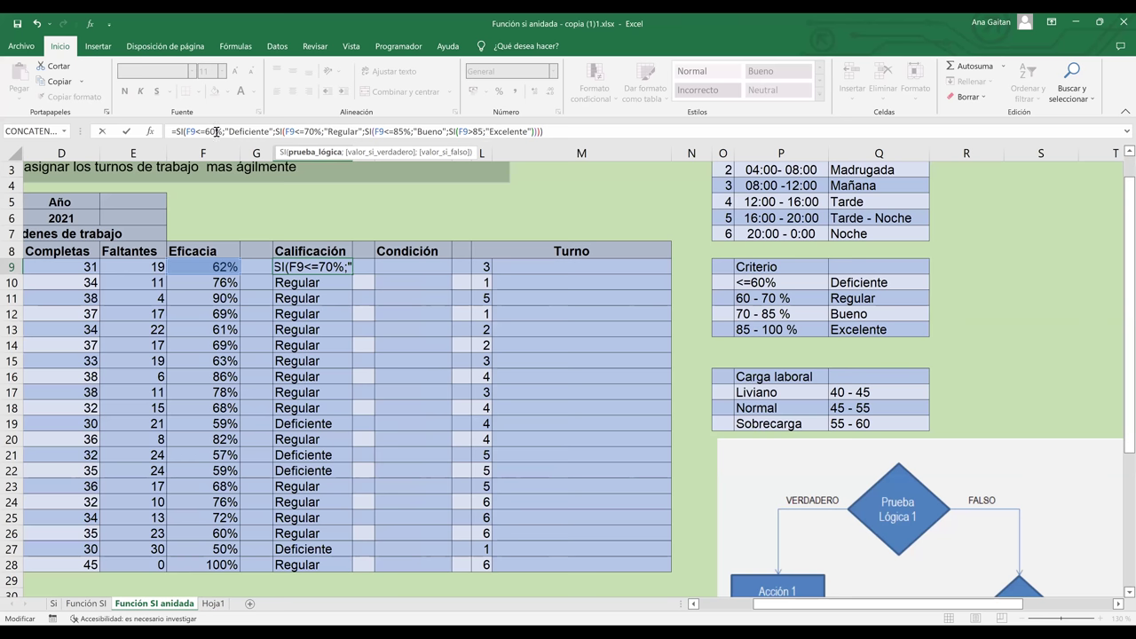
type("%;")
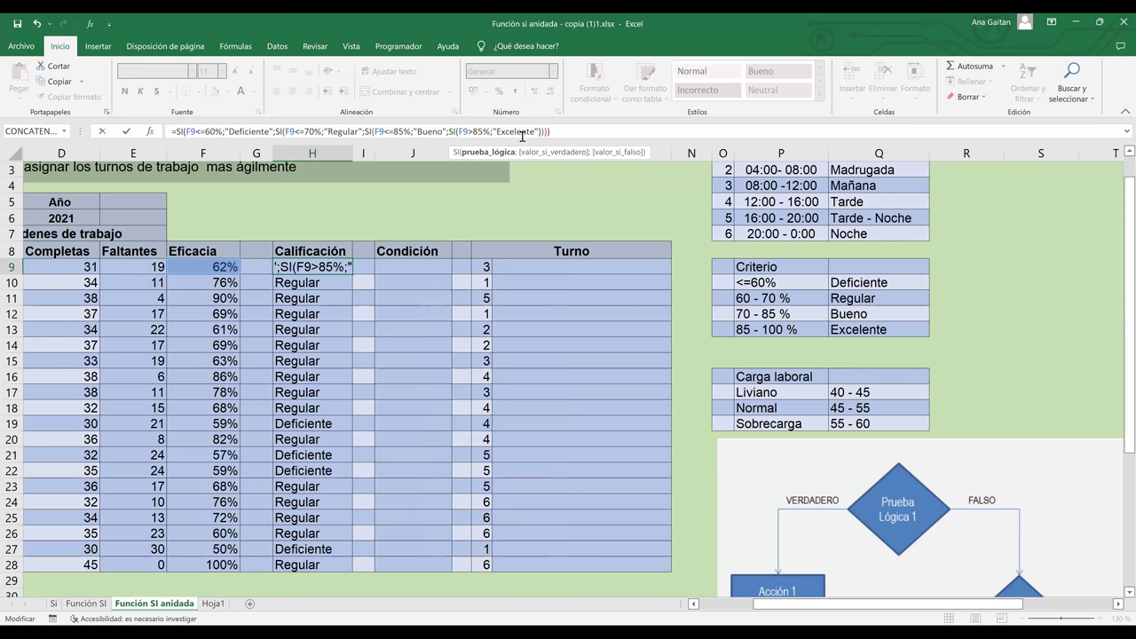
key("Return")
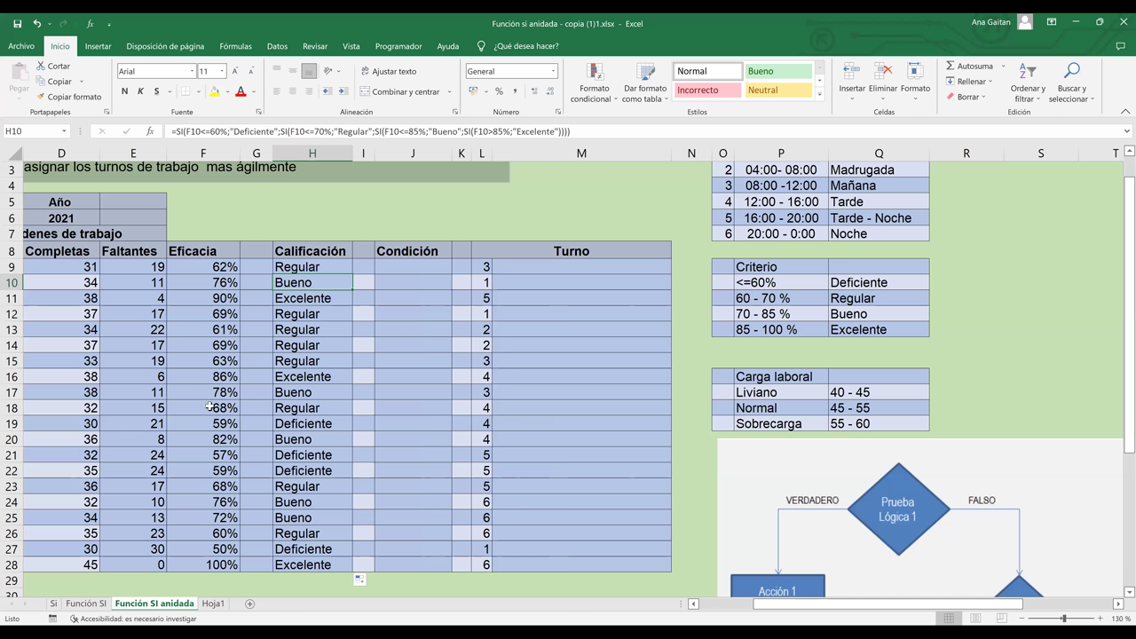
- Review the percent limits in the H9 formula against the Criterio table, and examine the Liviano, Normal and Sobrecarga ranges under Carga laboral
left_click(904, 331)
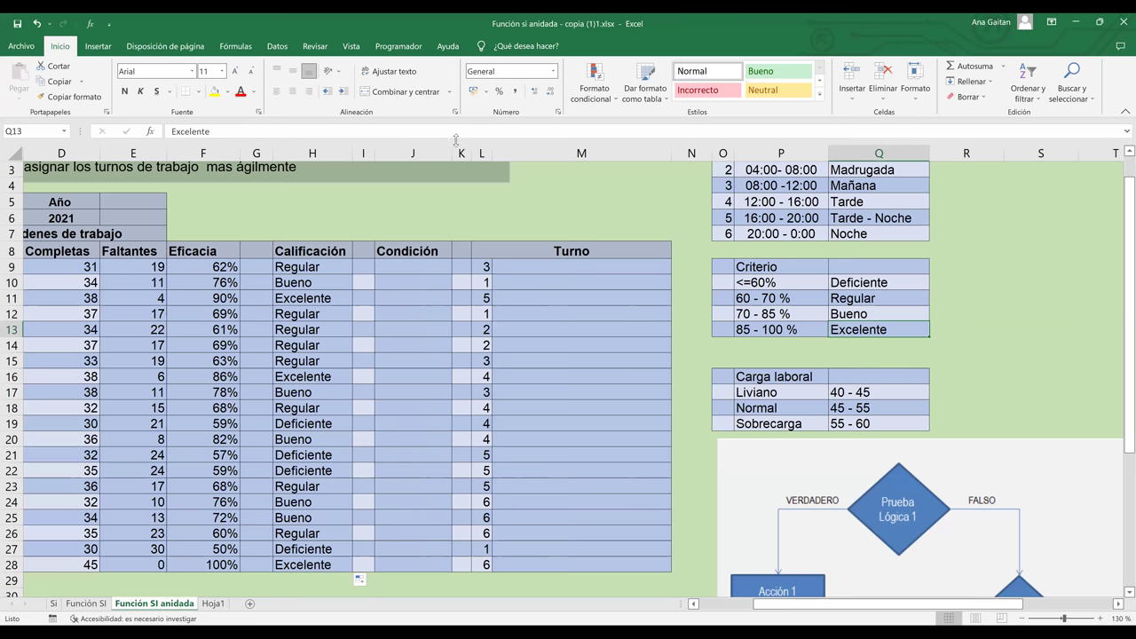
left_click(203, 133)
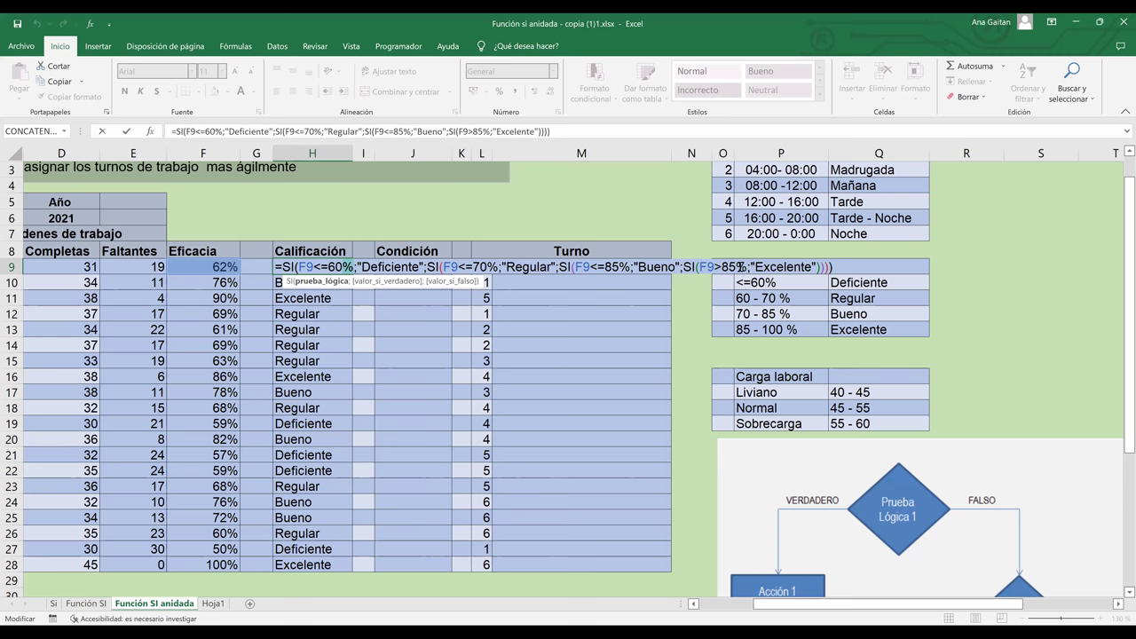
left_click(744, 267)
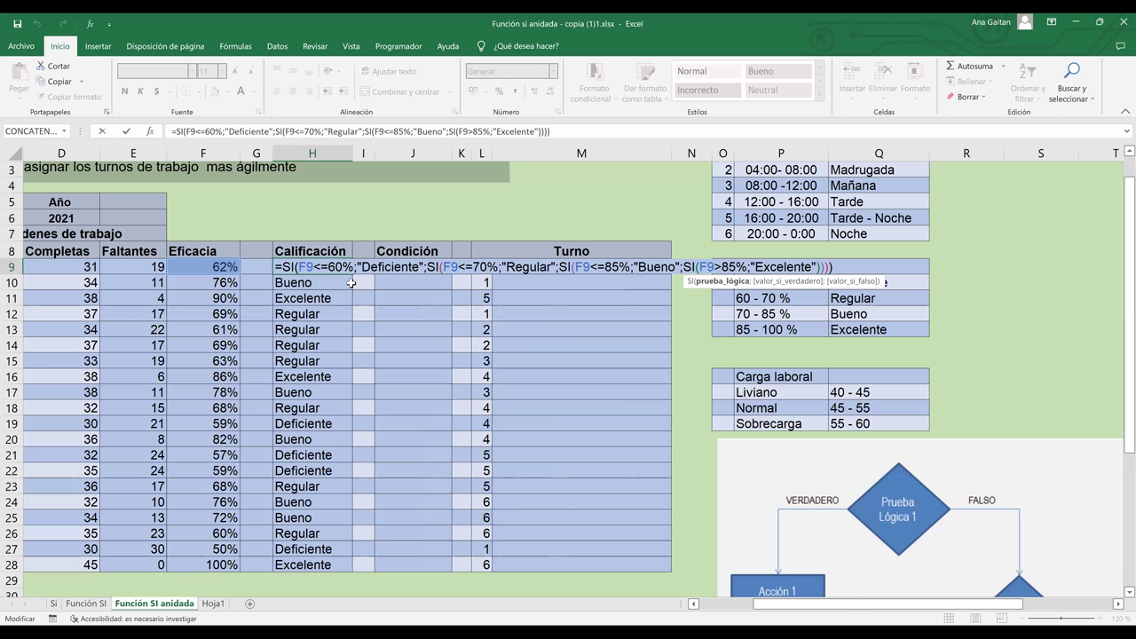
left_click(406, 268)
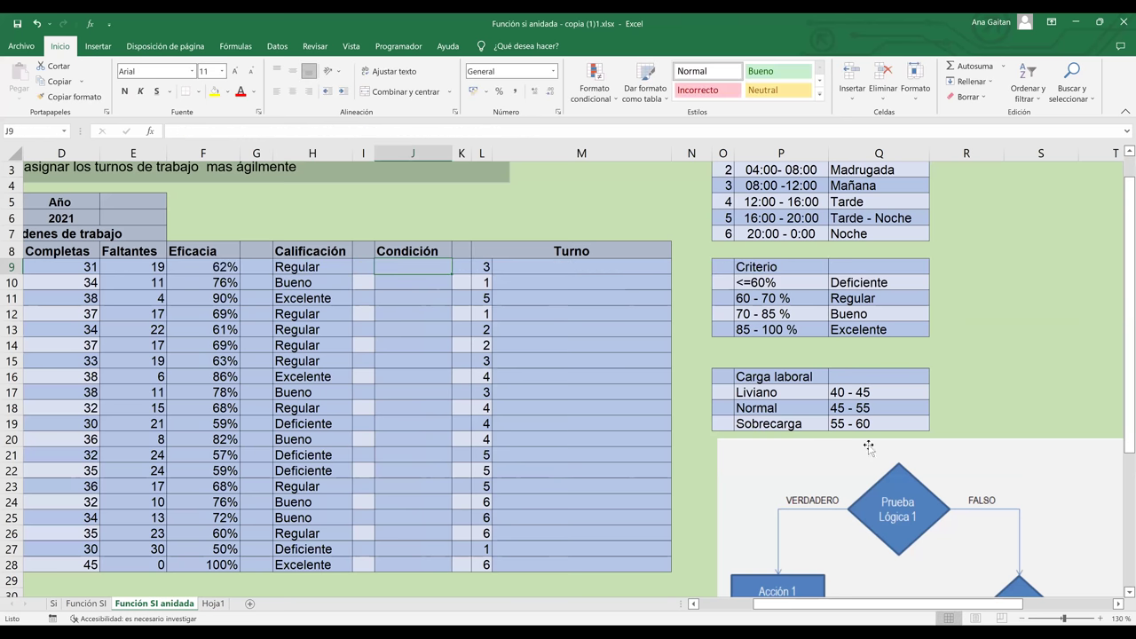
left_click(787, 391)
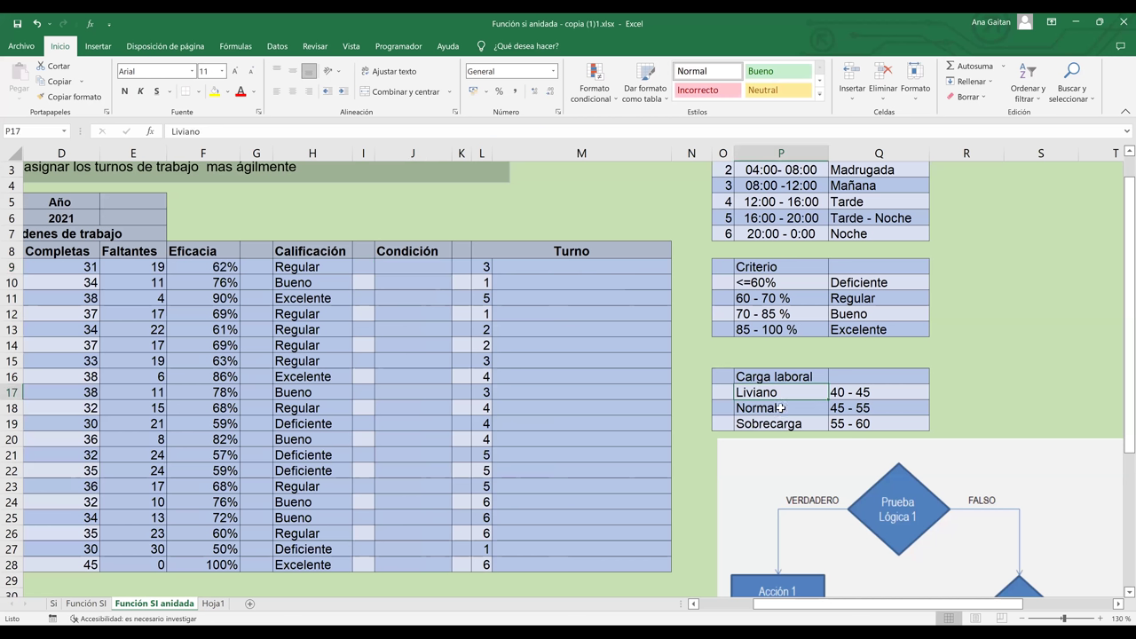
left_click(784, 432)
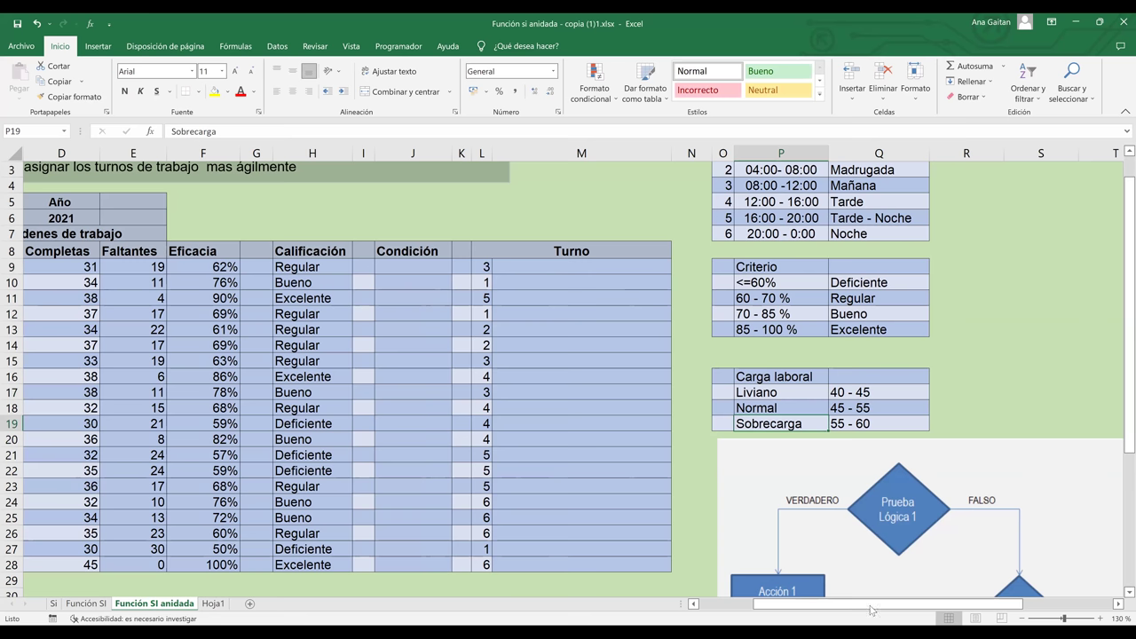
left_click_drag(843, 611, 844, 612)
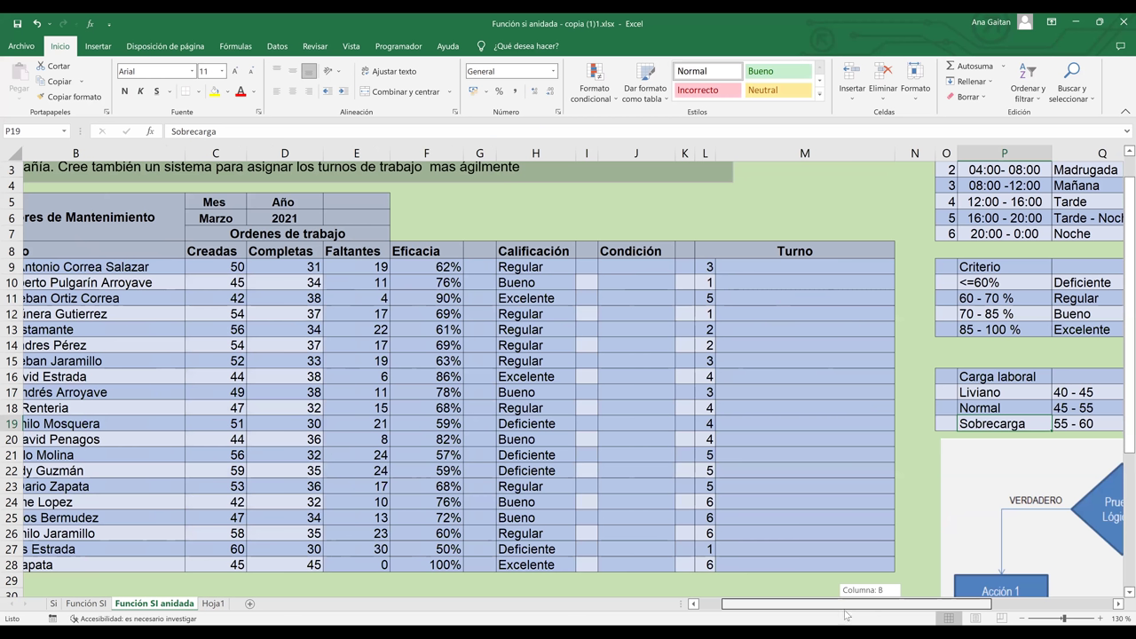
left_click(1118, 604)
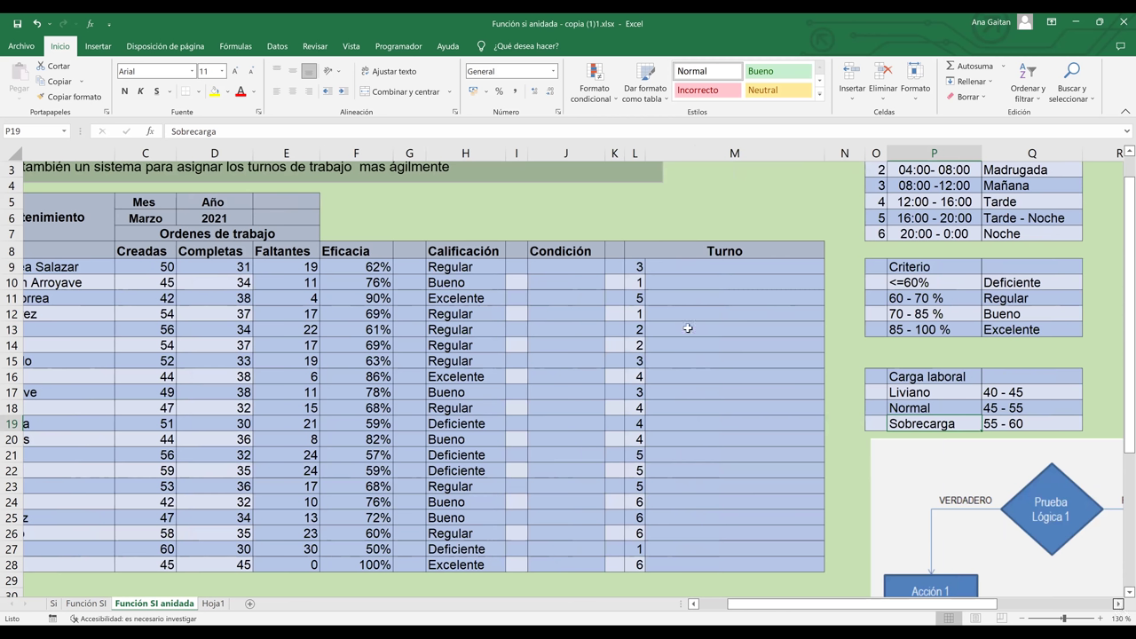
- Start an SI formula in Condición cell J9 that tests C9<=45 and returns "Liviano"
scroll(458, 266, "right", 1)
left_click(459, 267)
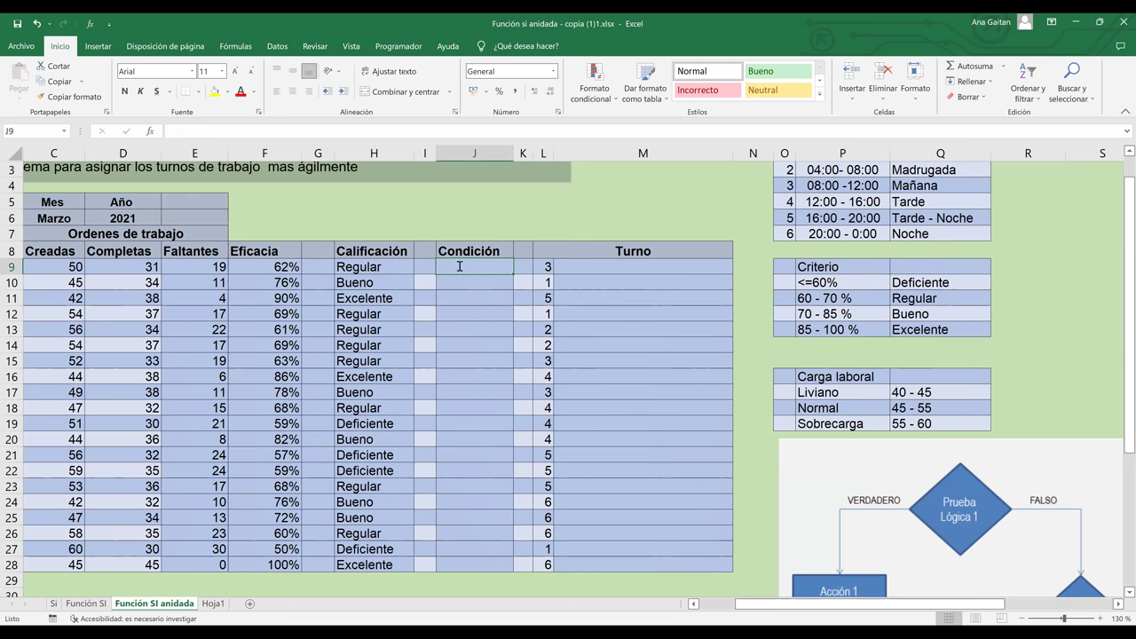
type("=")
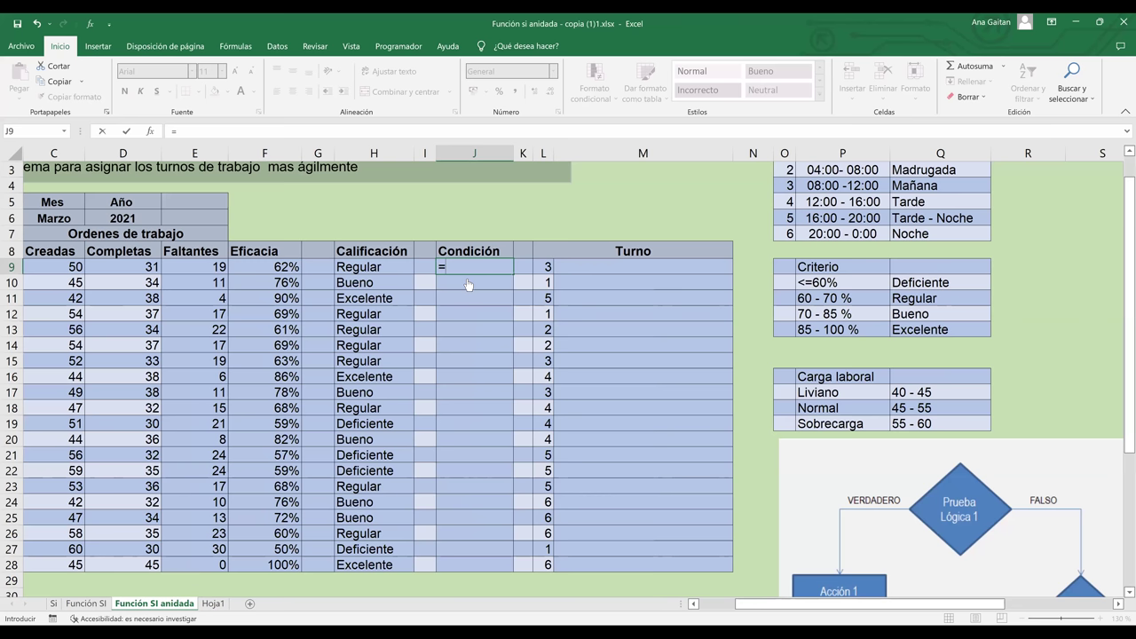
type("SI(")
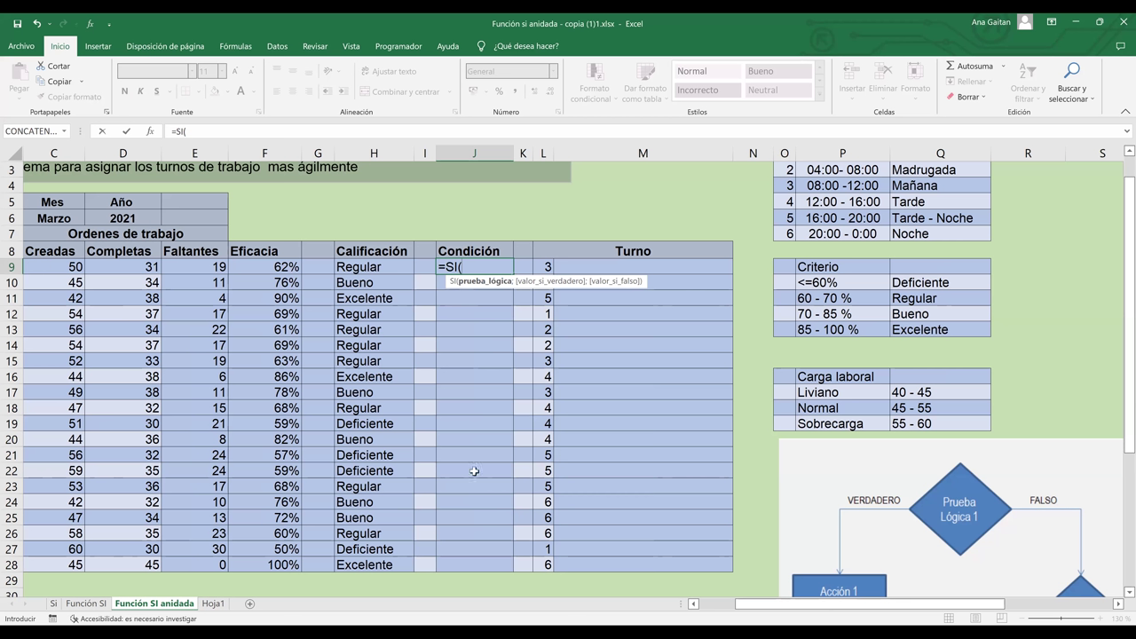
left_click_drag(791, 610, 776, 610)
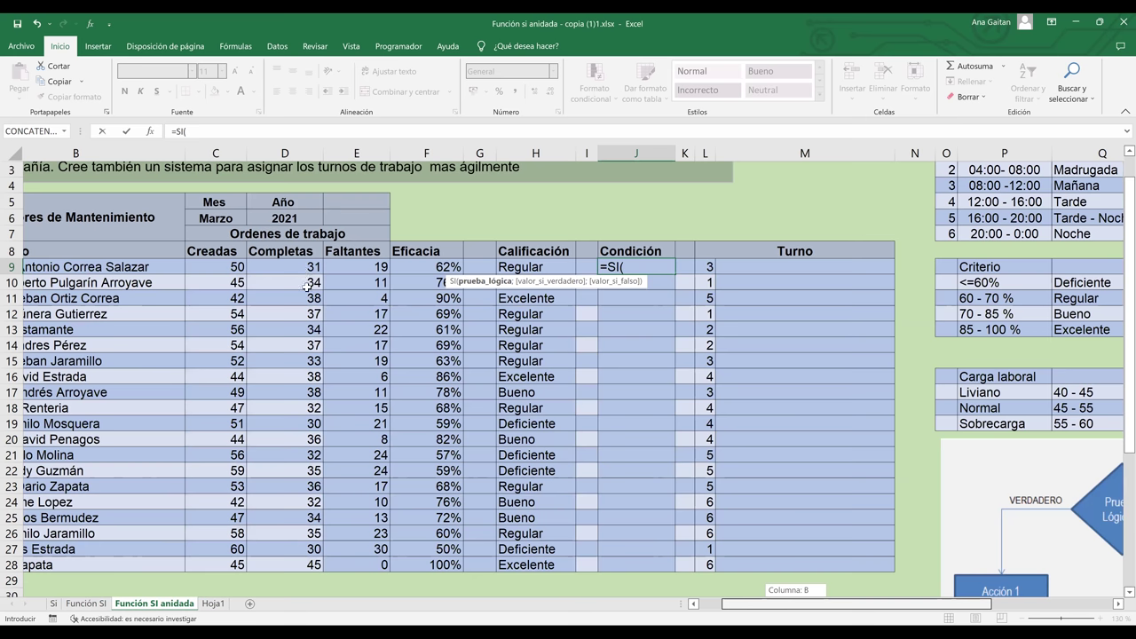
scroll(307, 296, "left", 1)
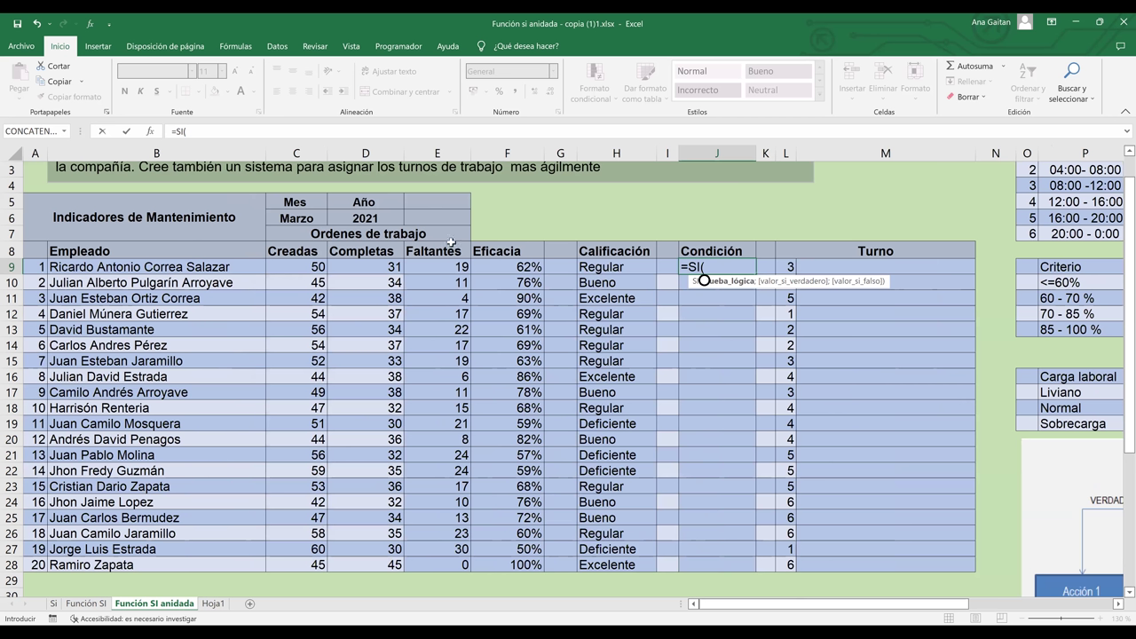
scroll(397, 268, "right", 3)
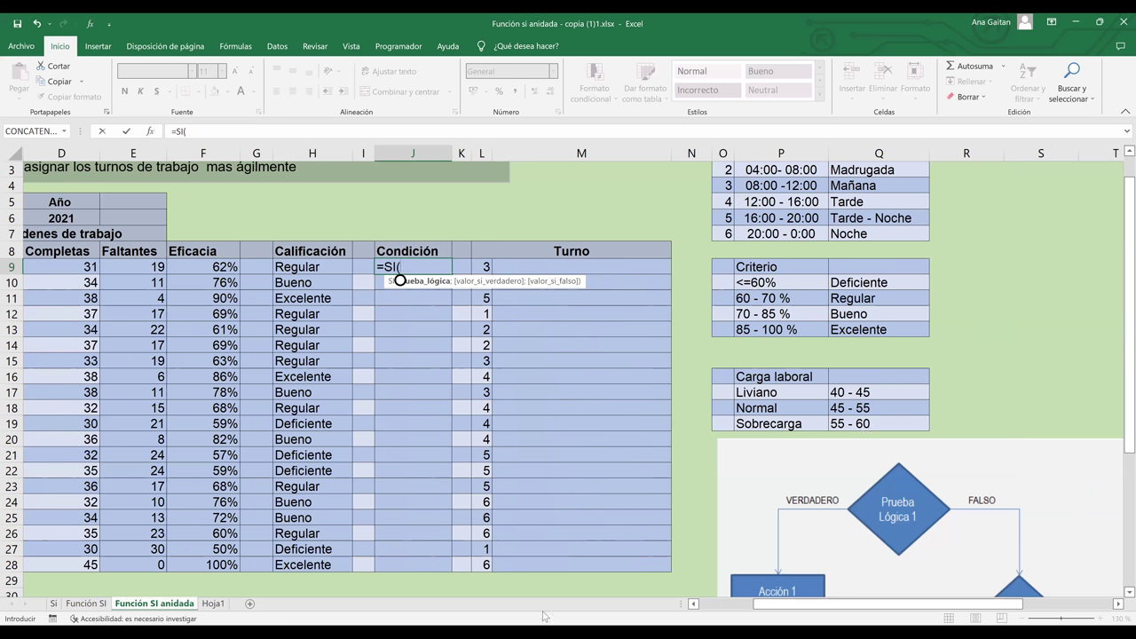
left_click_drag(781, 609, 715, 619)
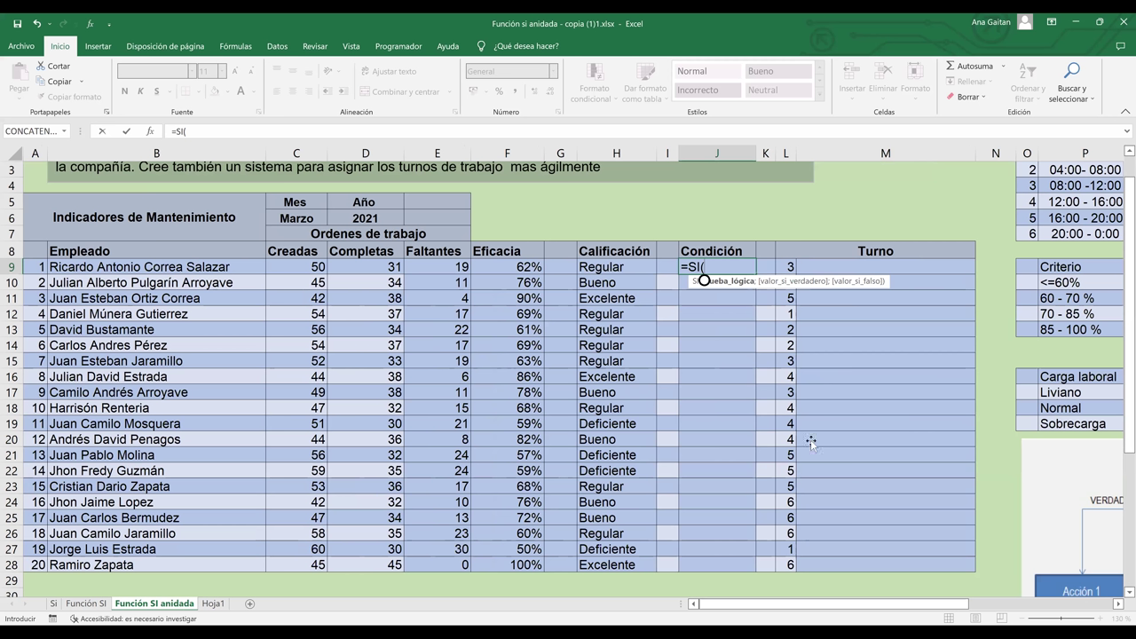
scroll(55, 267, "right", 2)
left_click(57, 269)
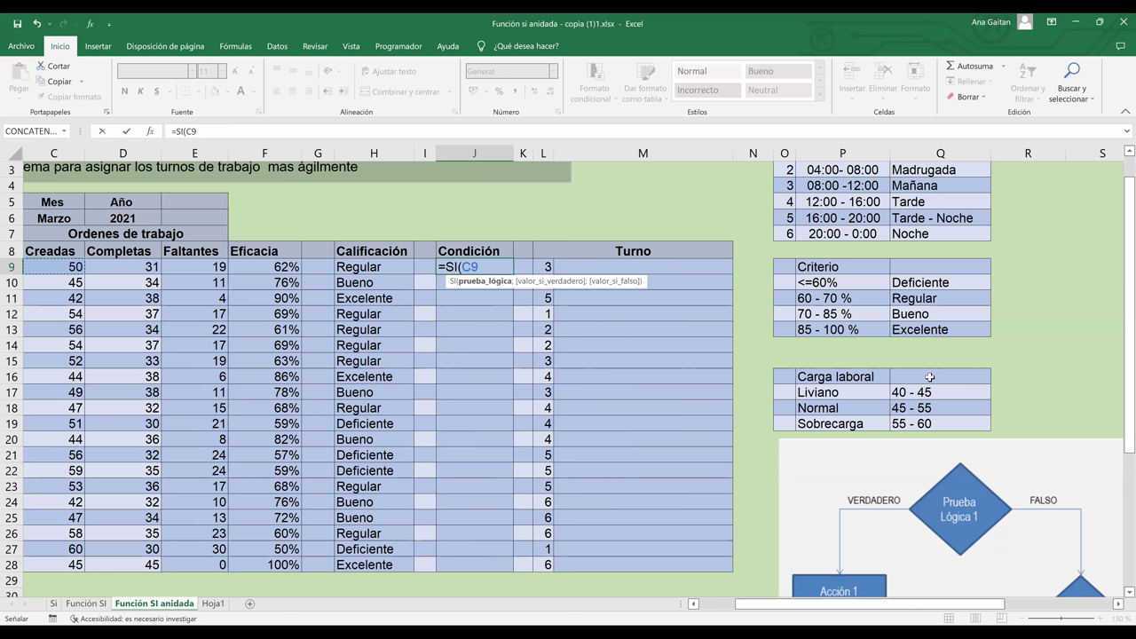
type("<=45")
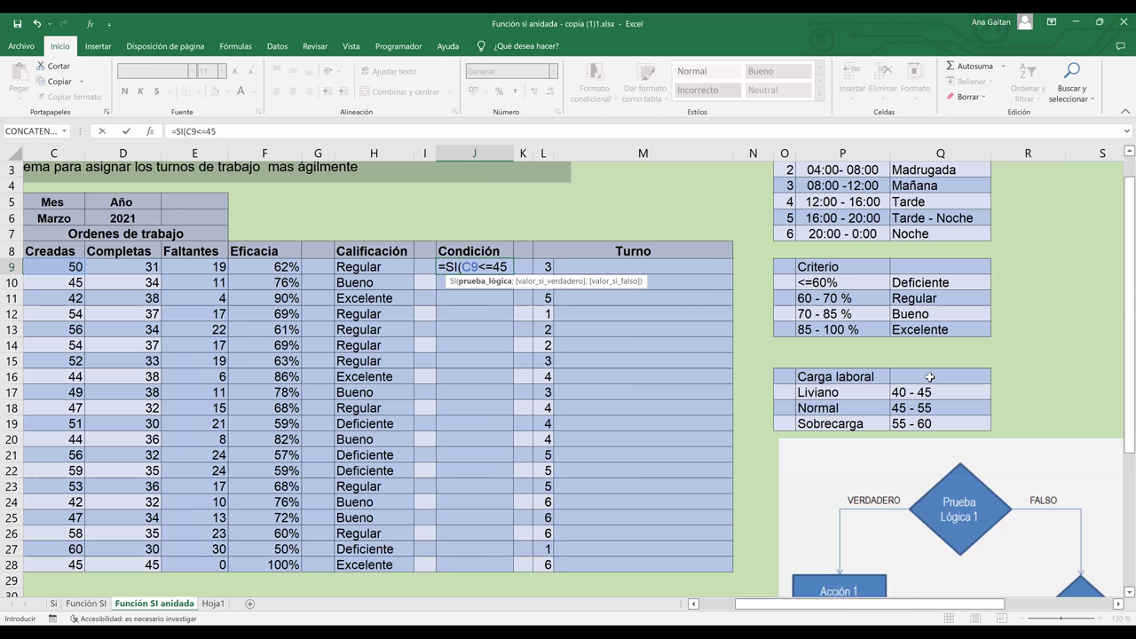
type(";\"Liviano\"")
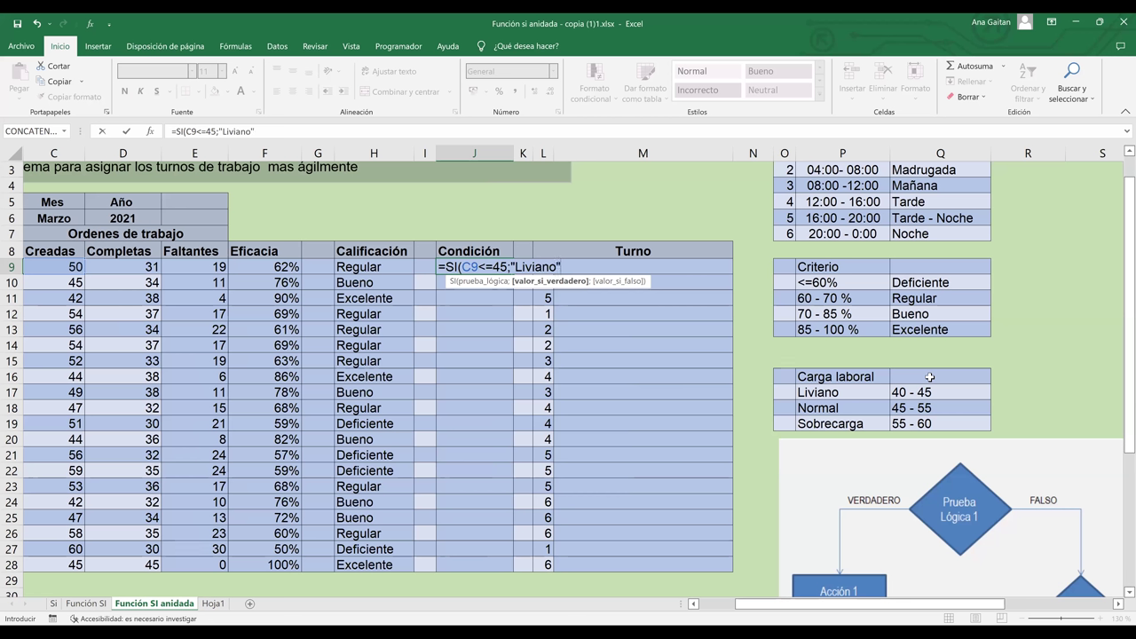
- Nest a second SI in the J9 formula testing C9<=55 and returning "Normal"
type(";")
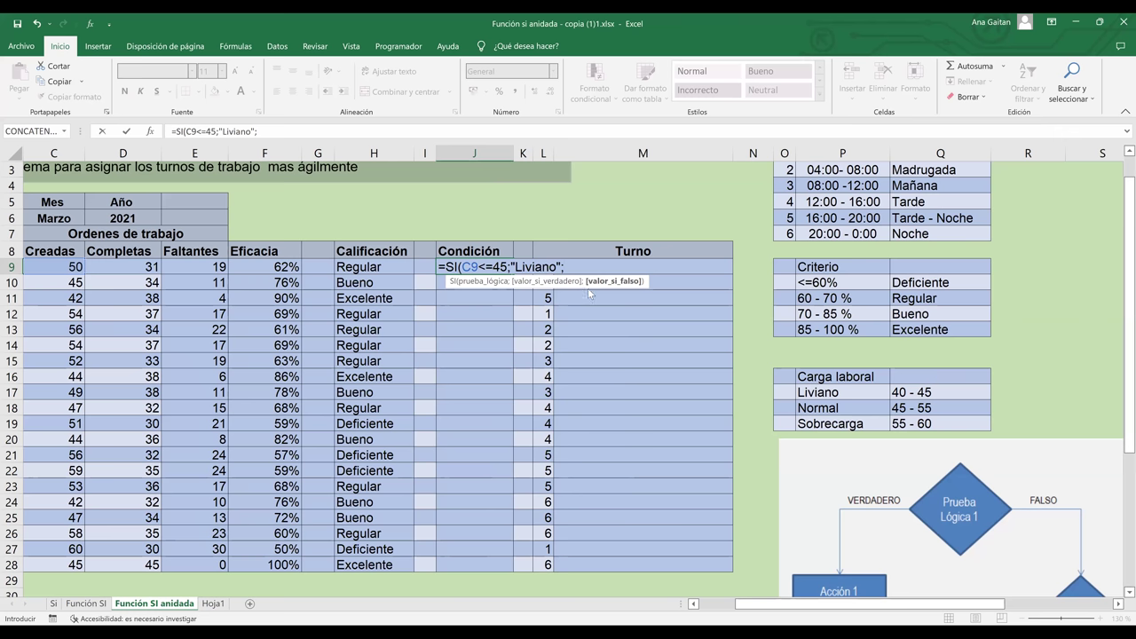
type("SI(")
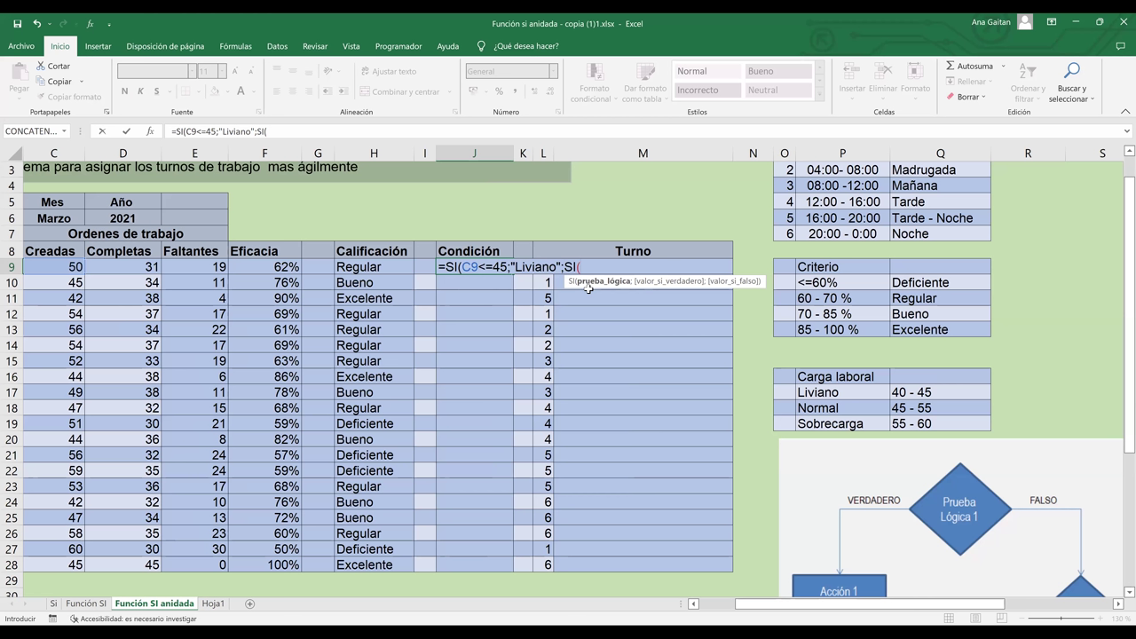
type("c9")
type("<=")
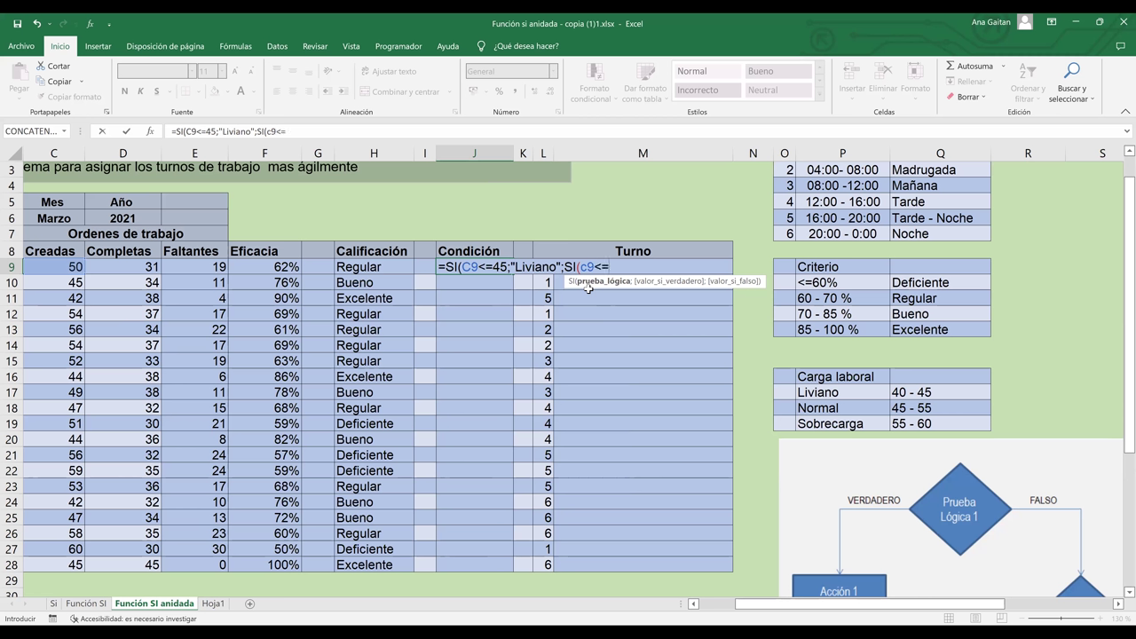
type("55;")
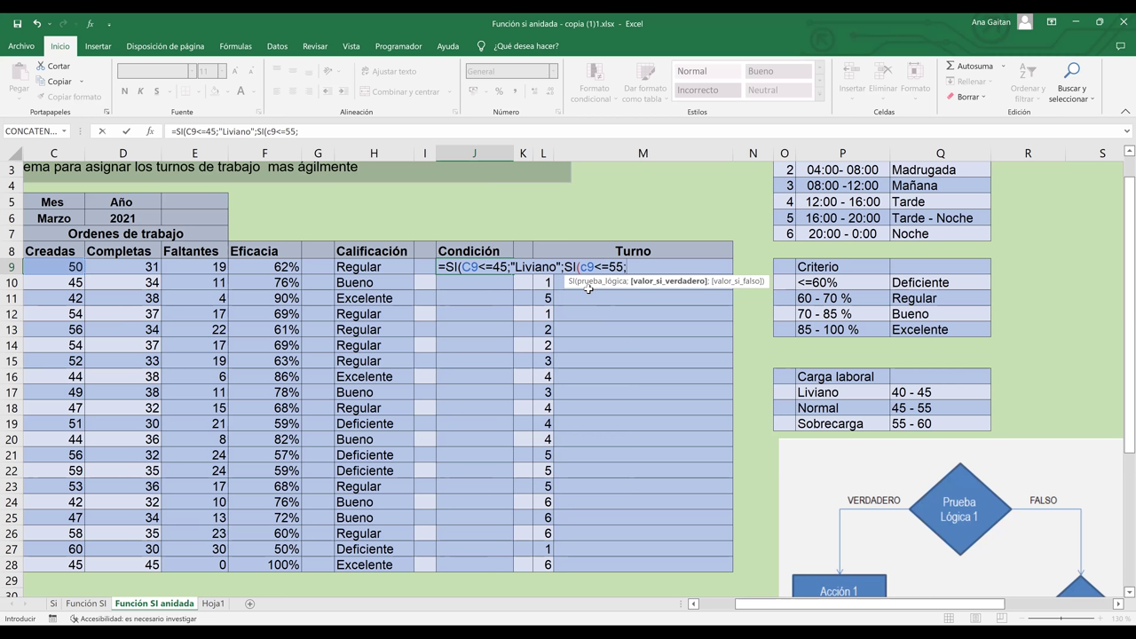
type("\"")
type("Normal\";")
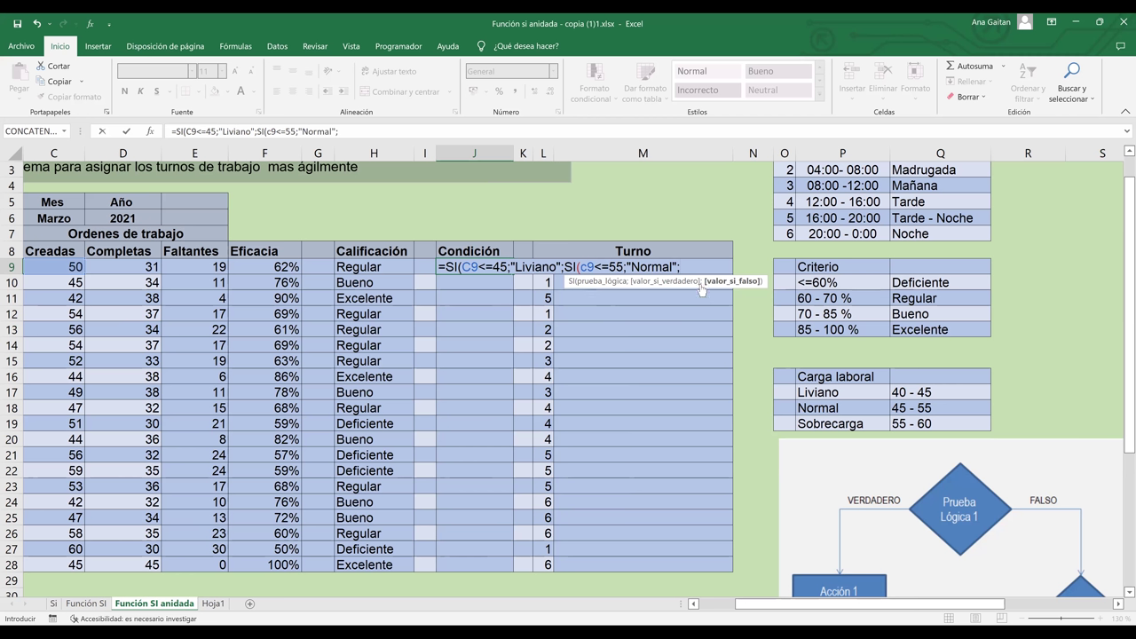
- Nest a third SI in the J9 formula testing C9<=60 and returning "Sobrecarga", and complete it with three closing parentheses
type("SI(")
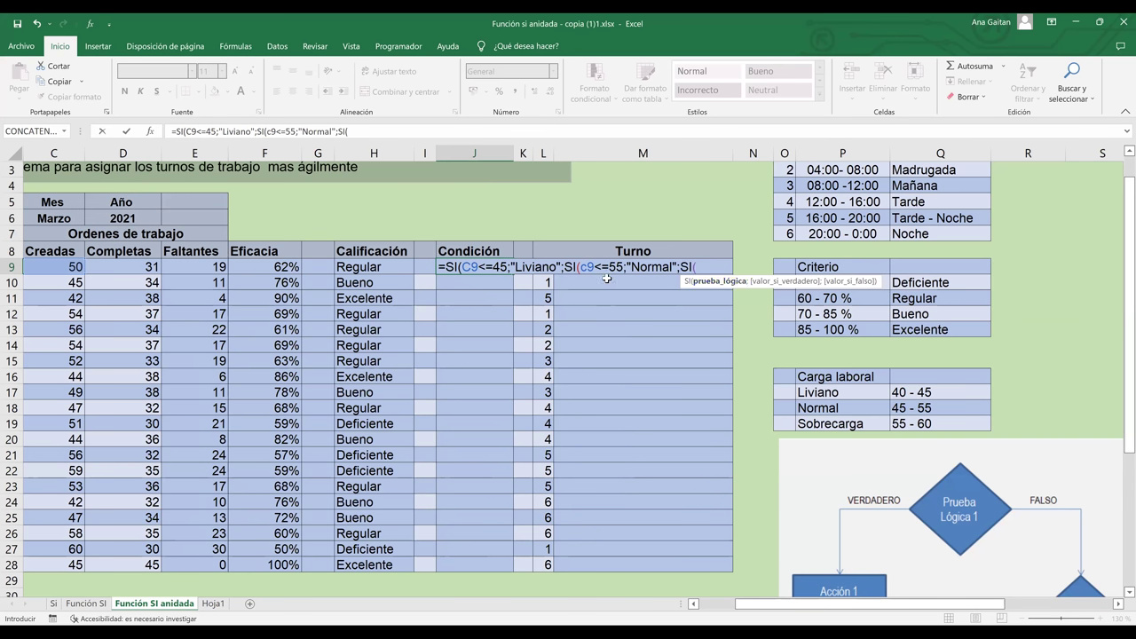
type("c")
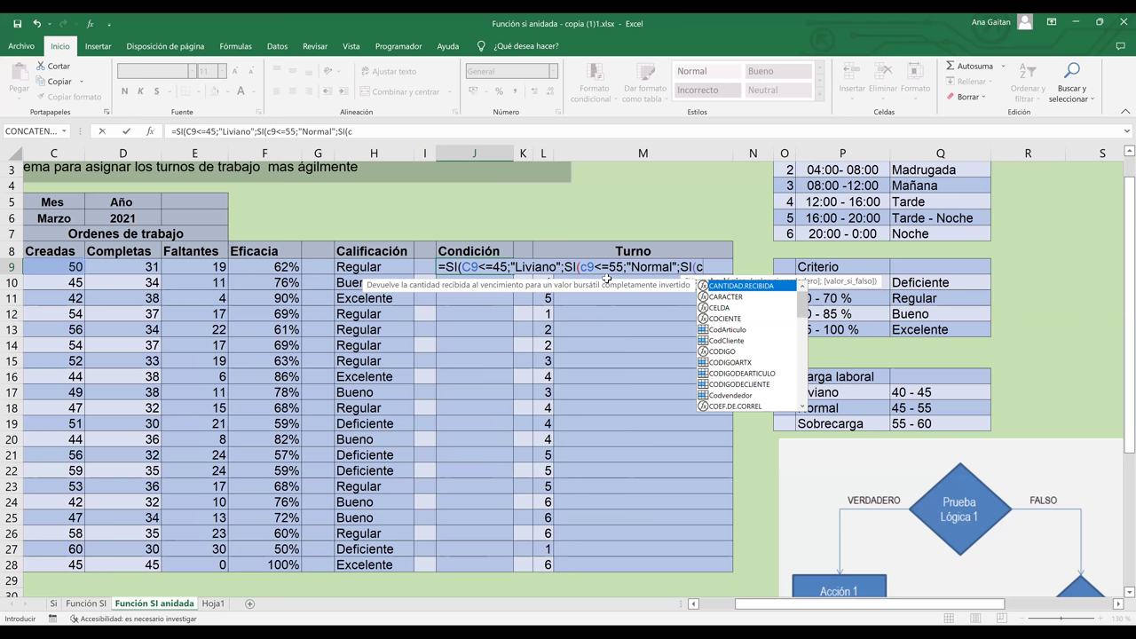
type("9<=60;\"Sobrecarga")
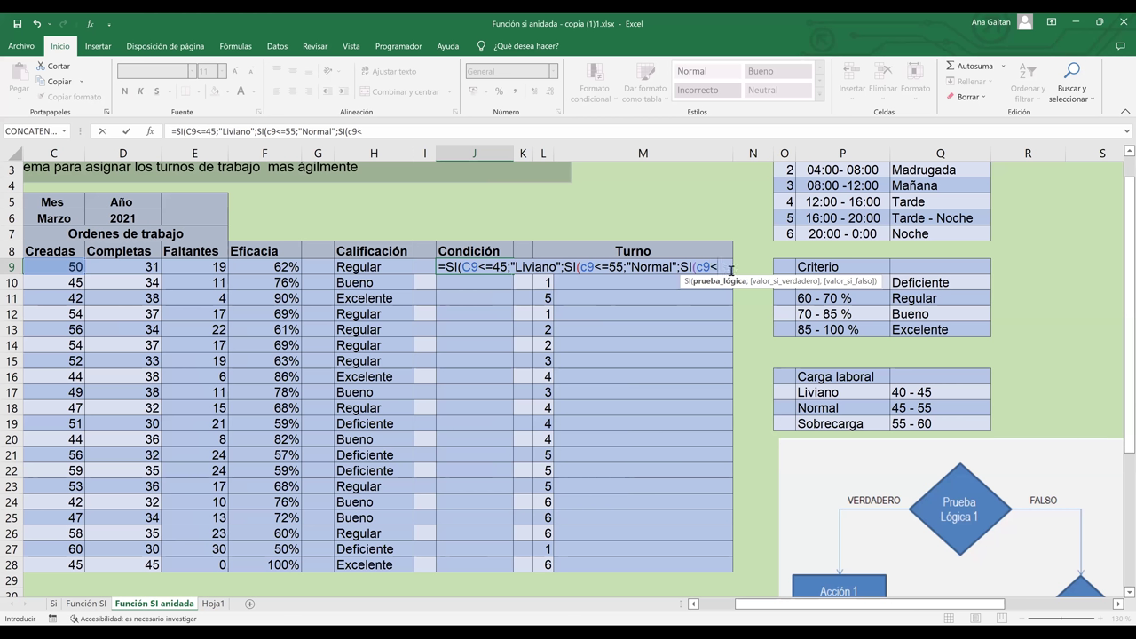
type("=")
type("60")
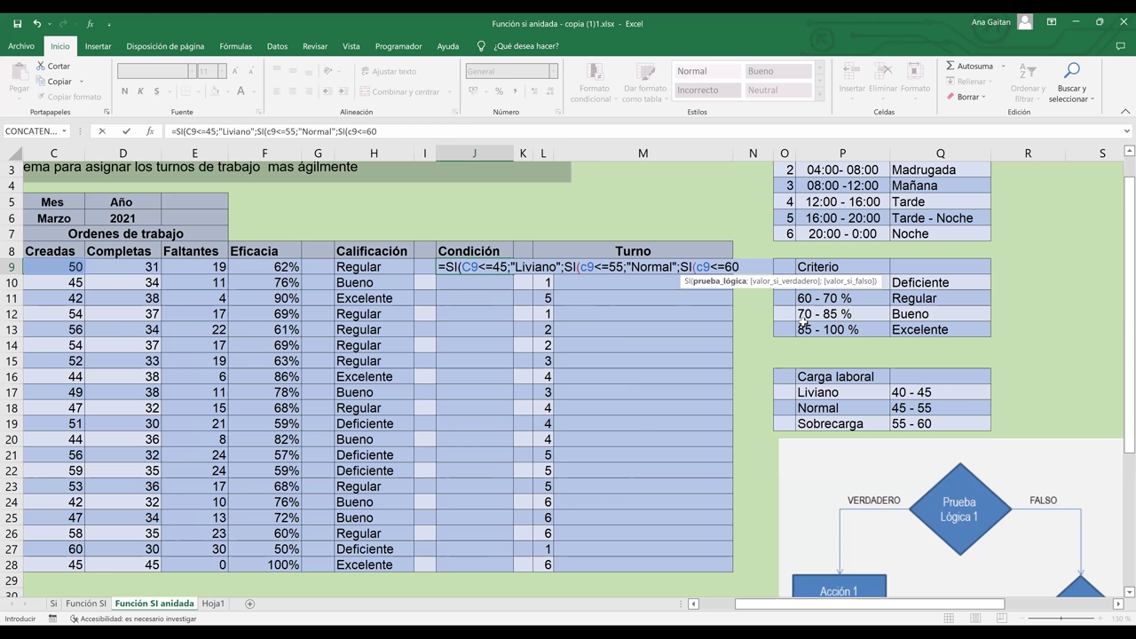
type(";\"")
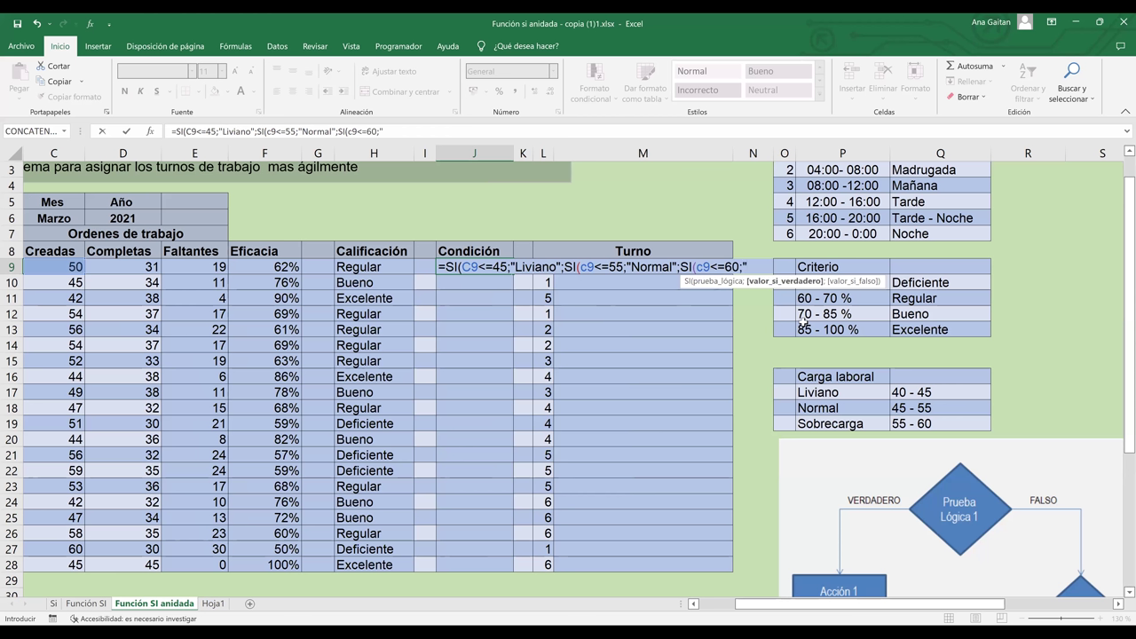
type("Sobrecarga")
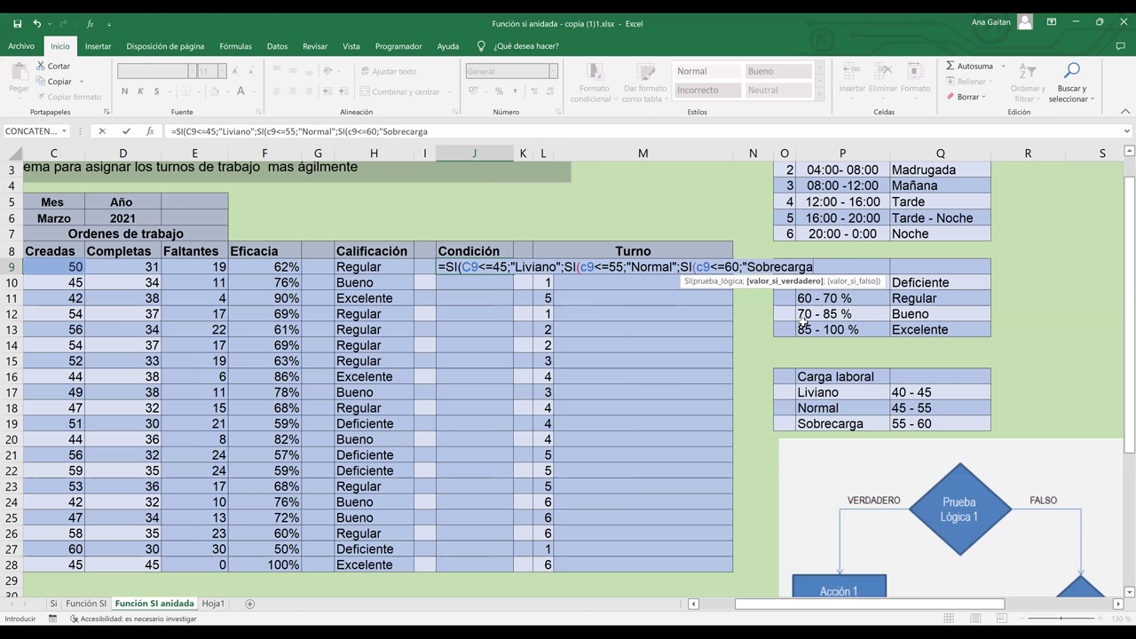
type("\"")
type("(")
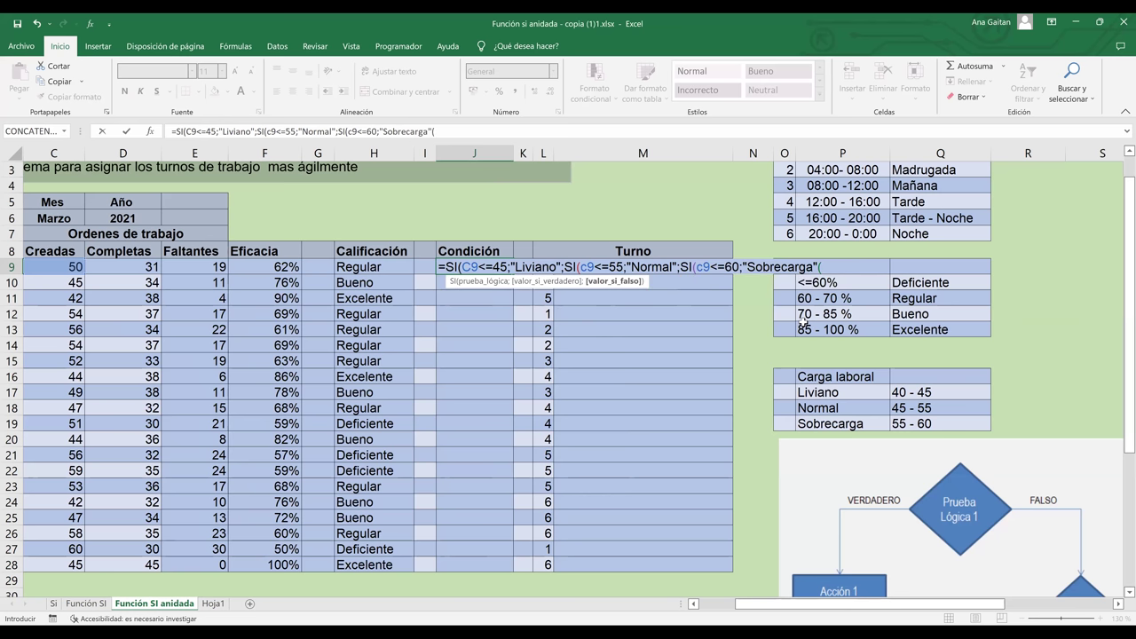
key("BackSpace")
type(")))")
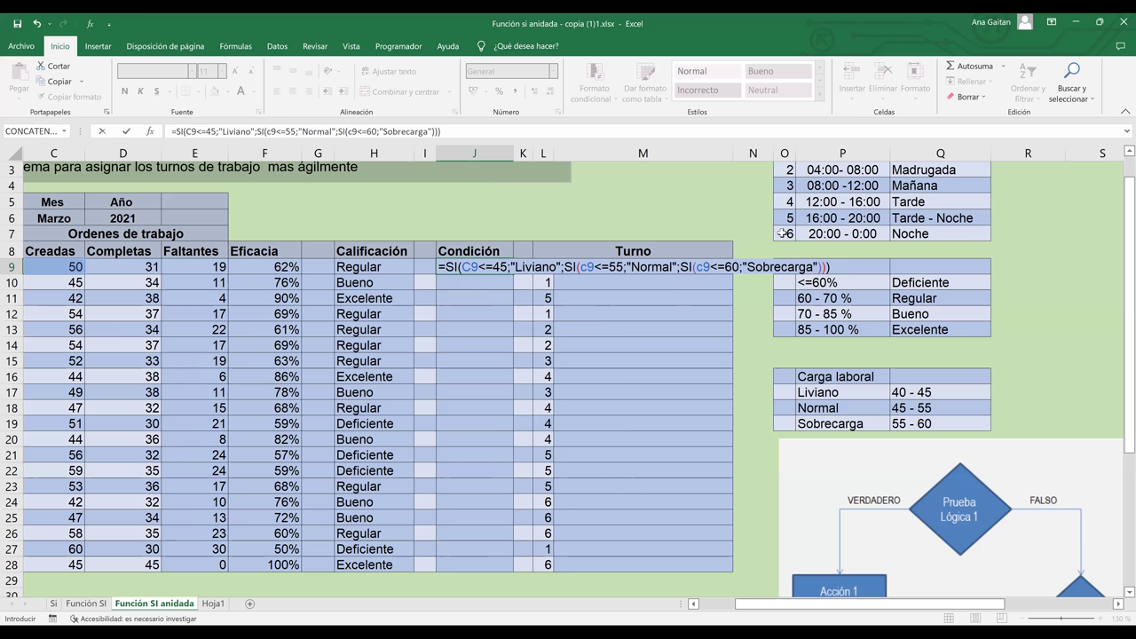
key("Return")
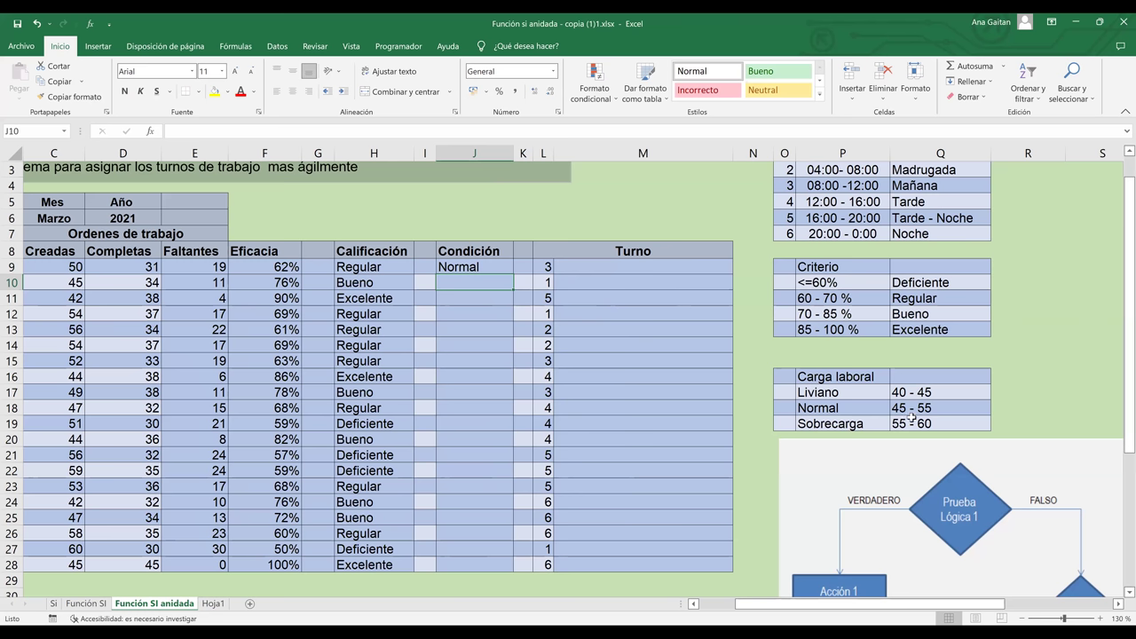
- Fill the J9 formula down the Condición column through row 28 and check row 10 against the Carga laboral table
key("Up")
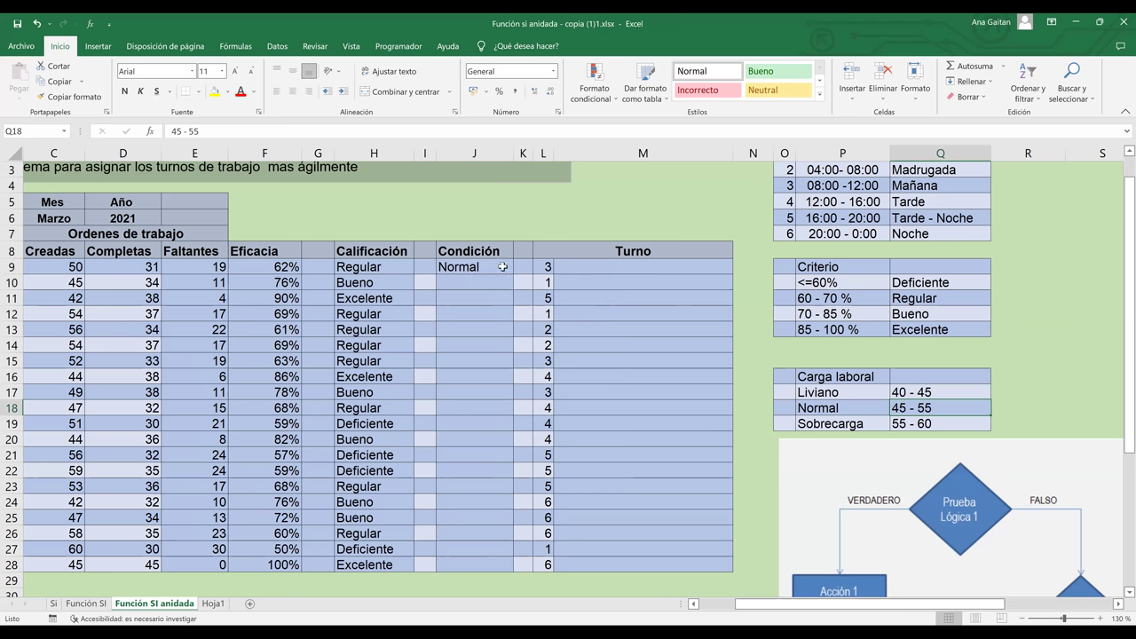
left_click_drag(503, 321, 497, 568)
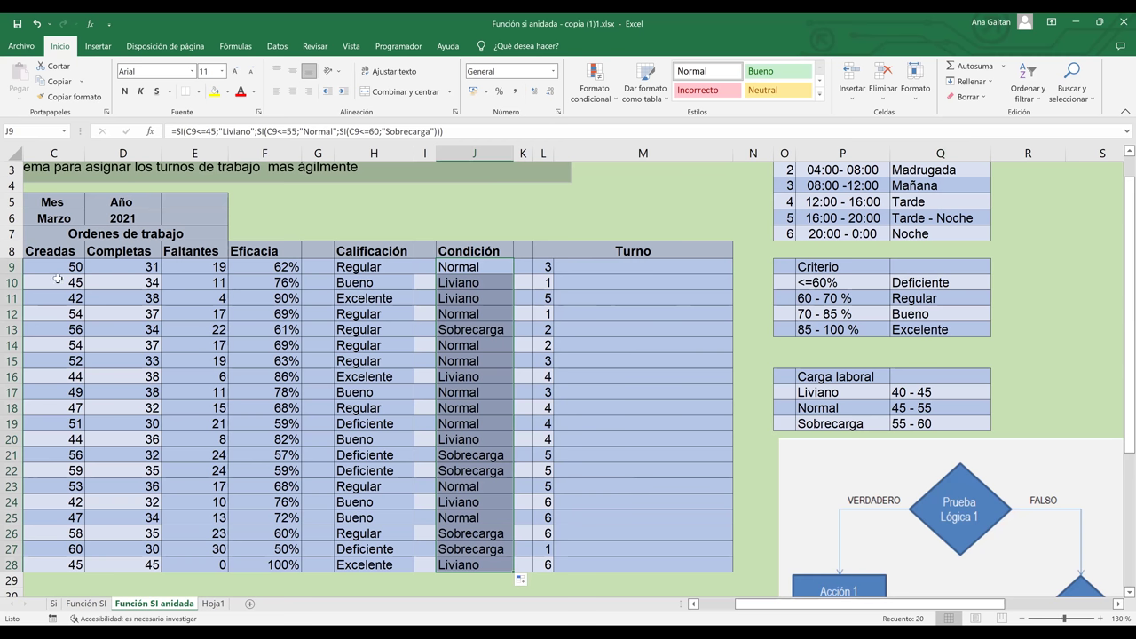
left_click(479, 284)
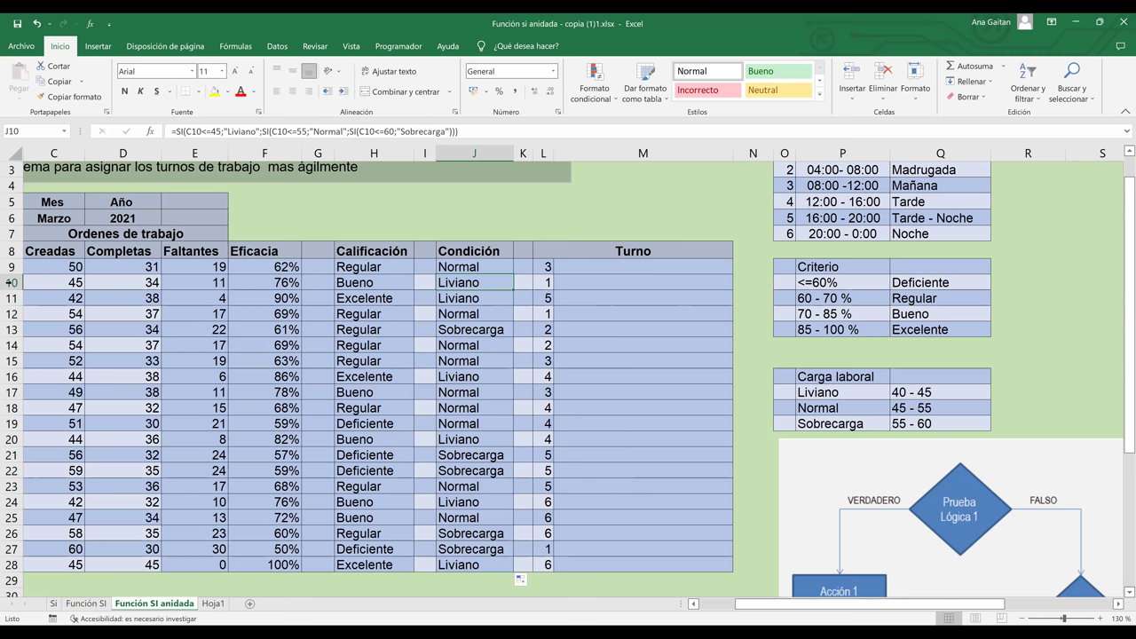
left_click(63, 282)
key("ctrl+shift+Right")
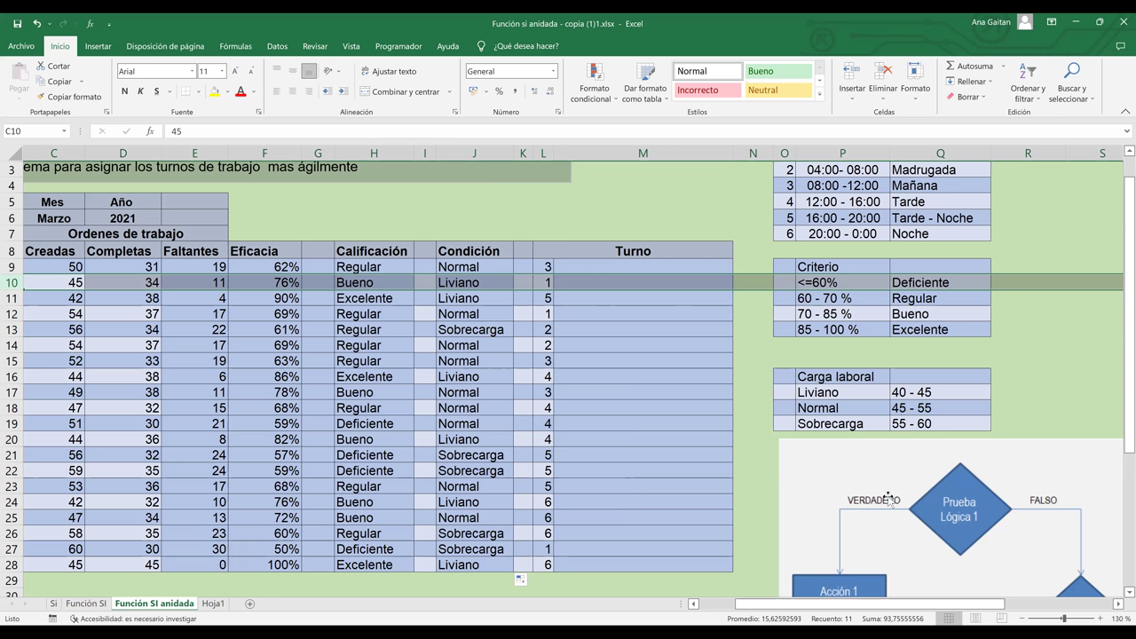
left_click(856, 435)
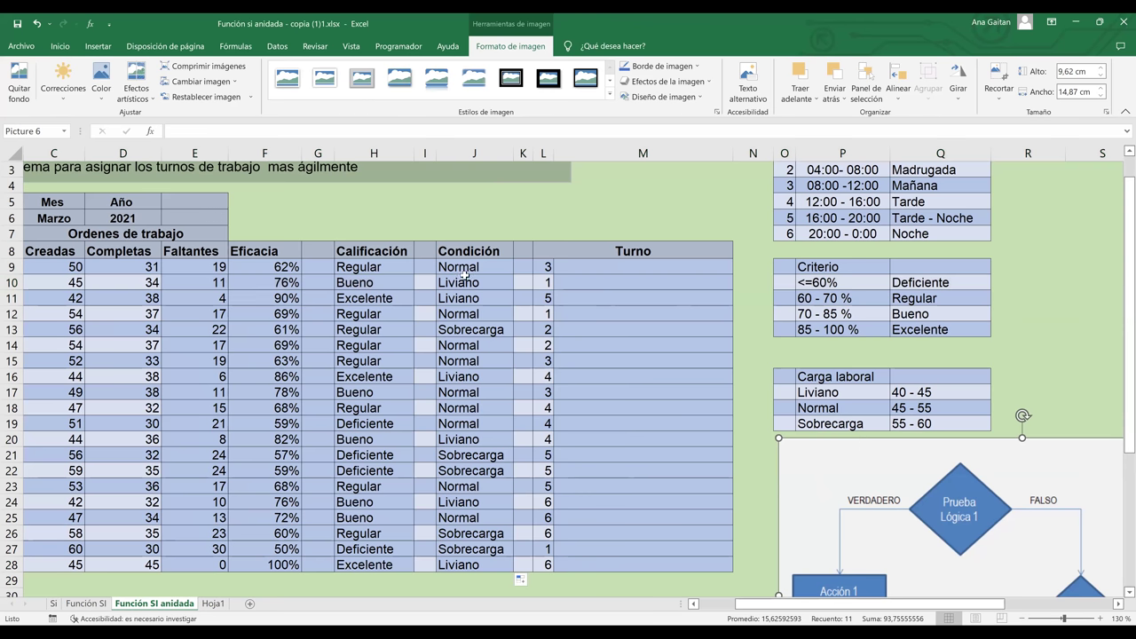
- Examine the third nested SI in J9, and compare the Carga laboral ranges with the conditions in rows 9, 10 and 27
left_click(463, 271)
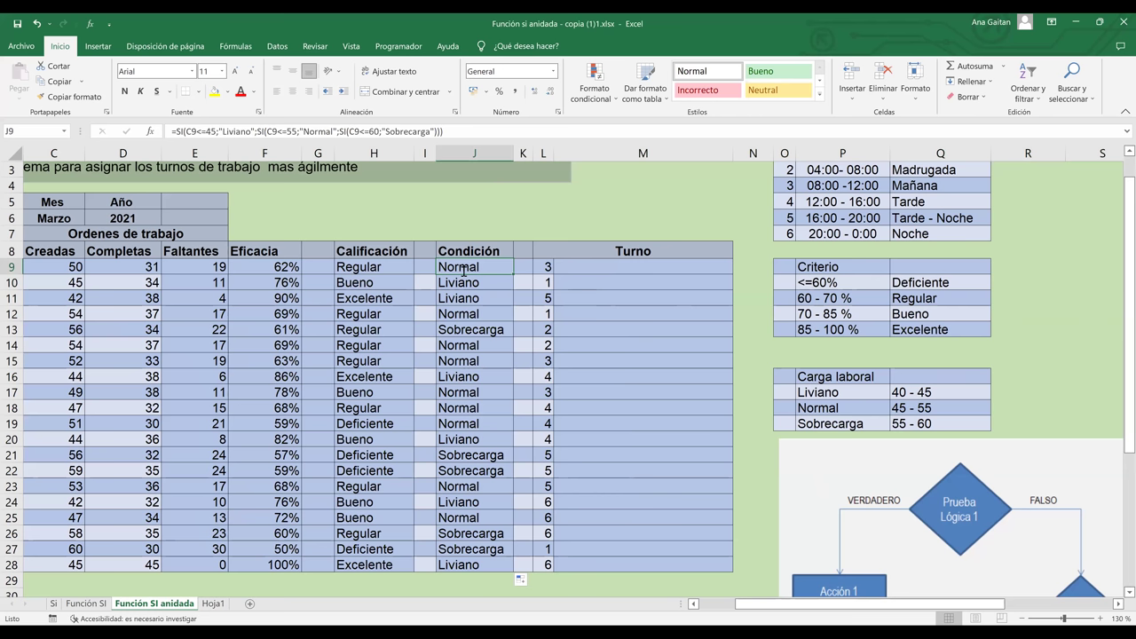
double_click(463, 270)
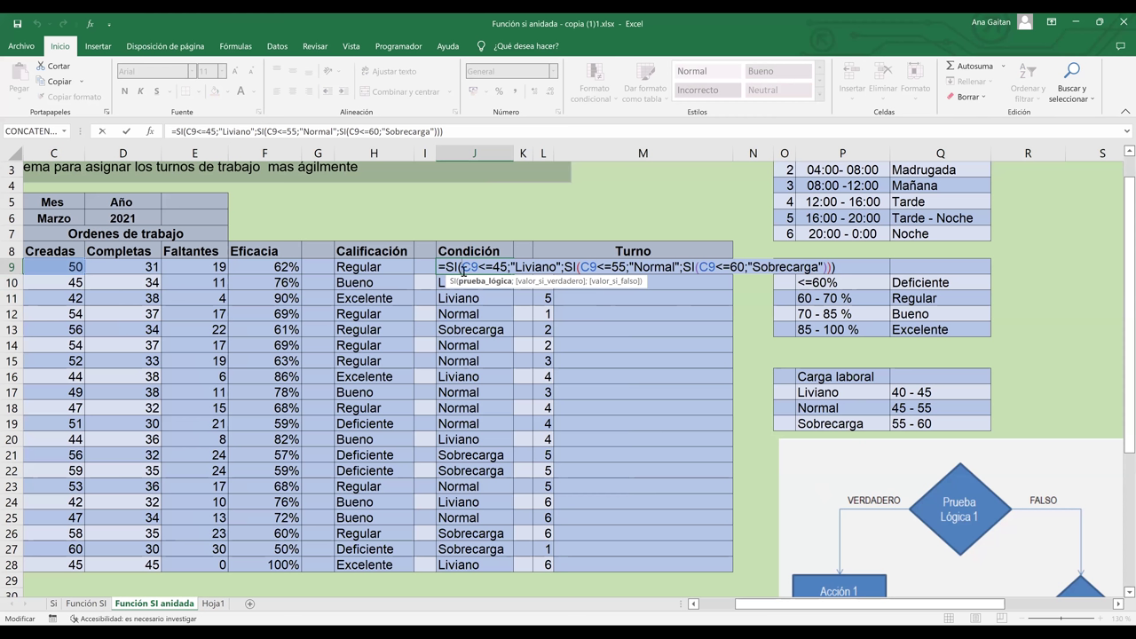
left_click(826, 266)
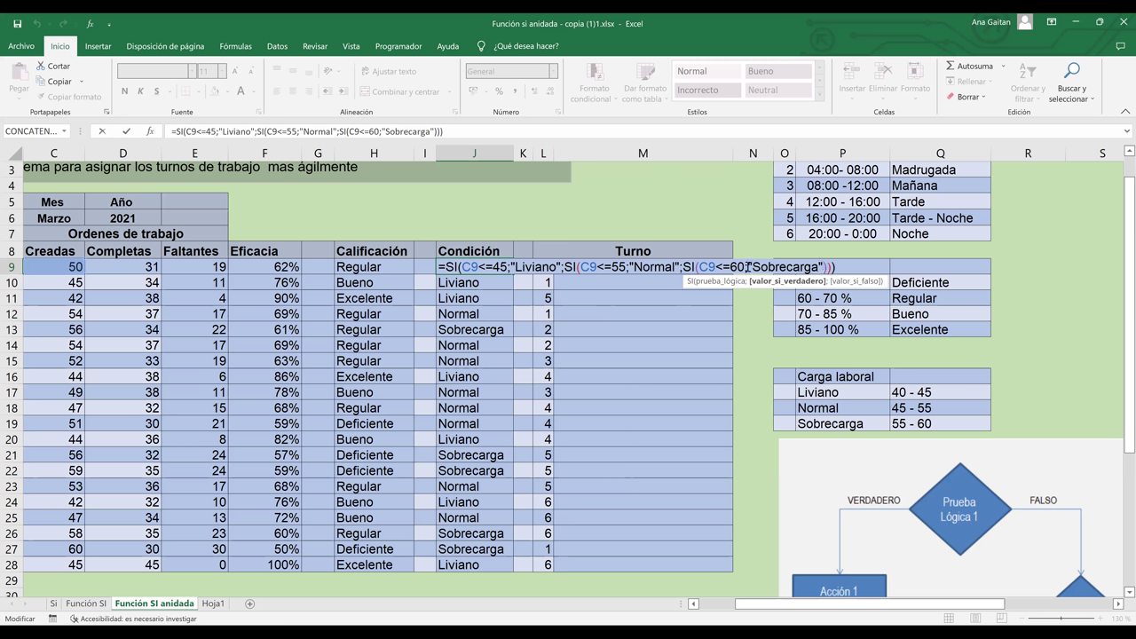
left_click_drag(837, 273, 702, 263)
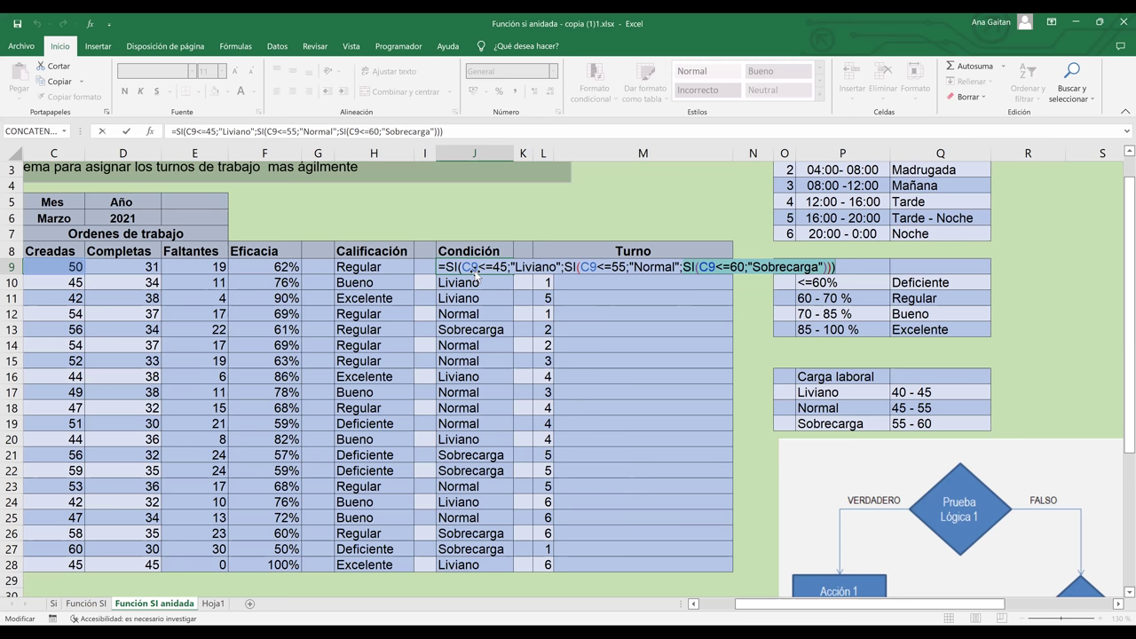
key("Escape")
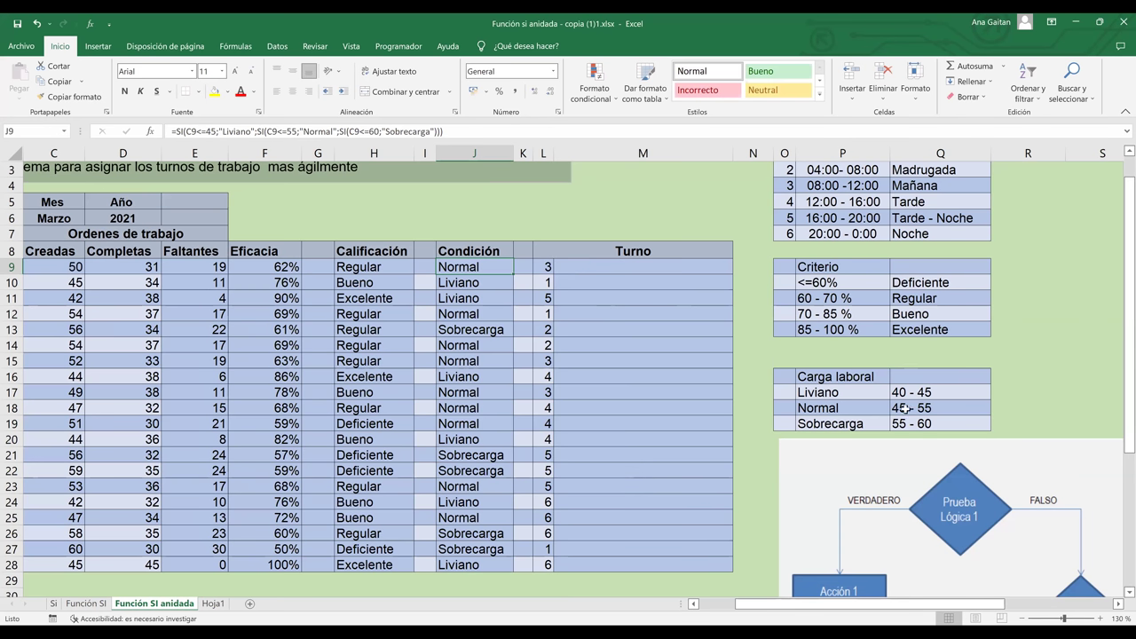
left_click(905, 408)
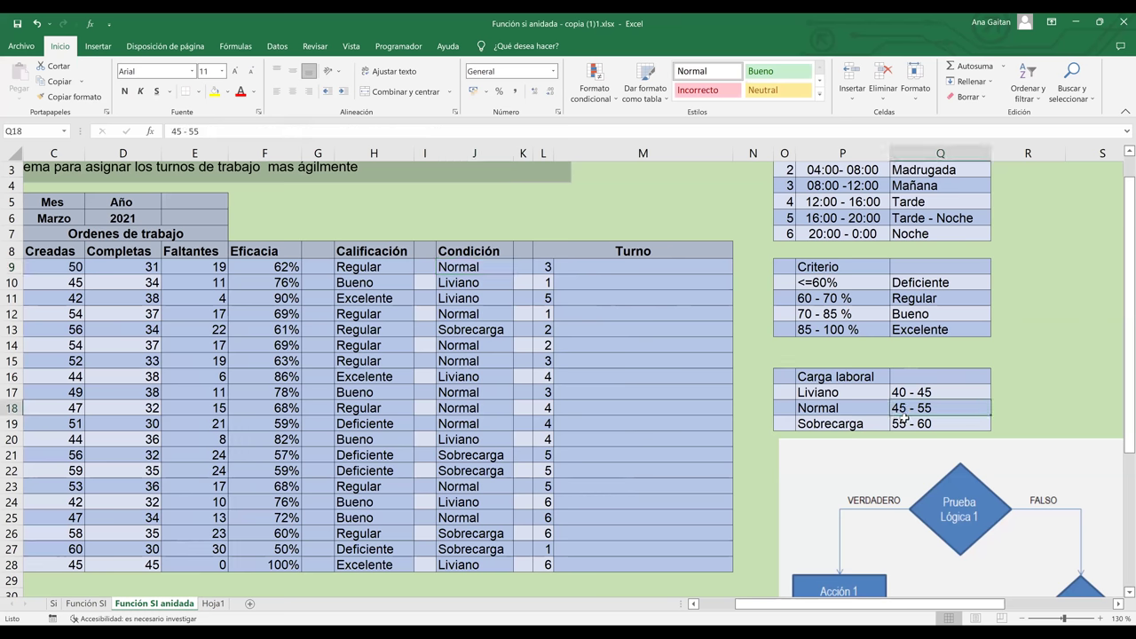
left_click(915, 392)
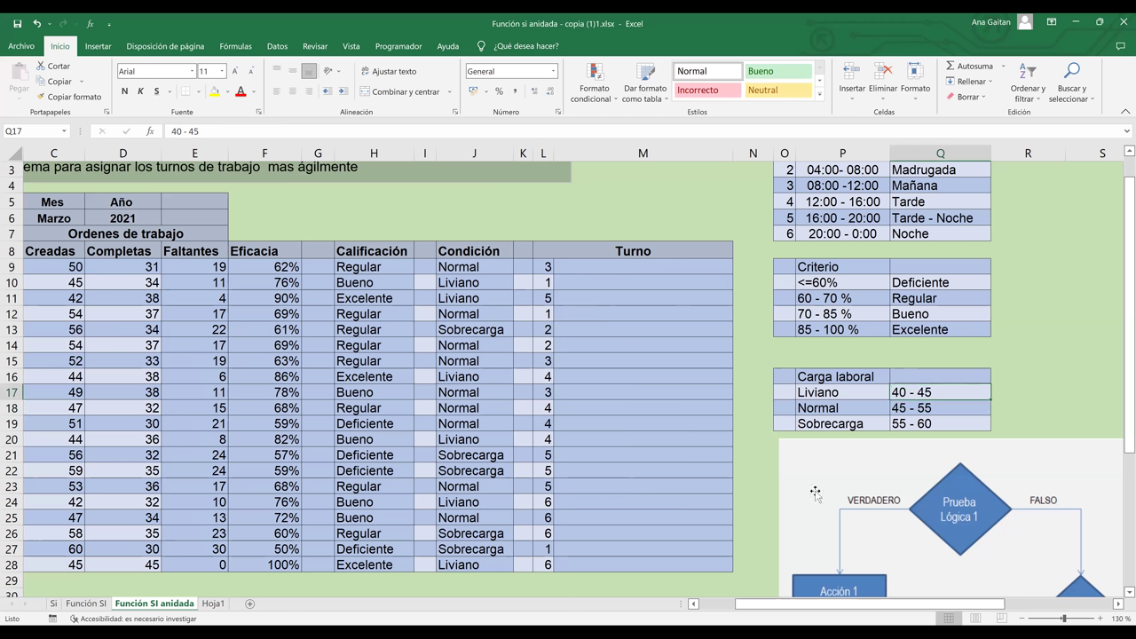
left_click(926, 425)
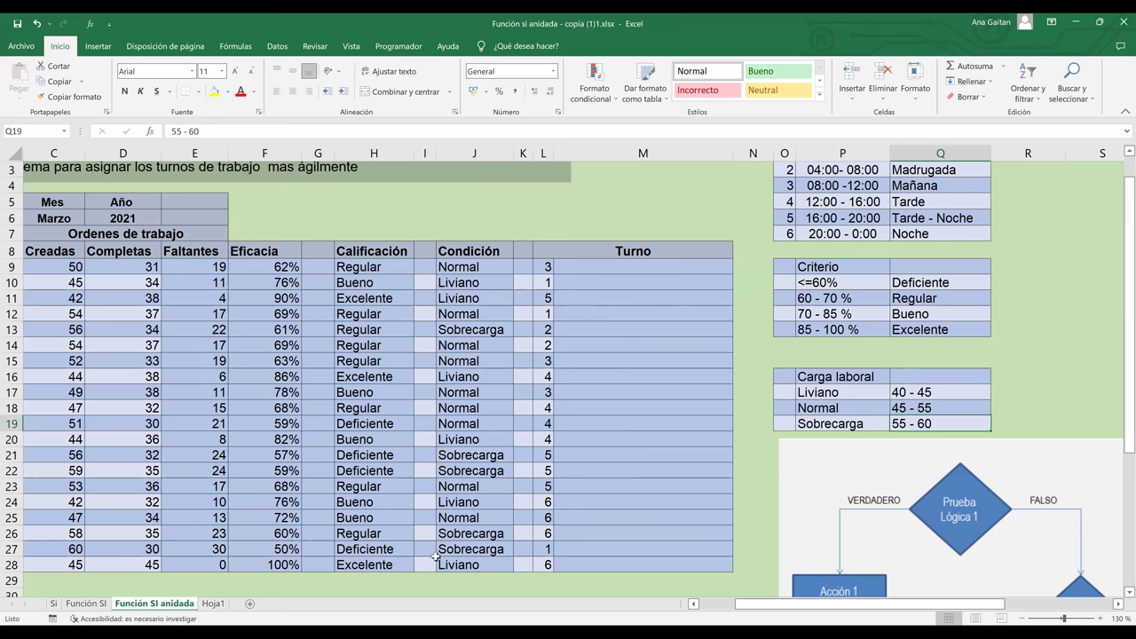
left_click(469, 550)
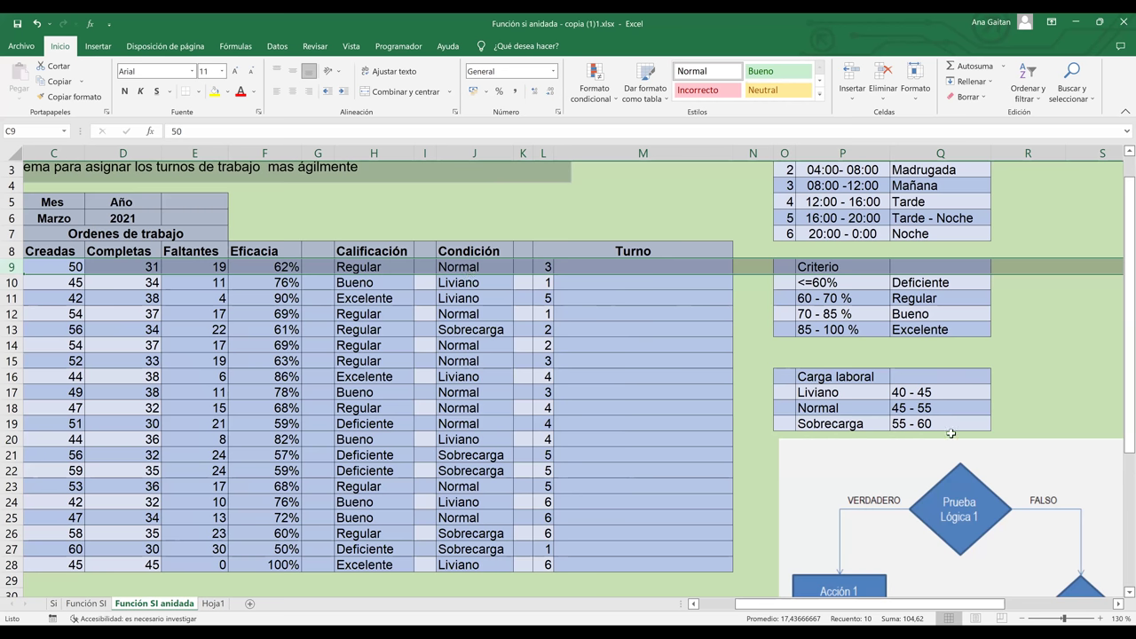
key("Down")
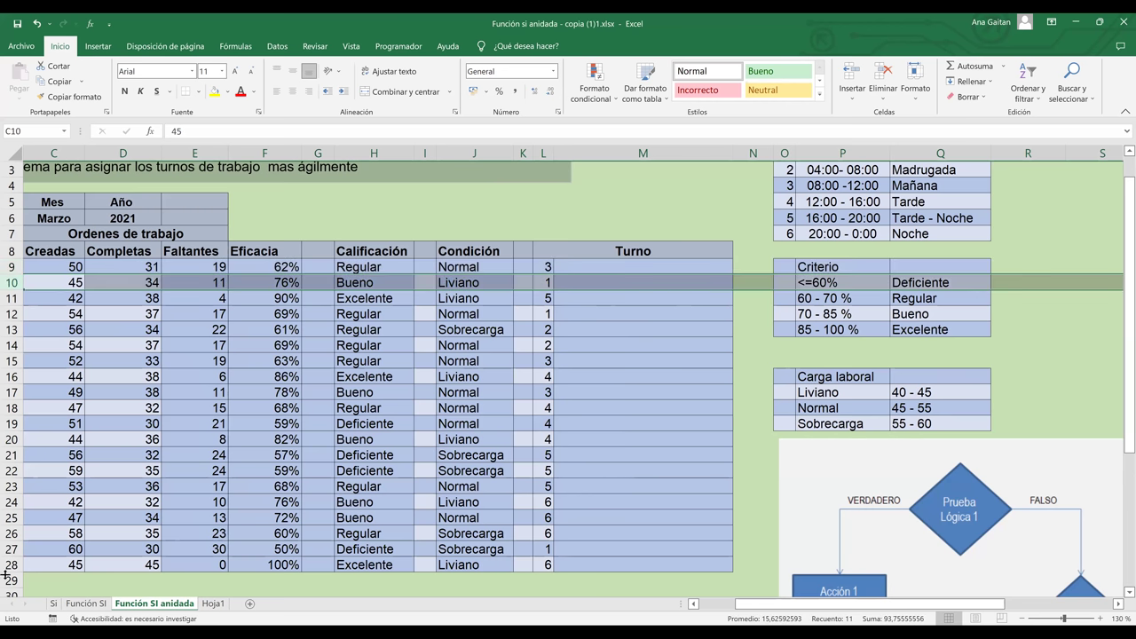
left_click_drag(9, 551, 476, 557)
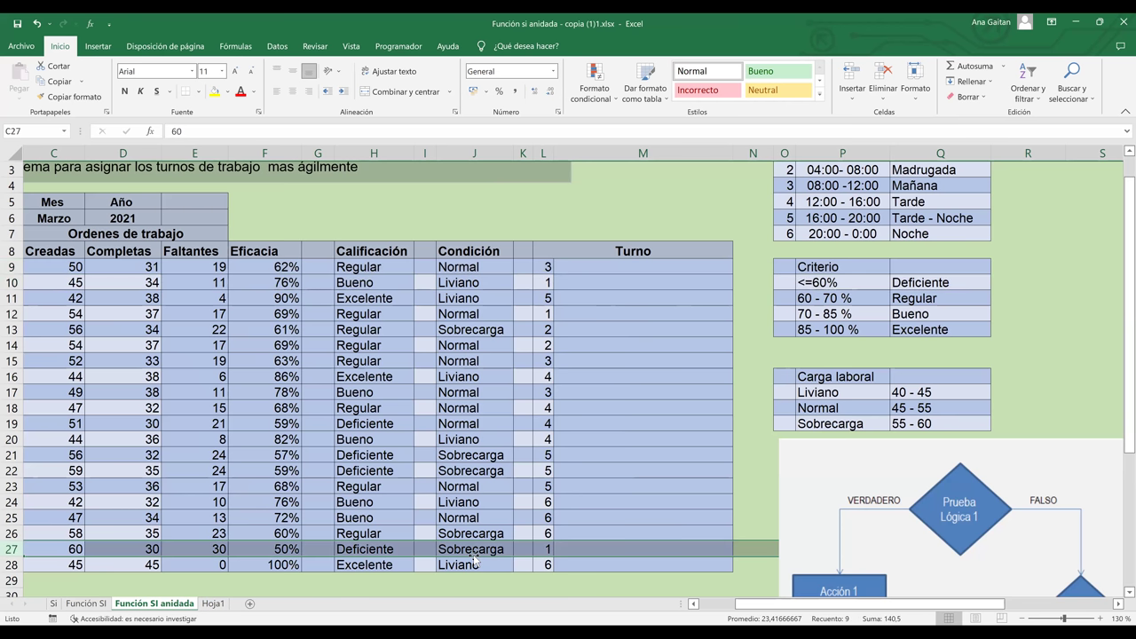
- Replace the third SI in J9 with "Sobrecarga" as the false value, remove the extra parenthesis, and refill Condición through row 28
left_click(454, 267)
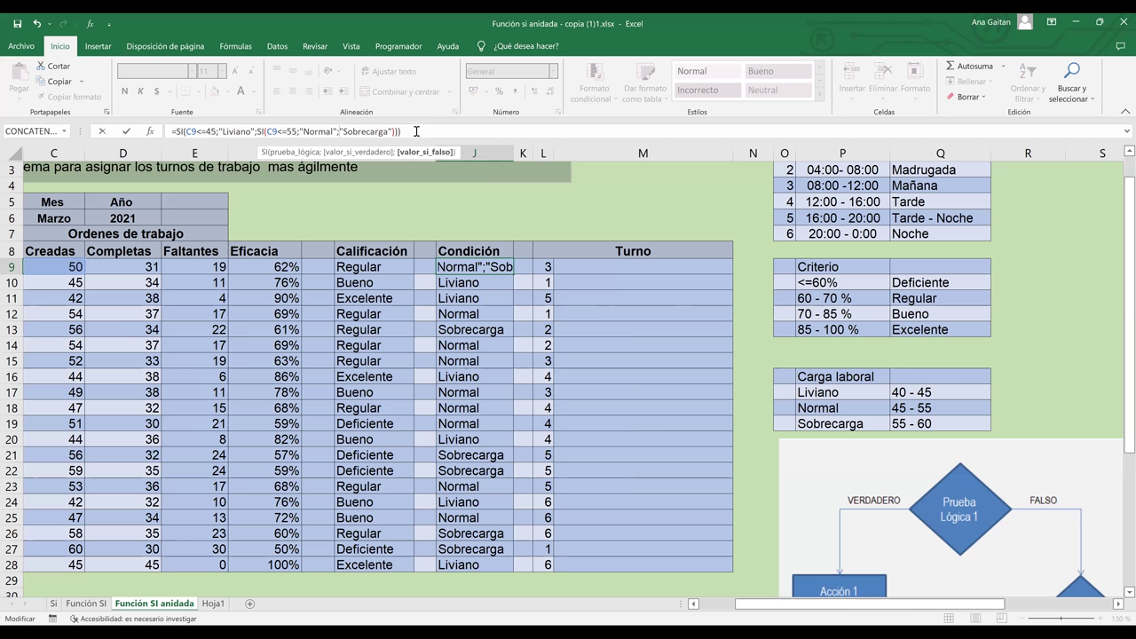
key("End")
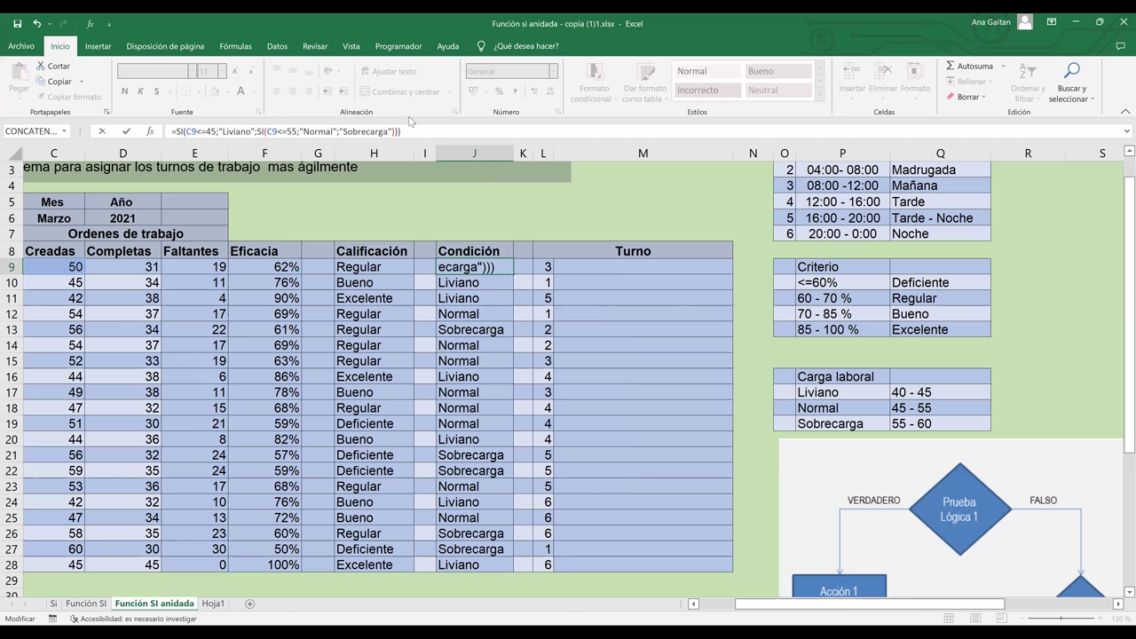
key("BackSpace")
left_click_drag(514, 272, 500, 566)
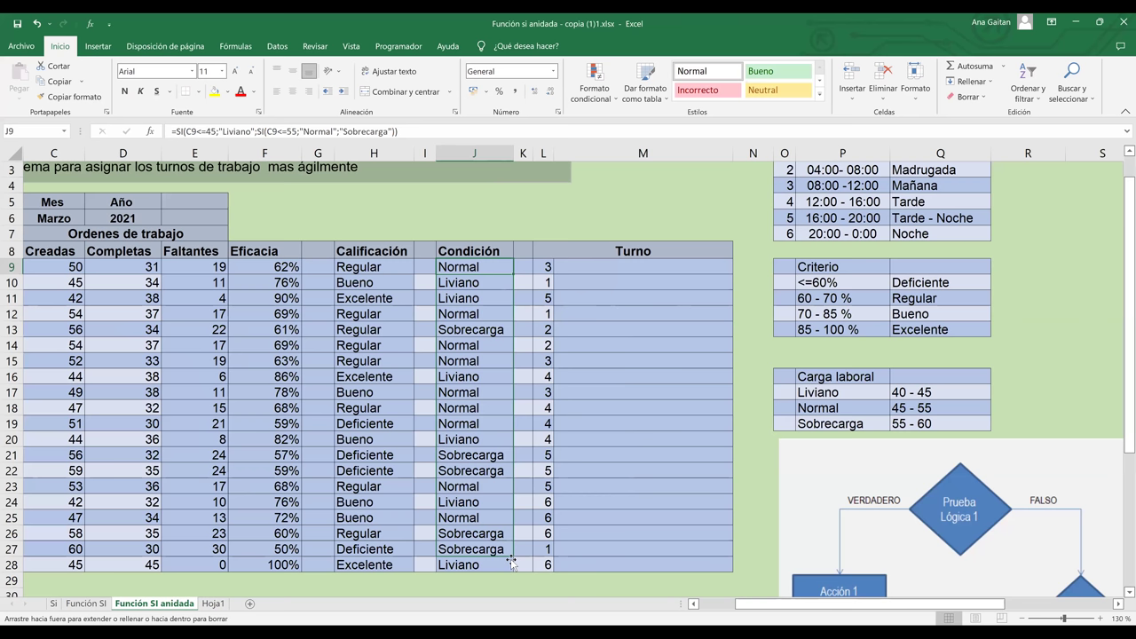
- Check the Condición results in rows 9, 10 and 27 against the Carga laboral ranges and review the simplified J9 formula
left_click(618, 499)
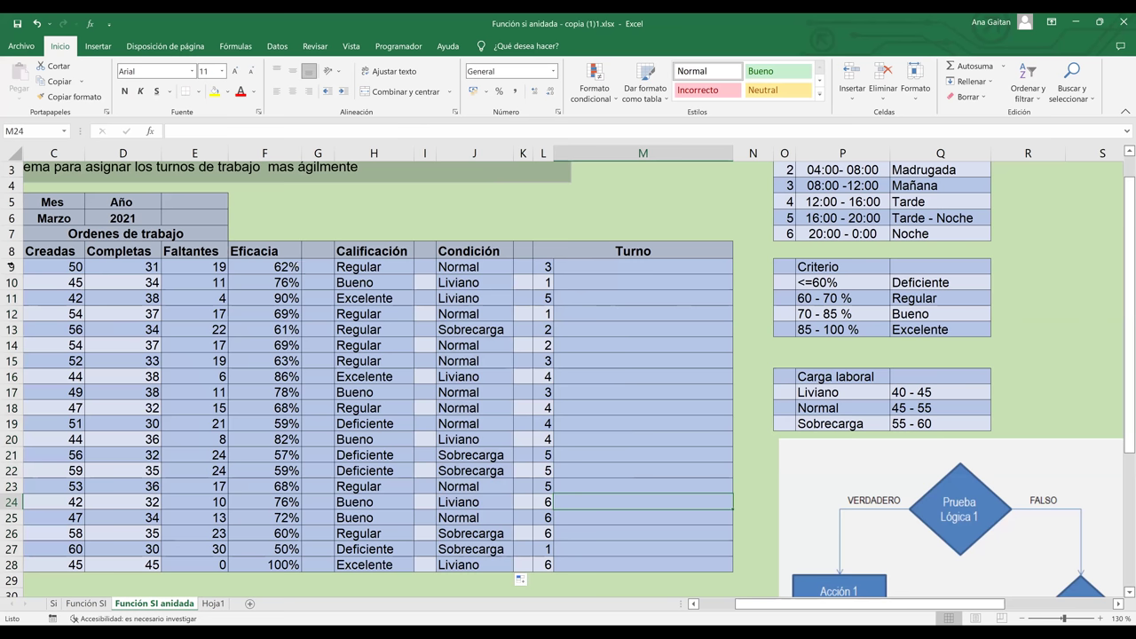
left_click(60, 263)
key("shift+space")
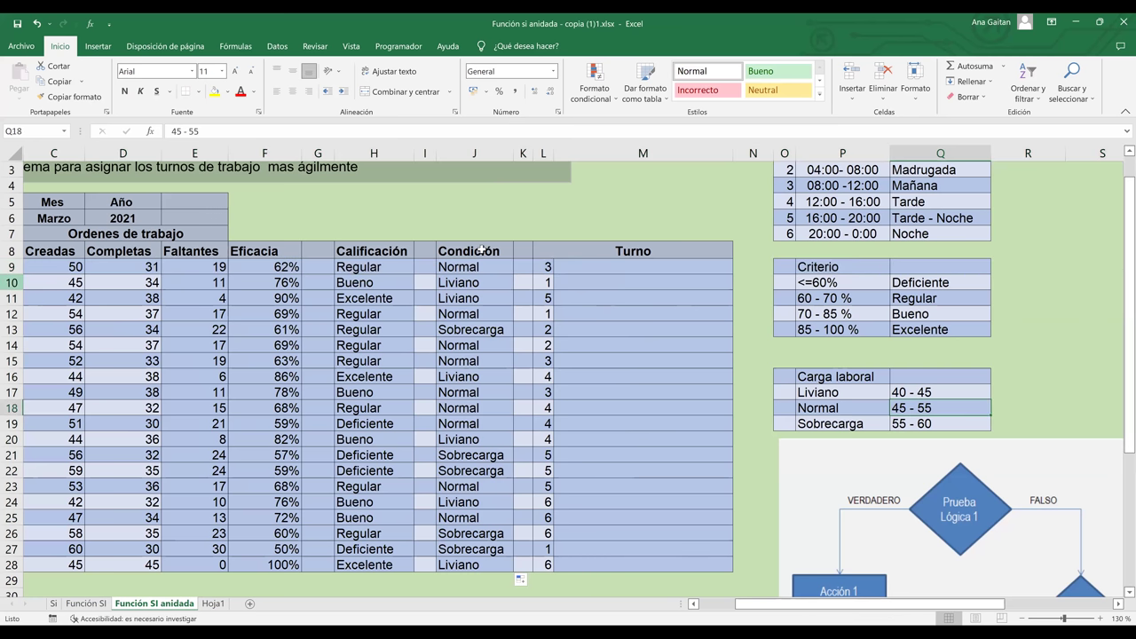
left_click(454, 284)
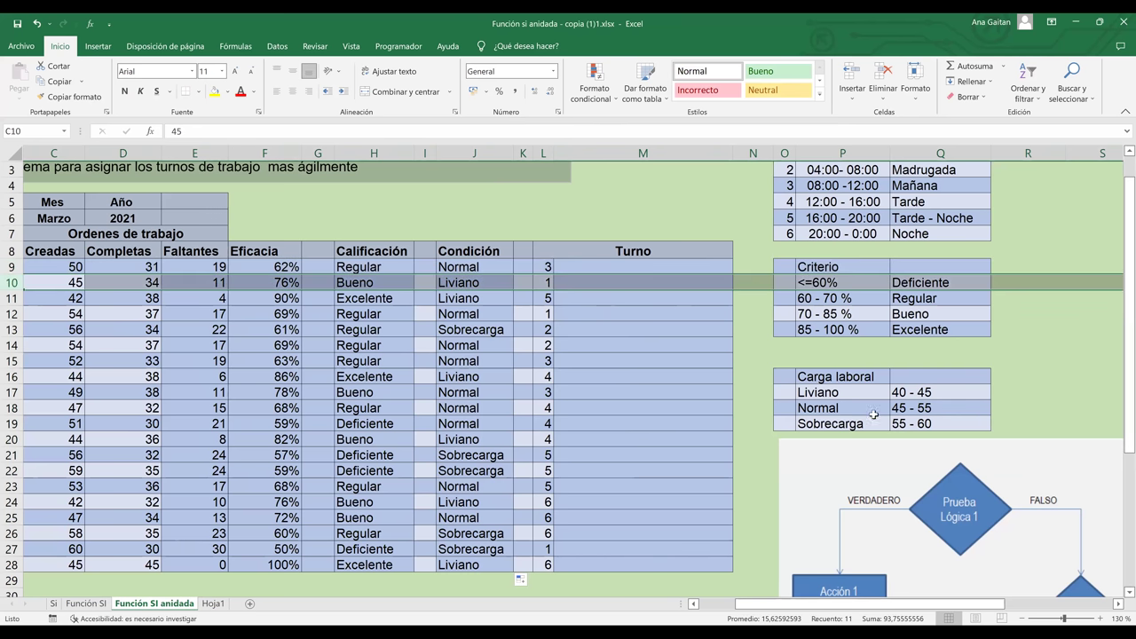
left_click(905, 392)
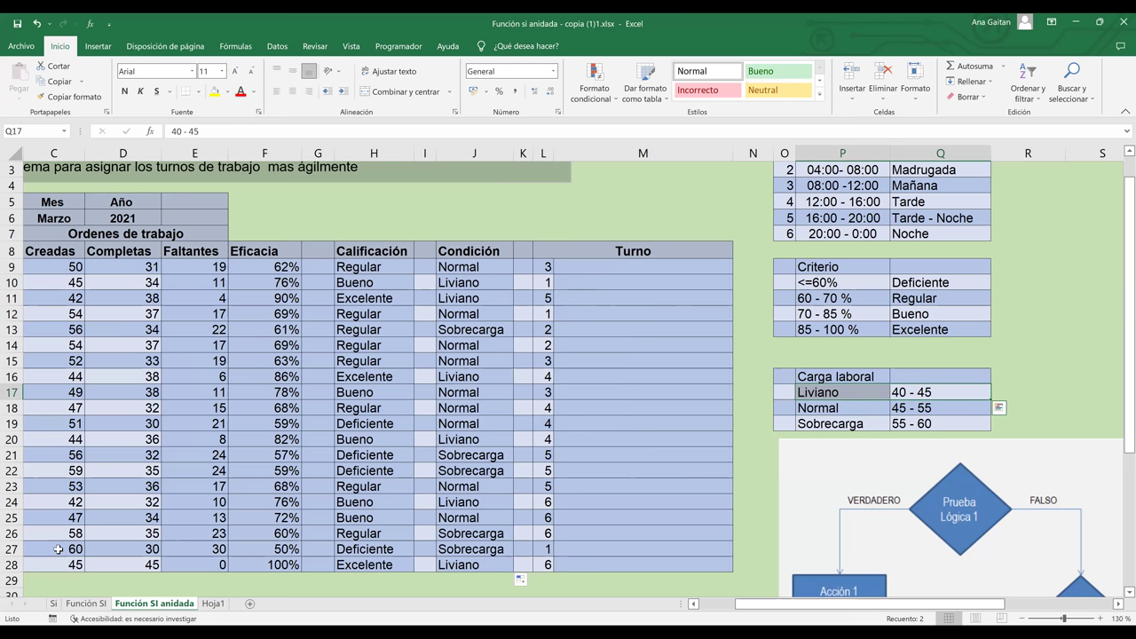
left_click(504, 550)
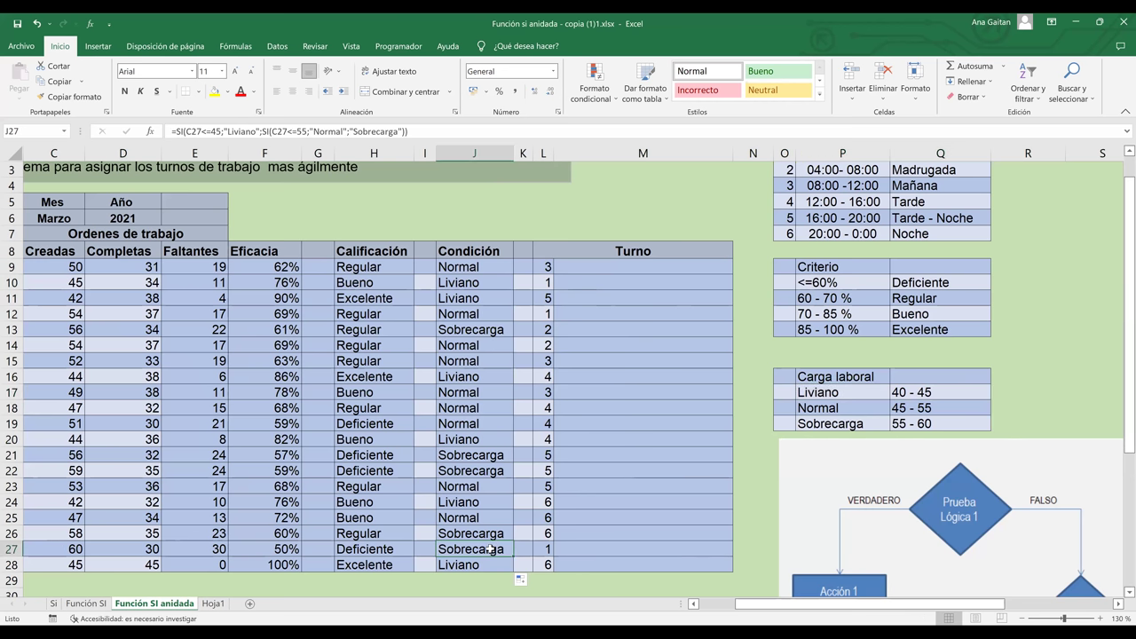
left_click(850, 425)
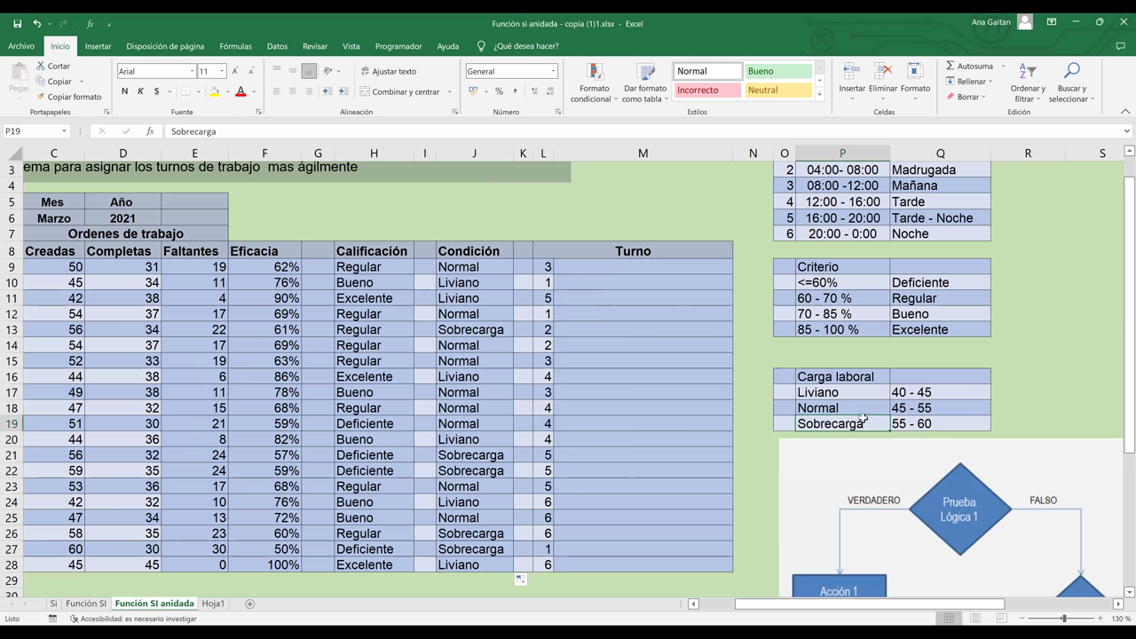
left_click(469, 271)
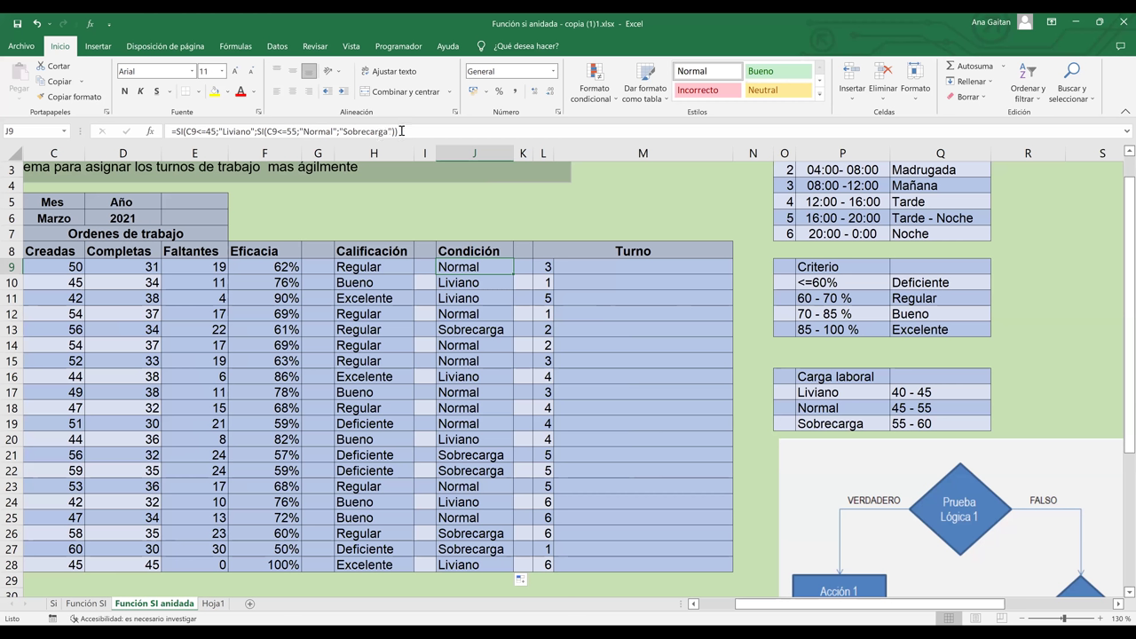
- Review the C9<=45 and C9<=55 conditions and the "Normal" and "Sobrecarga" results in the J9 formula
left_click_drag(303, 131, 335, 131)
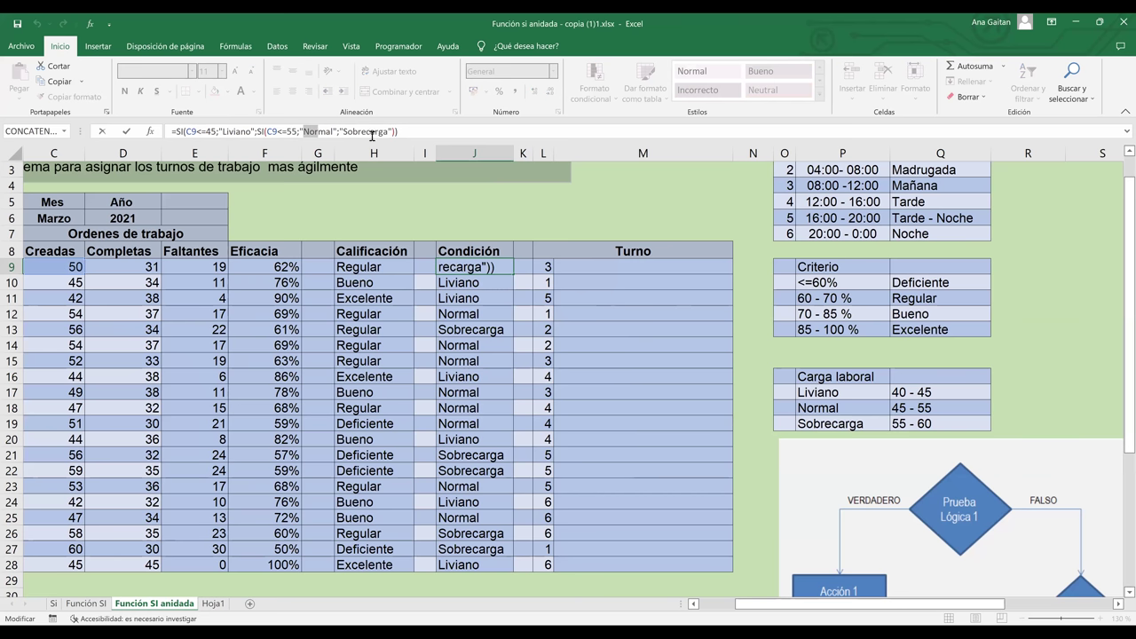
left_click(372, 131)
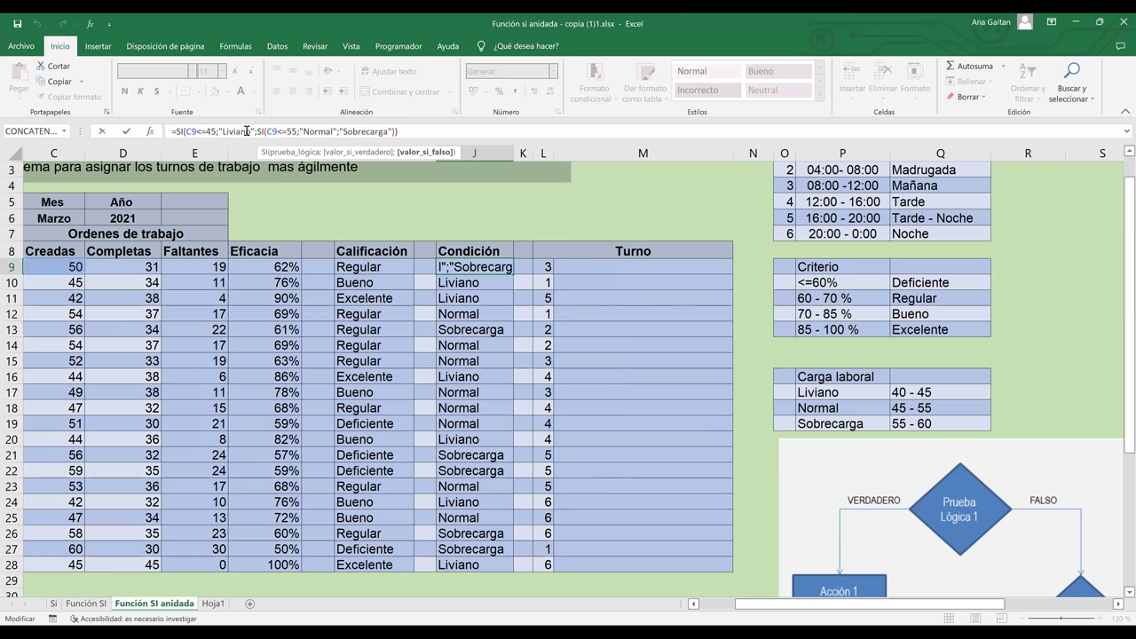
key("End")
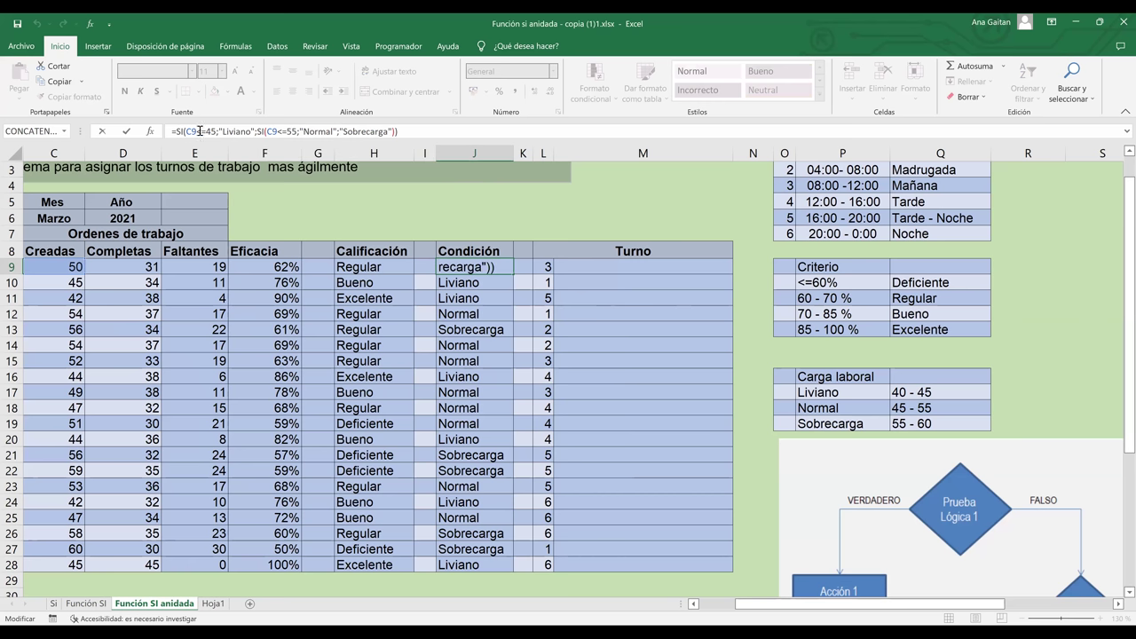
double_click(214, 132)
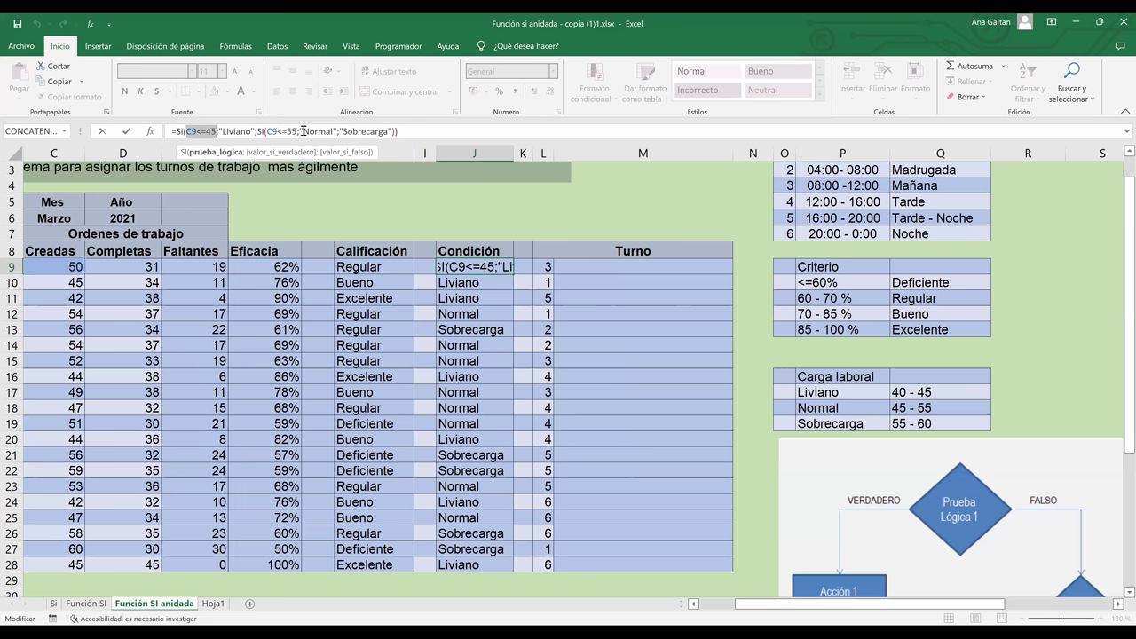
left_click_drag(277, 132, 303, 132)
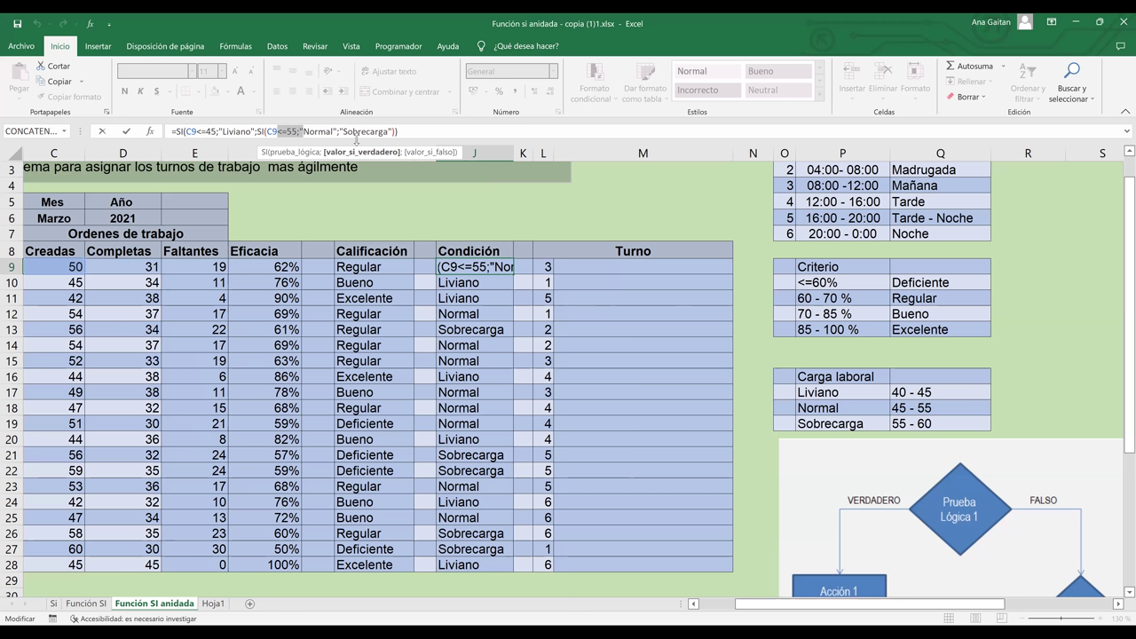
left_click(459, 349)
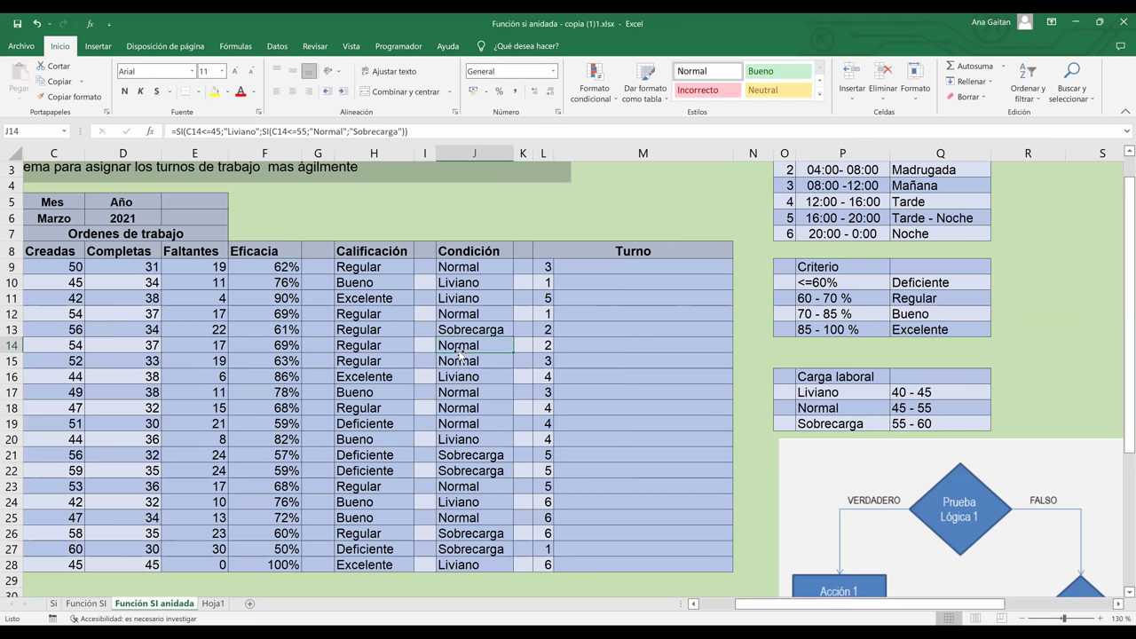
- Compare the nested SI formula of Calificación in H15 with the two-level SI formulas of Condición in J9 and J10
left_click(687, 365)
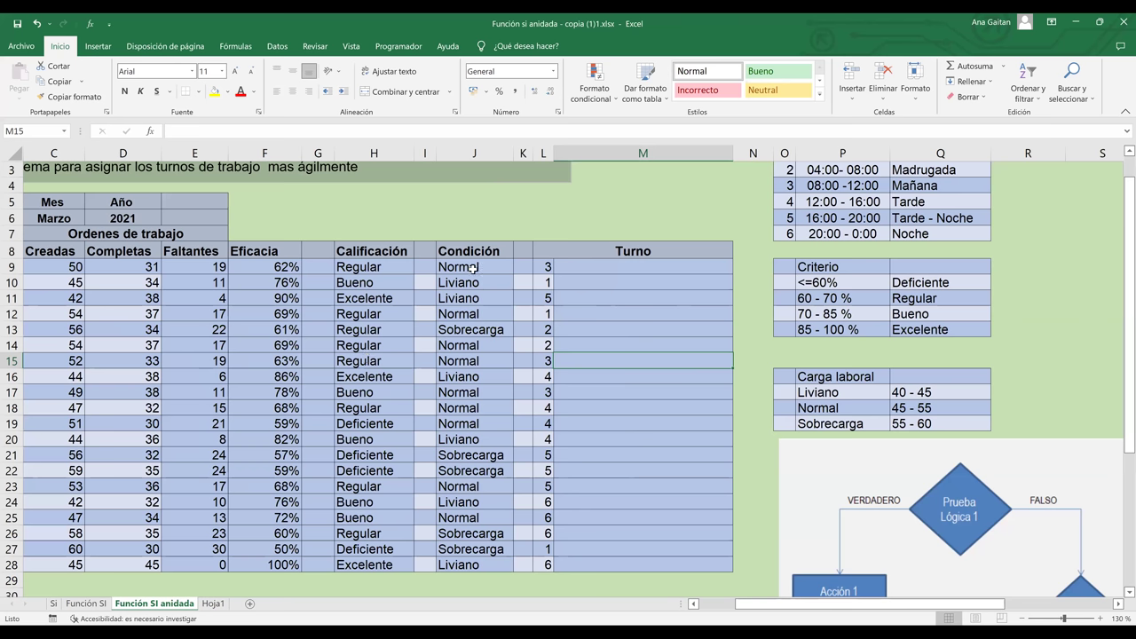
key("Left")
key("Left")
key("Left")
key("Left")
key("Left")
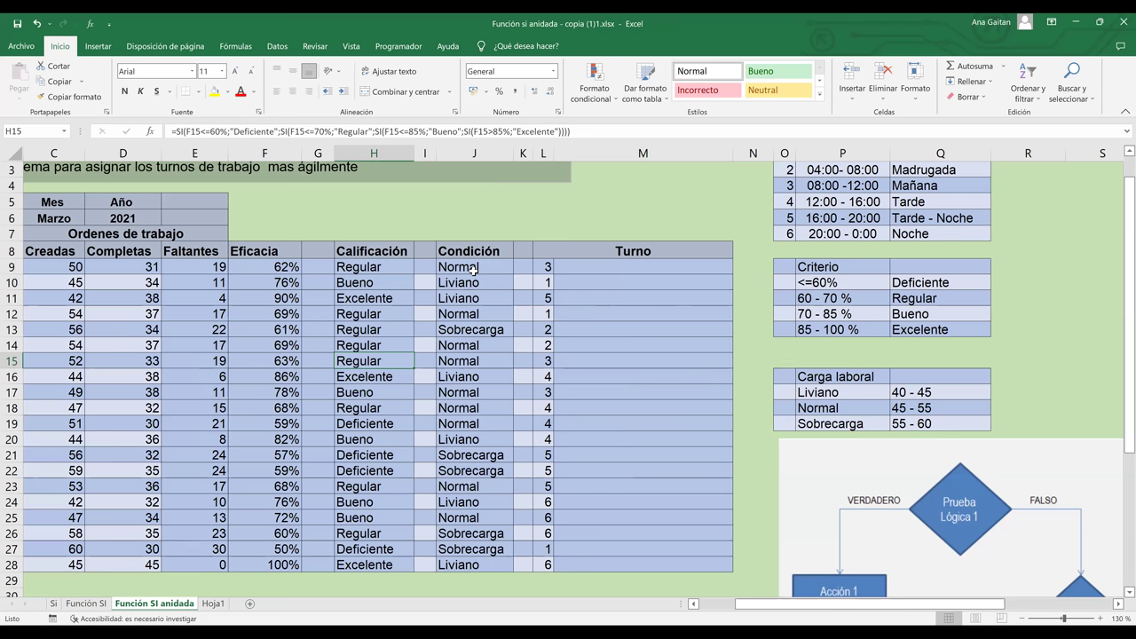
left_click(473, 269)
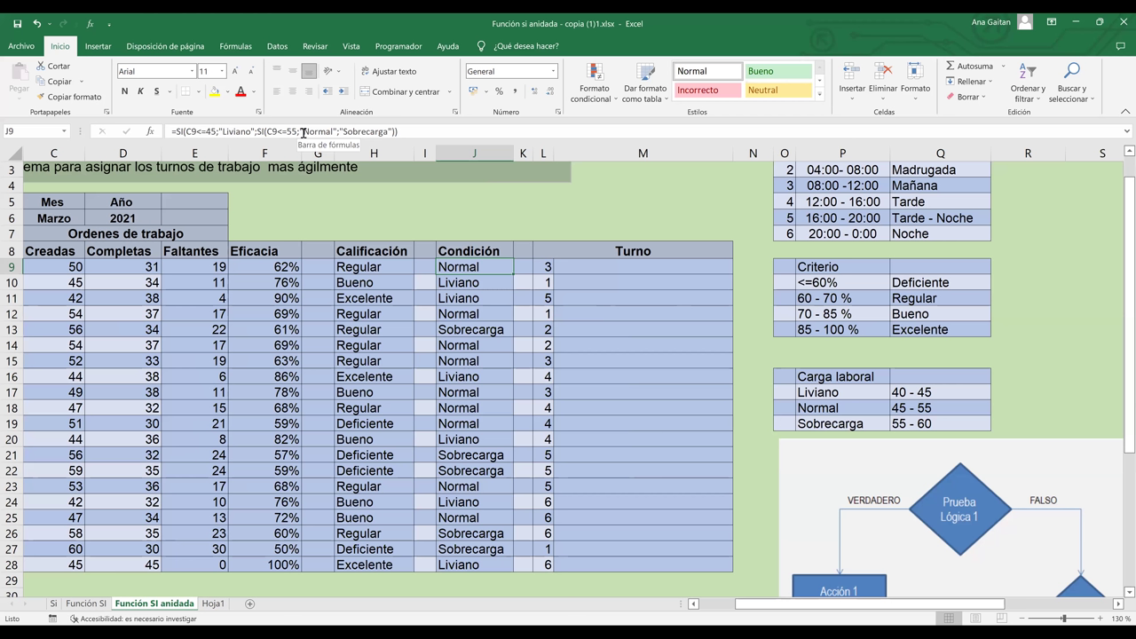
key("Down")
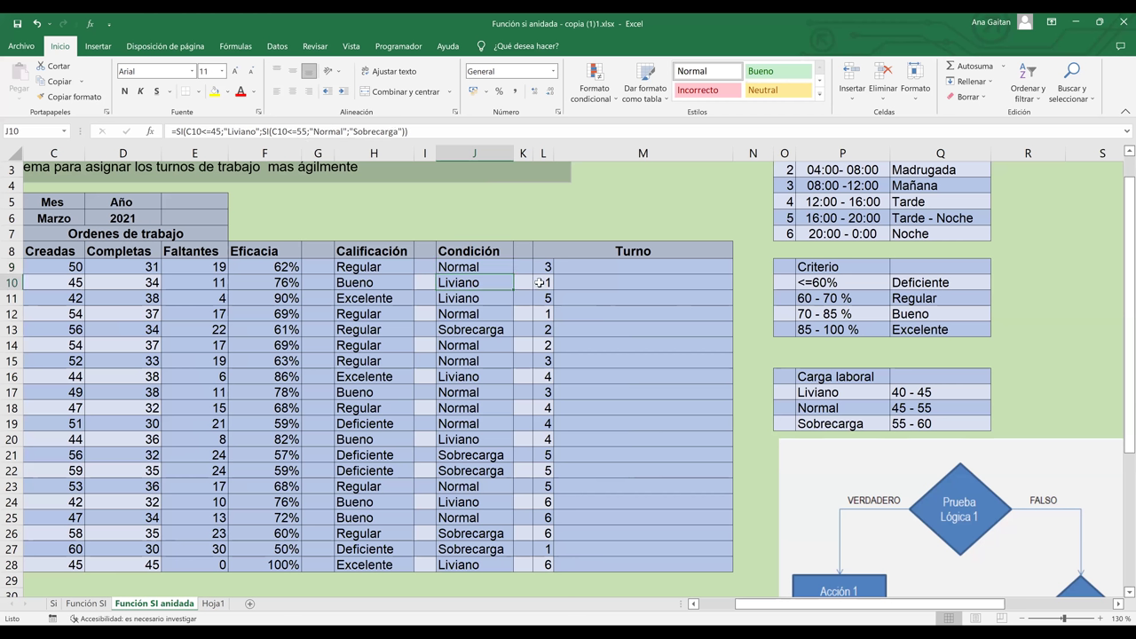
left_click(441, 133)
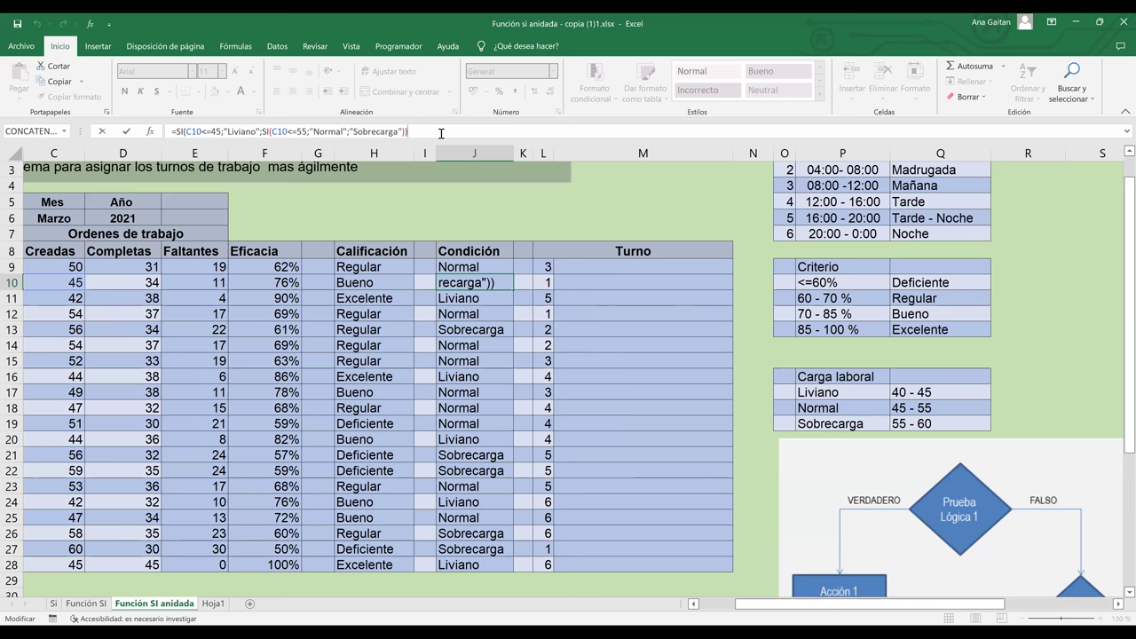
key("Return")
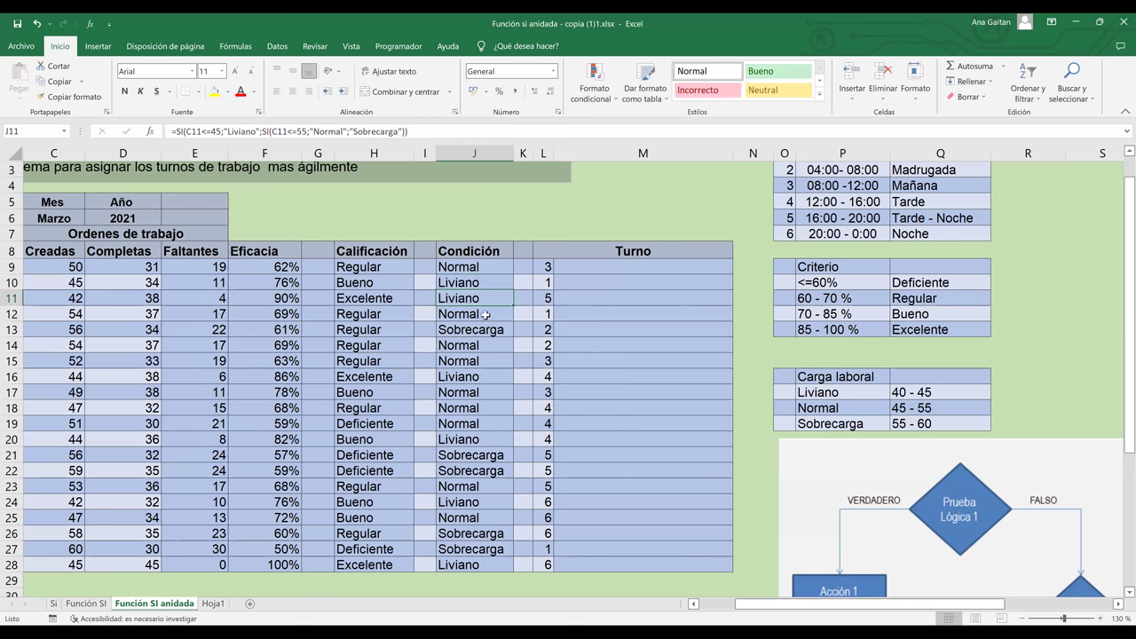
- Remove the "Sobrecarga" false value and the closing parentheses from the J14 formula, keeping everything up to the semicolon after "Normal"
left_click(476, 346)
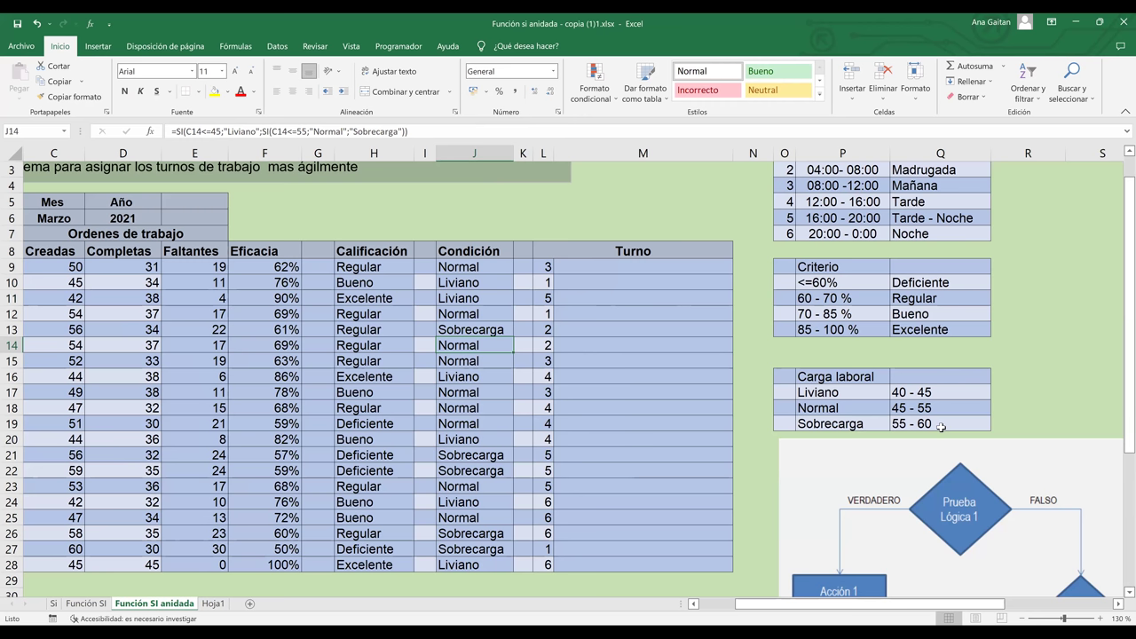
left_click(414, 134)
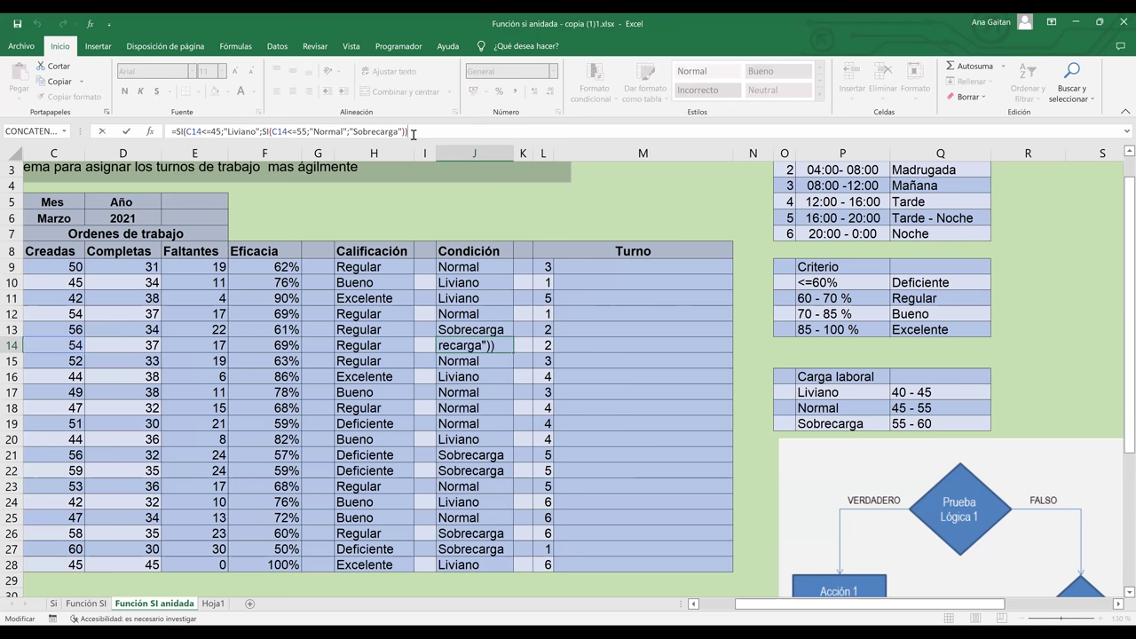
key("BackSpace")
key("BackSpace")
key("BackSpace")
key("BackSpace")
key("BackSpace")
key("BackSpace")
key("BackSpace")
key("BackSpace")
key("BackSpace")
key("BackSpace")
key("BackSpace")
key("BackSpace")
key("BackSpace")
key("BackSpace")
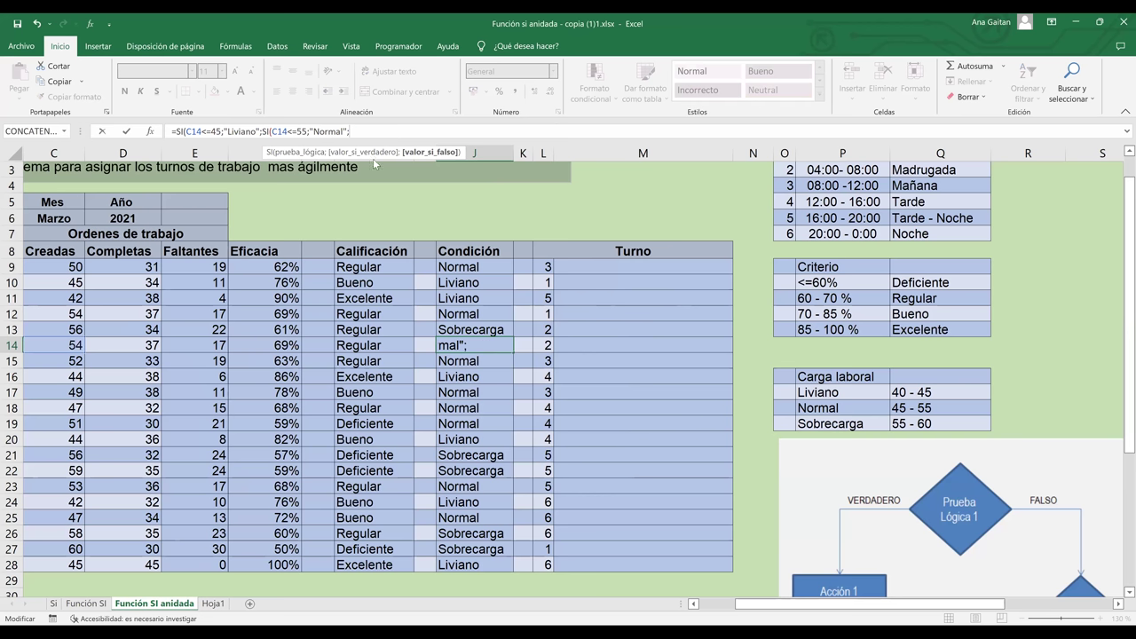
- Complete the J14 formula with a third nested SI(C14>55;"Sobre carga") as the false value and close all three functions
type("SI(")
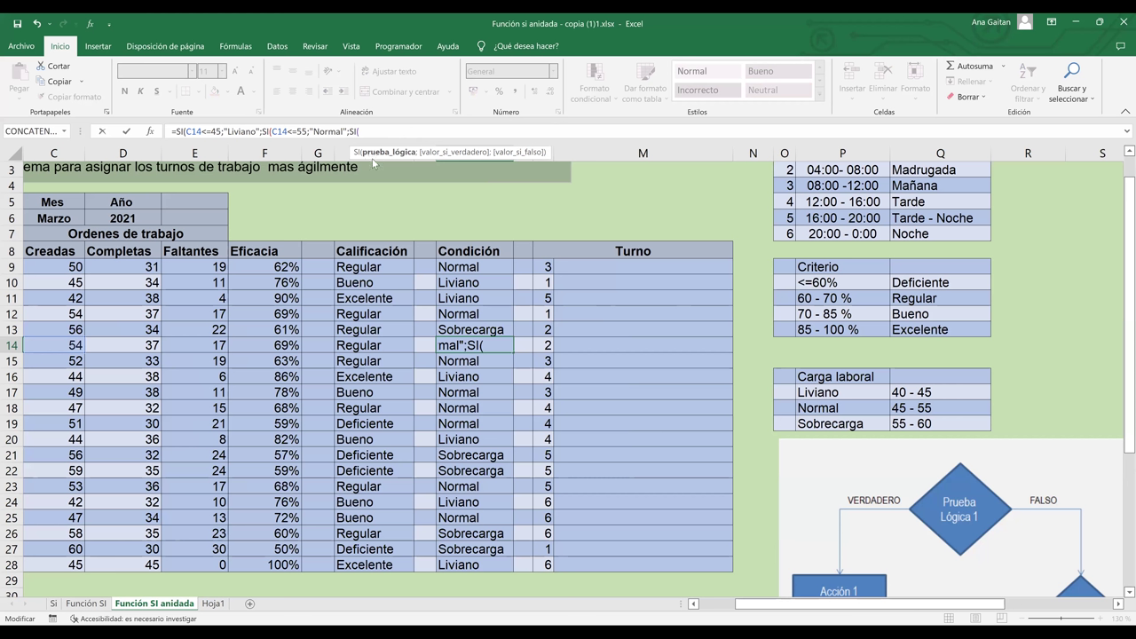
type("c14")
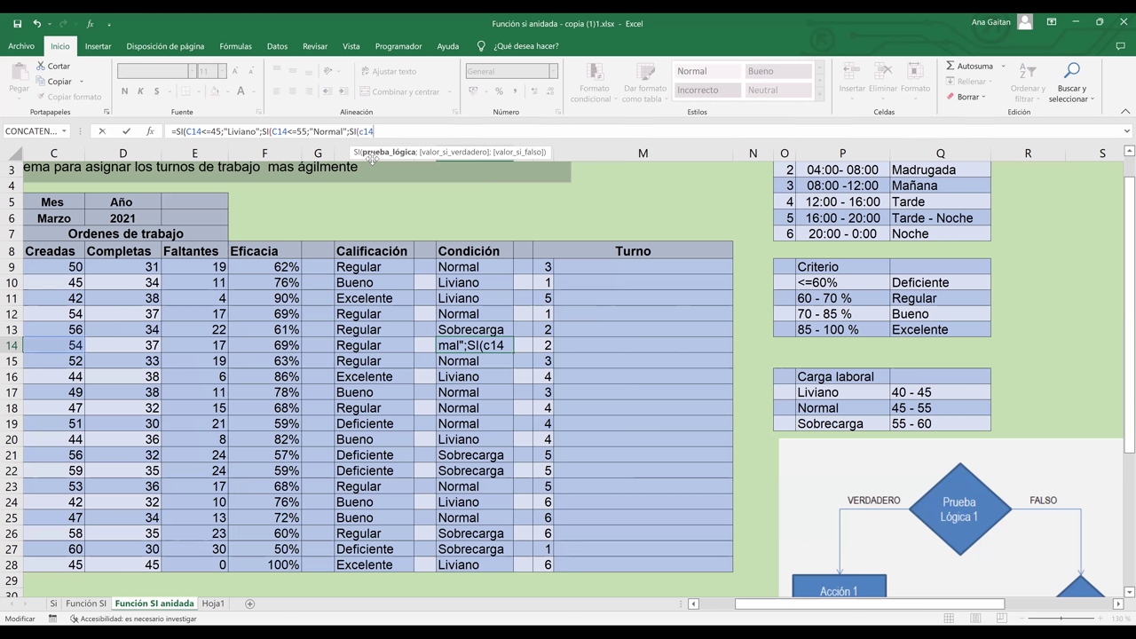
type(">55")
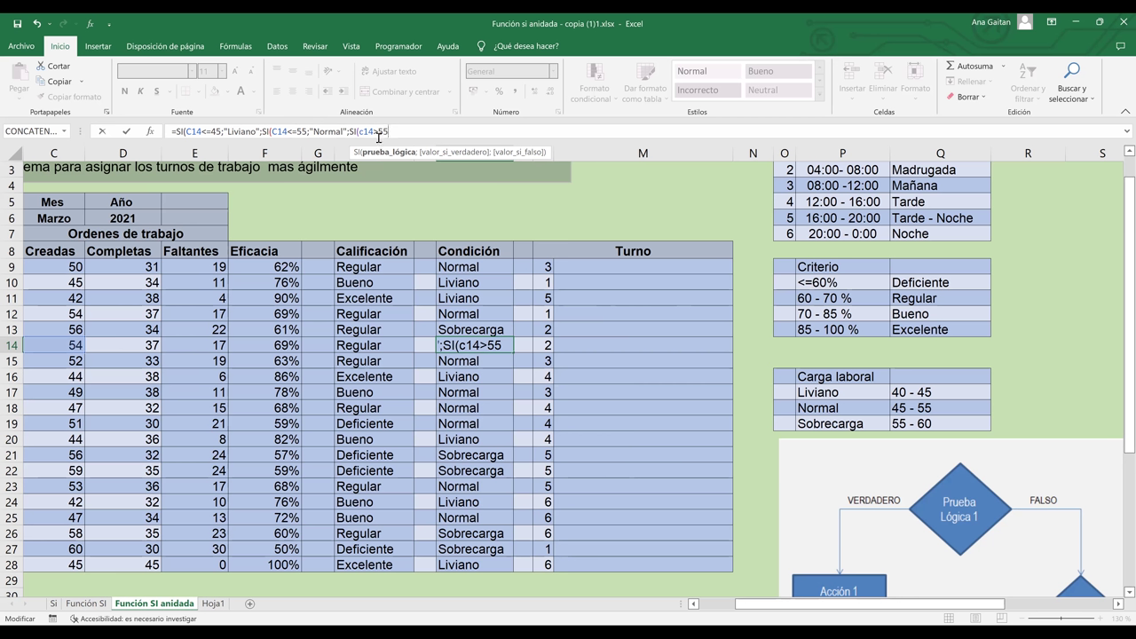
type(";\"")
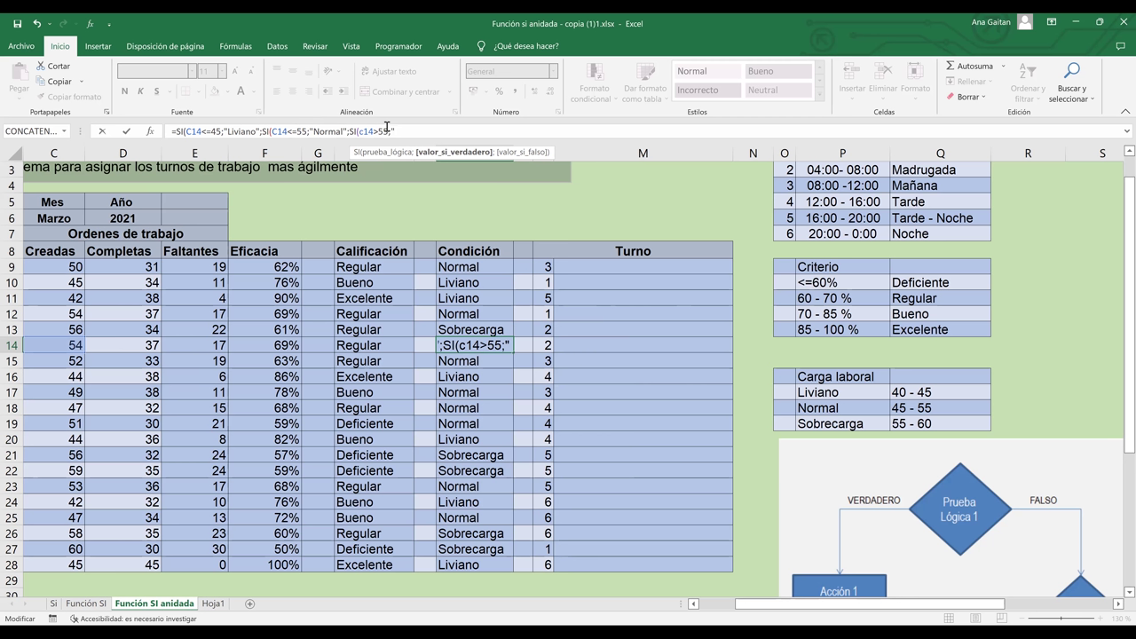
type("Sobre car")
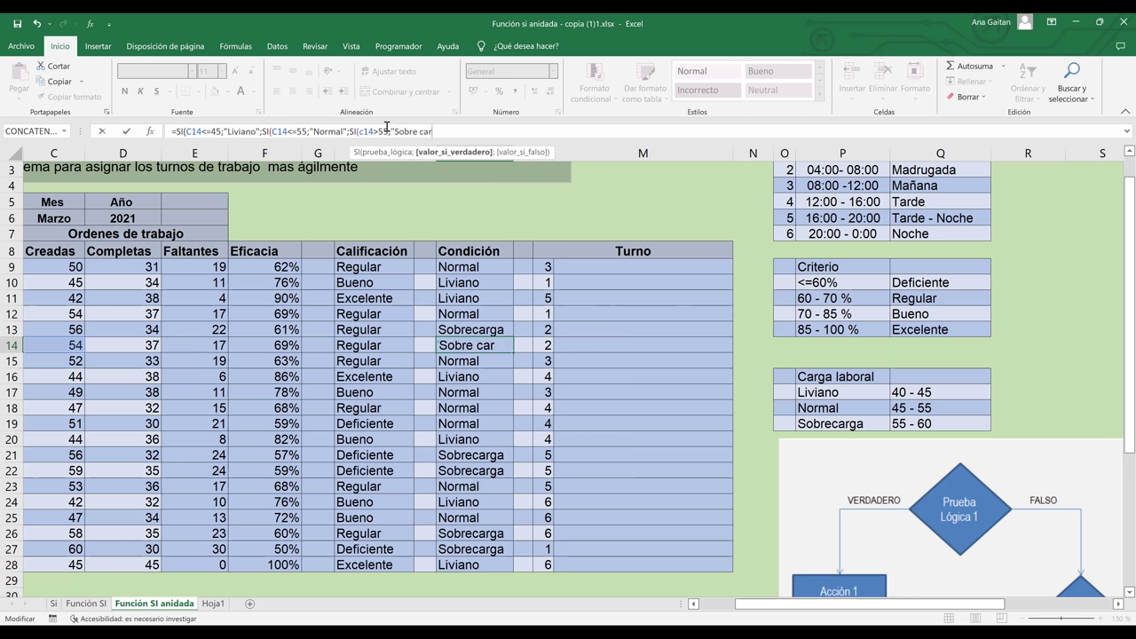
type("ga\"")
type(")))")
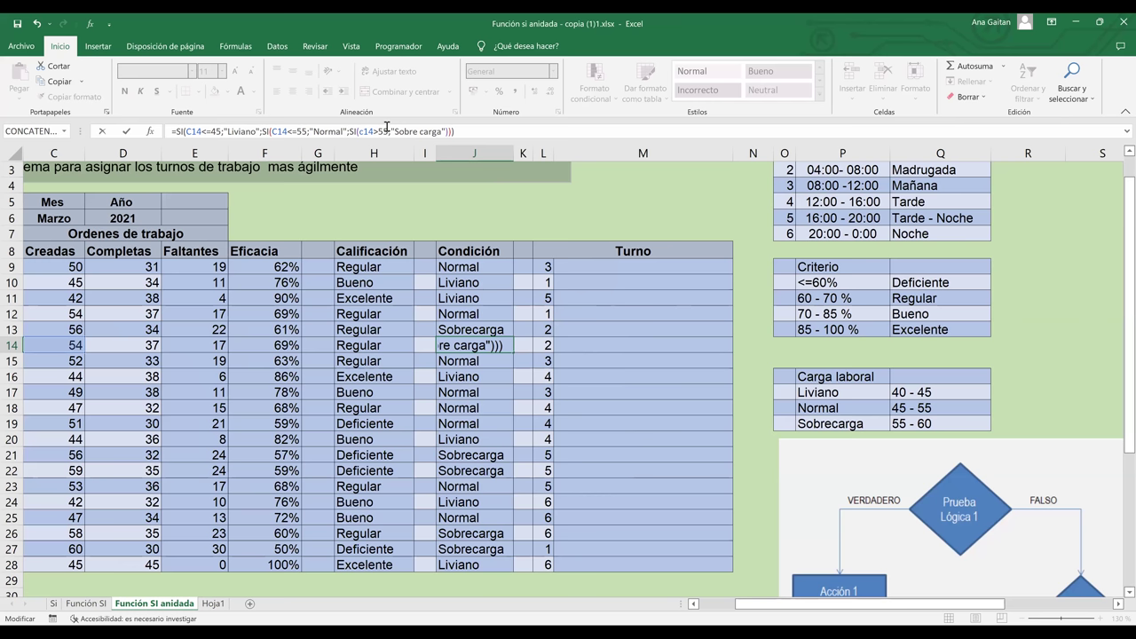
key("Return")
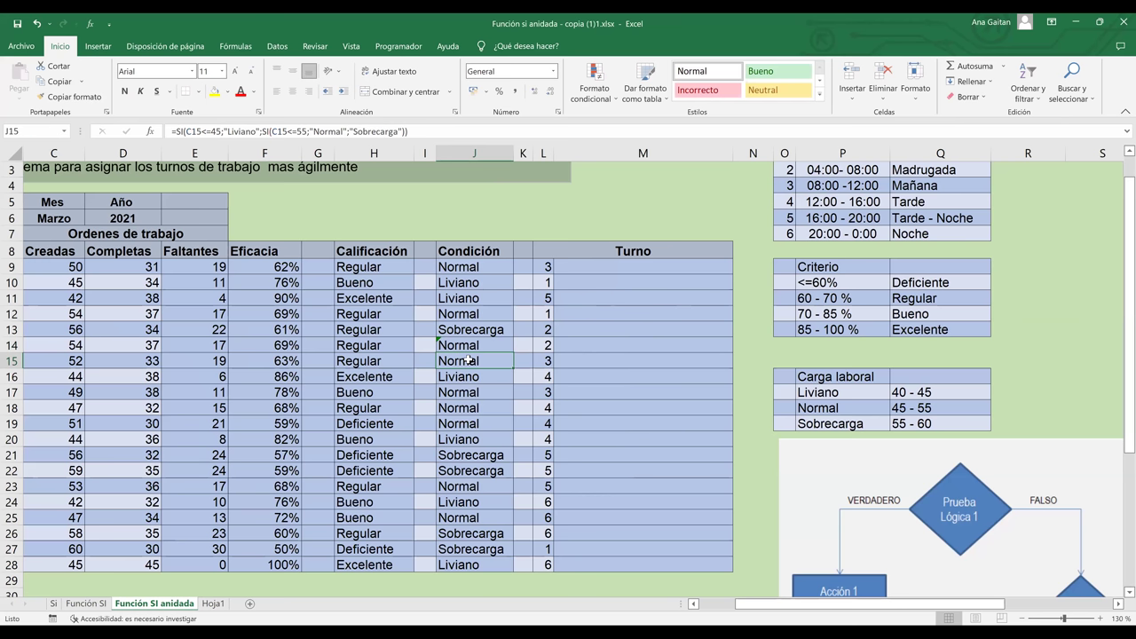
- Copy the three-level SI formula from J14 to the whole Condición column, J9 through J28
left_click(512, 351)
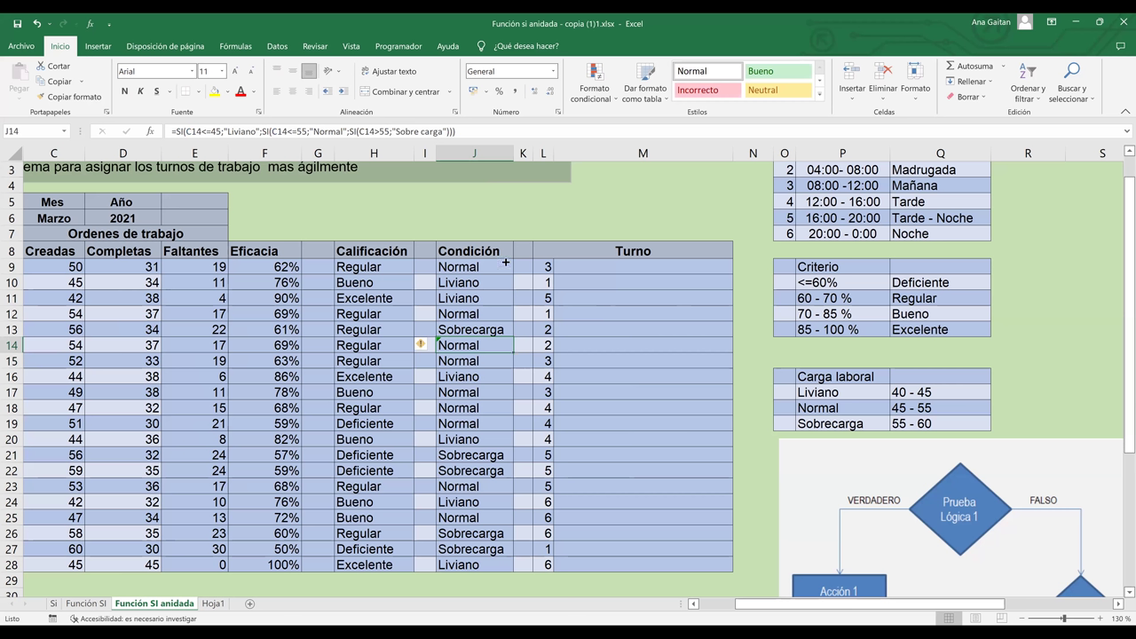
mouse_move(502, 271)
left_mouse_down()
mouse_move(505, 260)
mouse_move(498, 267)
mouse_move(517, 275)
mouse_move(508, 565)
left_mouse_up()
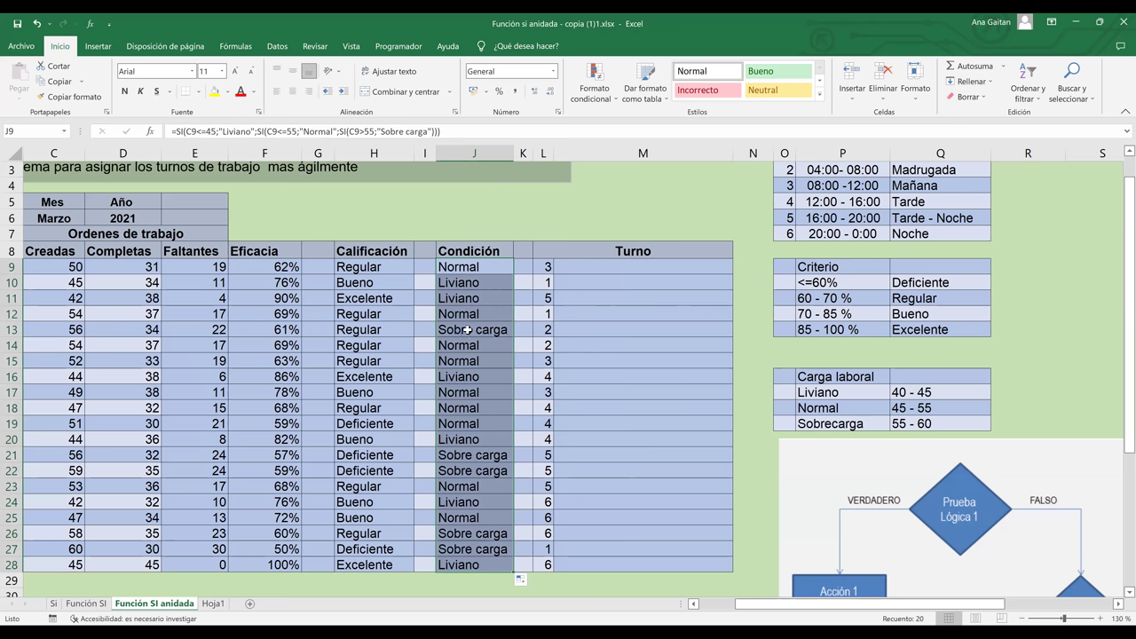
left_click(481, 268)
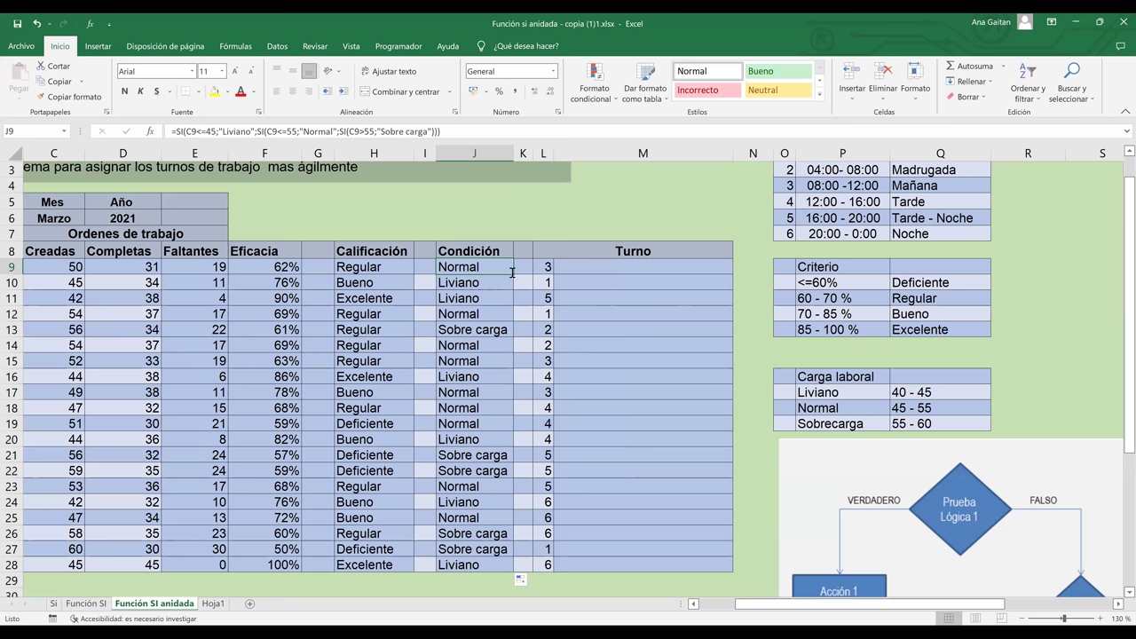
- Check the three-level SI formulas in J9, J10 and J27 against the created orders and the Carga laboral ranges
double_click(512, 273)
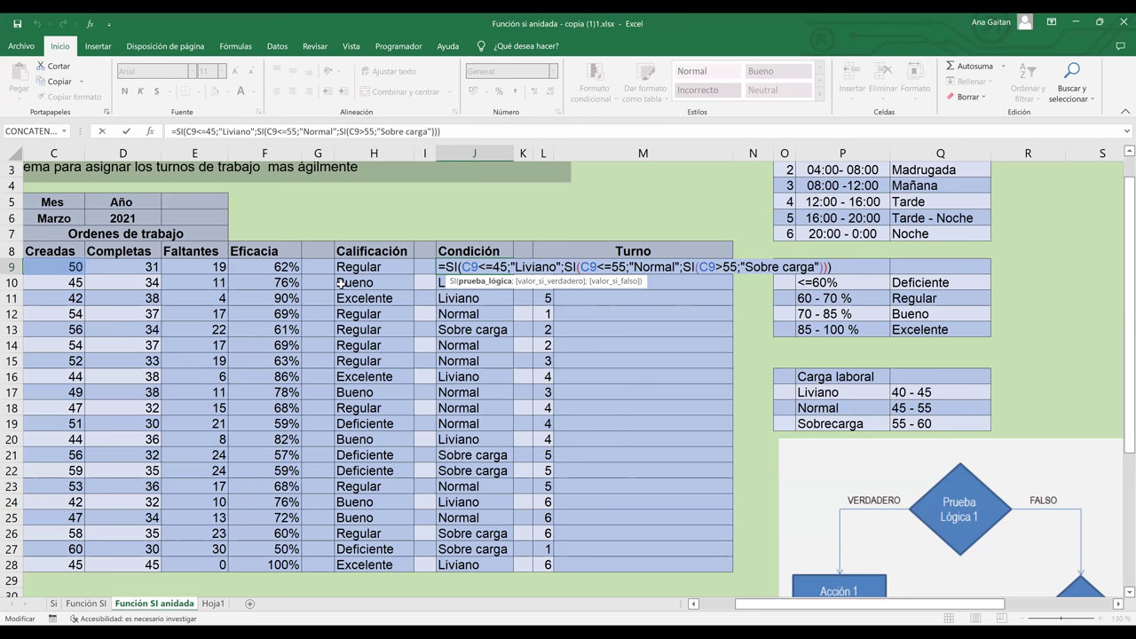
key("Return")
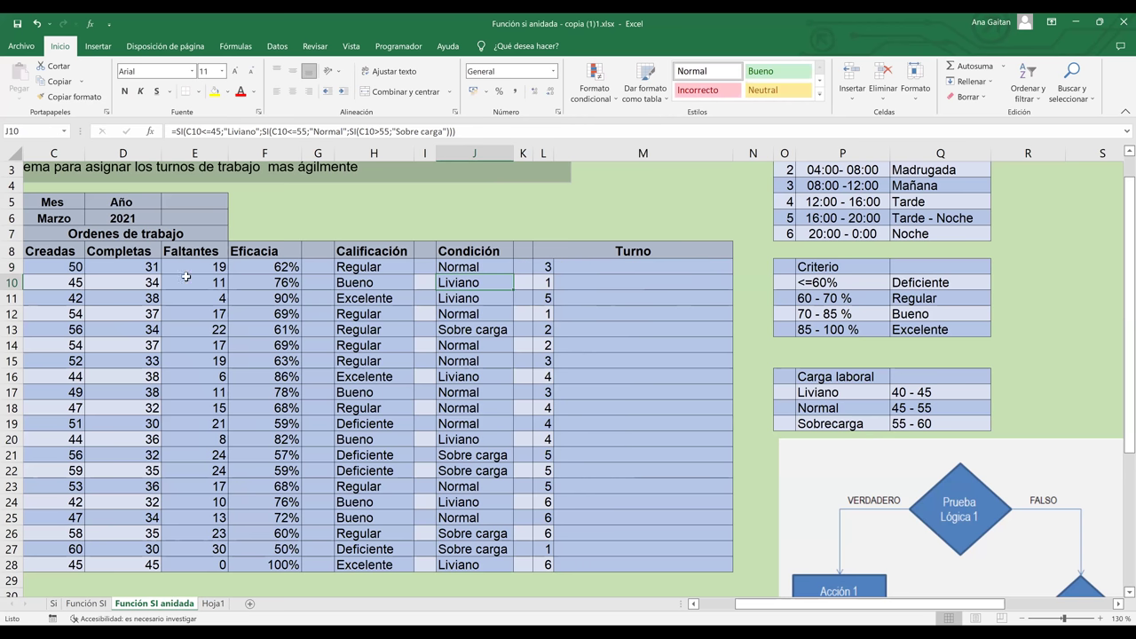
left_click(11, 265)
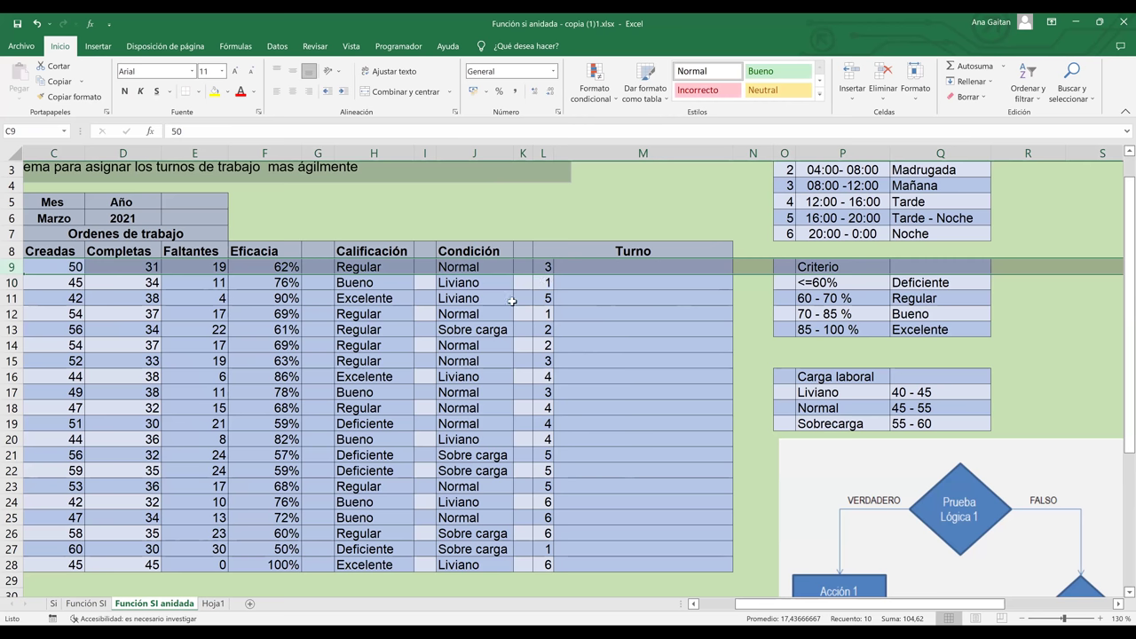
left_click(472, 282)
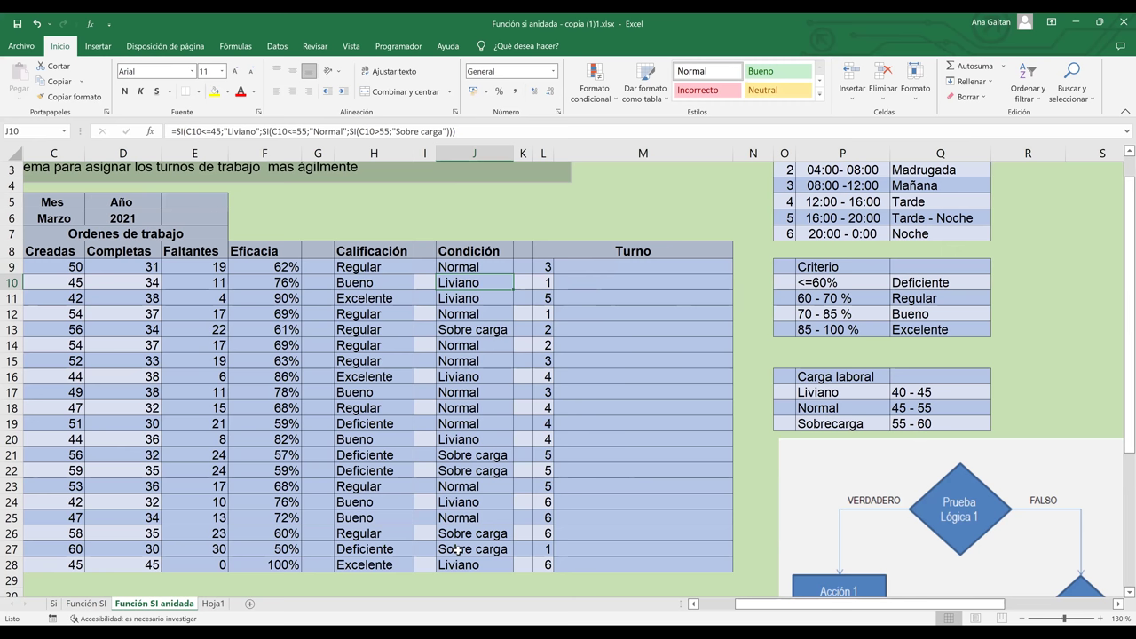
key("ctrl+Down")
key("Up")
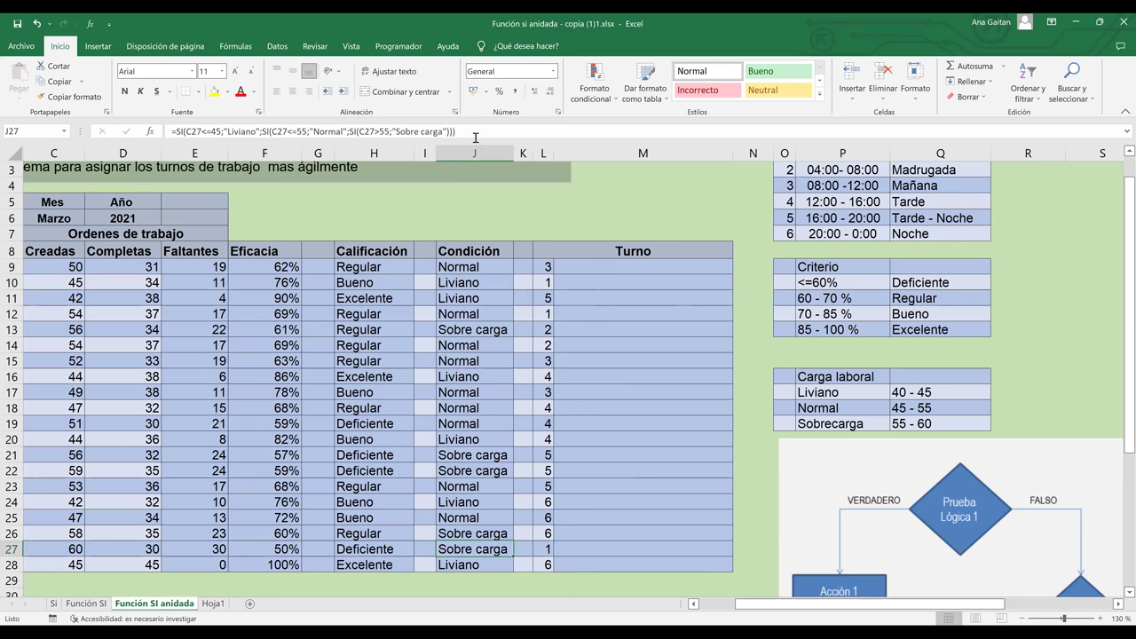
left_click(475, 135)
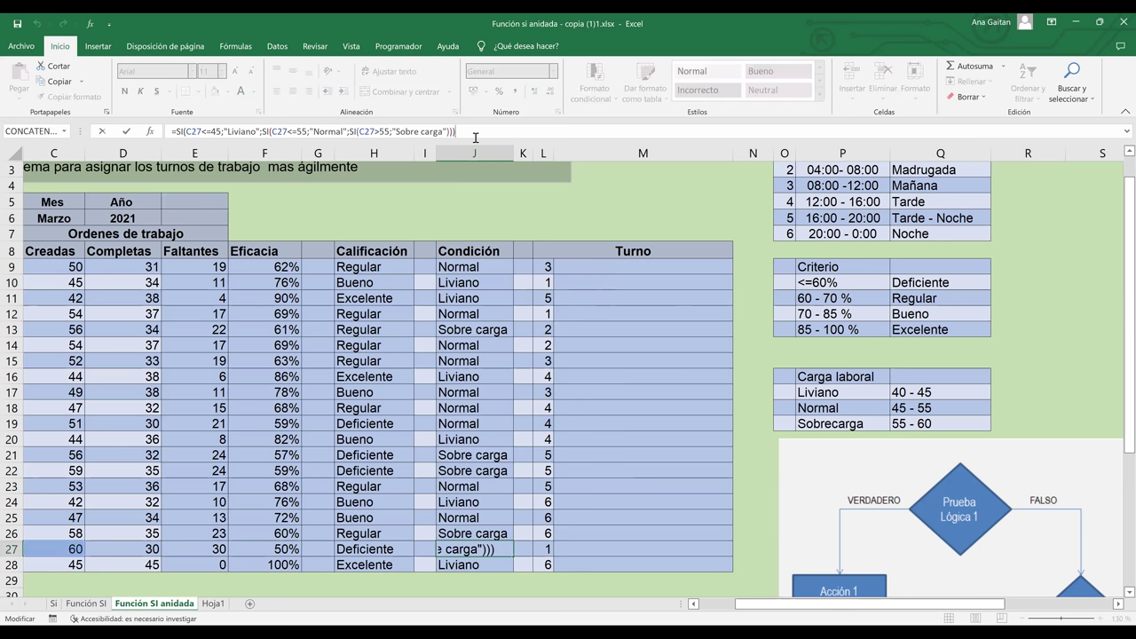
left_click(638, 309)
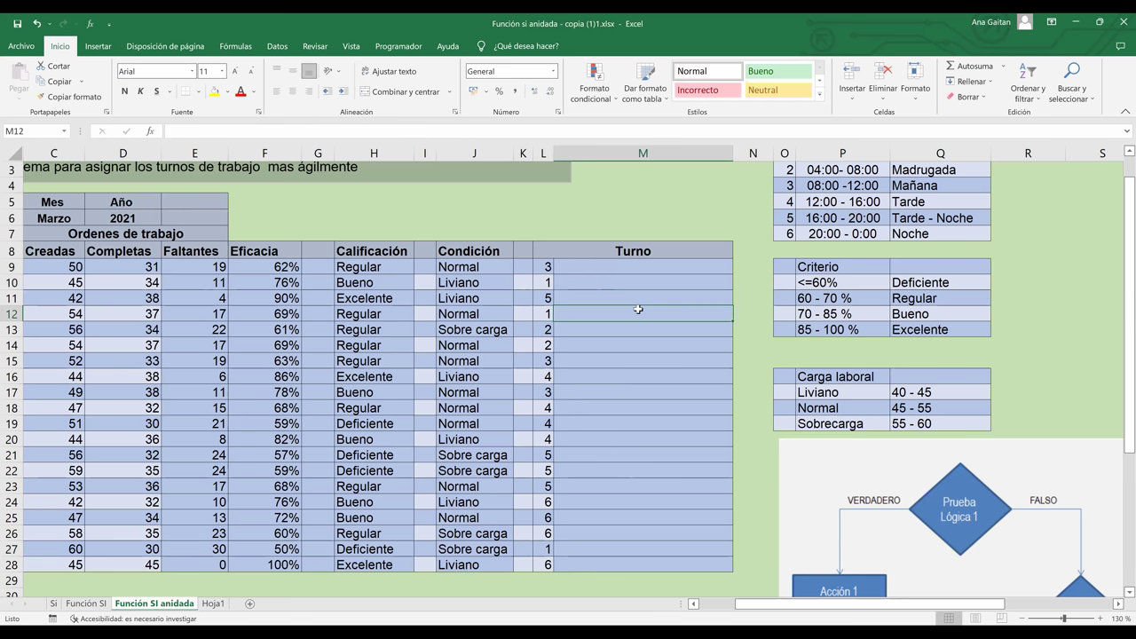
- Undo the Condición column fills and the J14 edit to restore the two-level formula with "Sobrecarga" as the false value
key("ctrl+z")
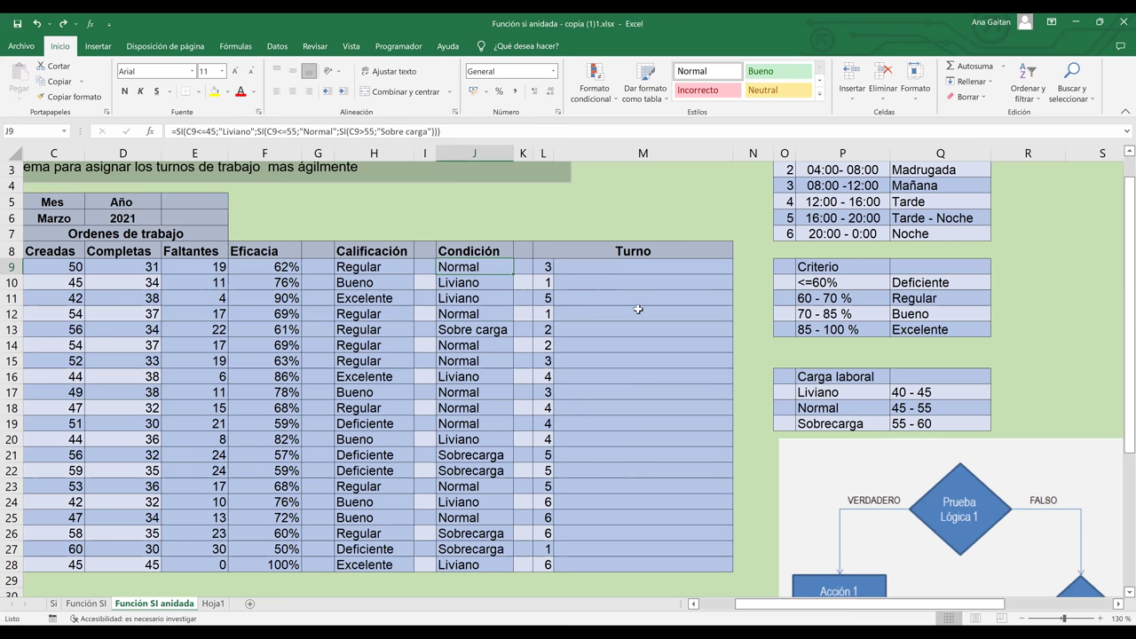
key("ctrl+z")
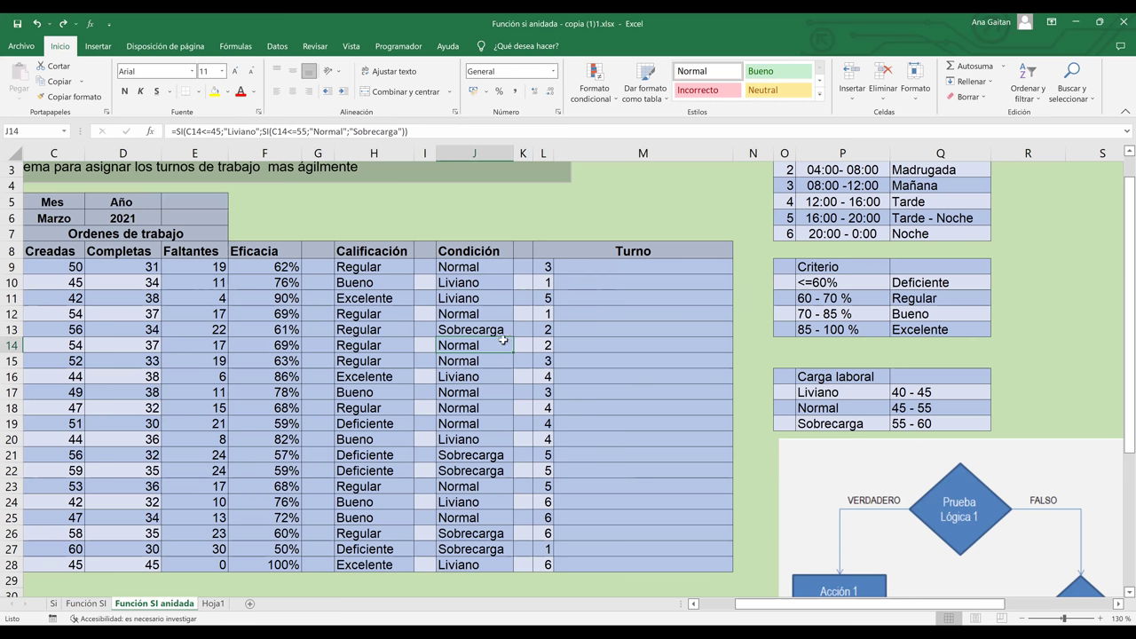
left_click(621, 328)
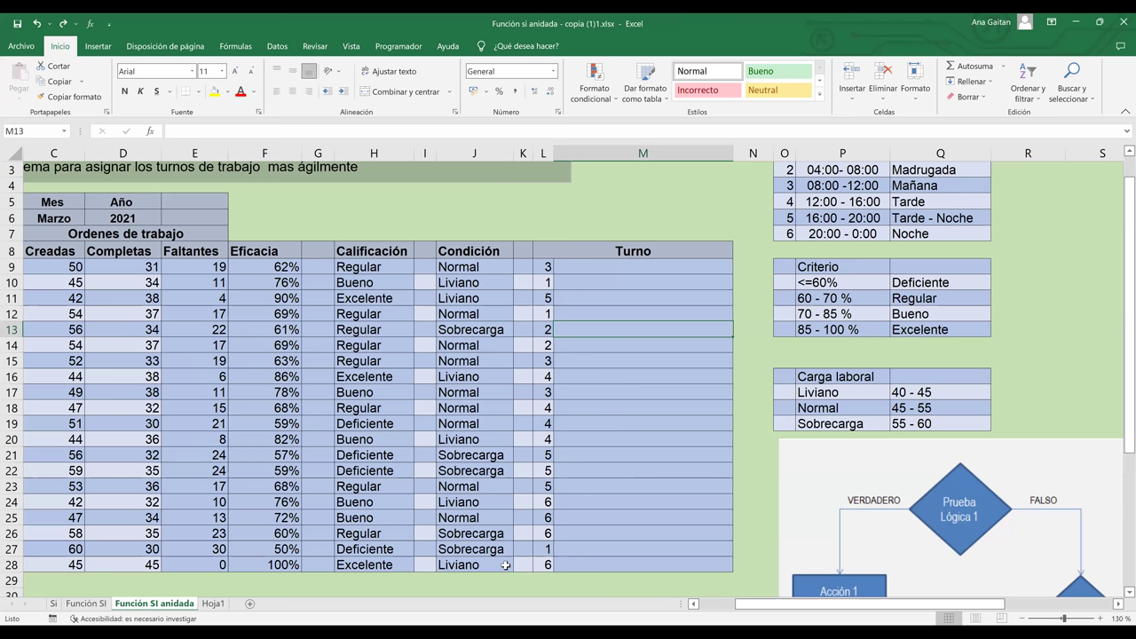
- Copy the two-level SI formula from J9 down the Condición column through J28
left_click_drag(474, 266, 505, 565)
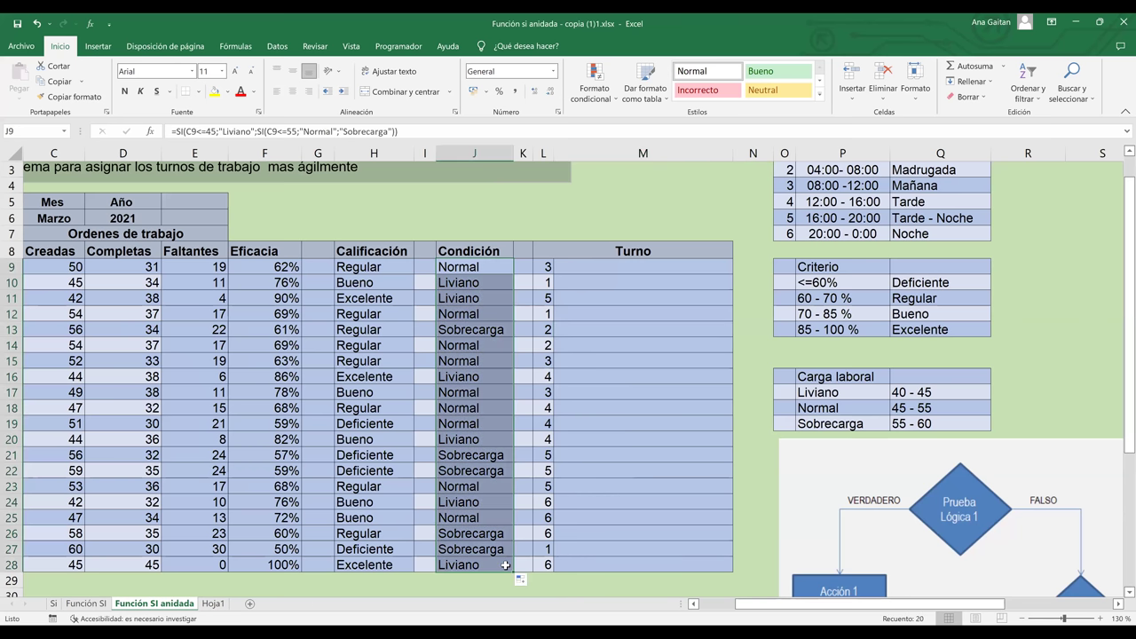
left_click(636, 500)
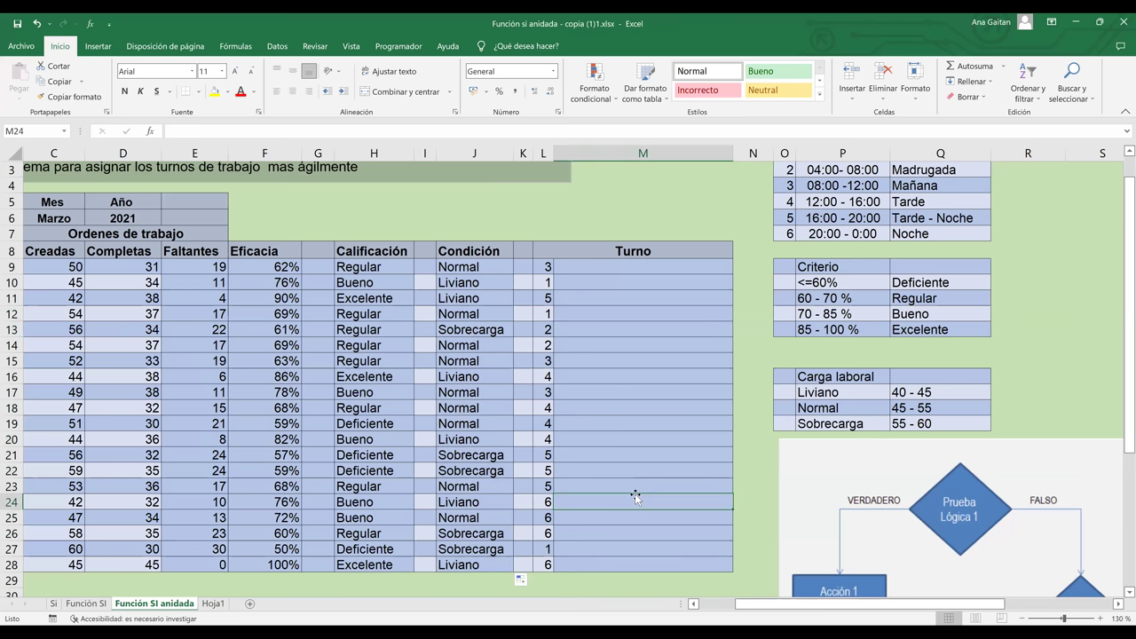
- Compare the shift code in L9 with the codes and shift names in the Turnos de trabajo table
left_click(610, 263)
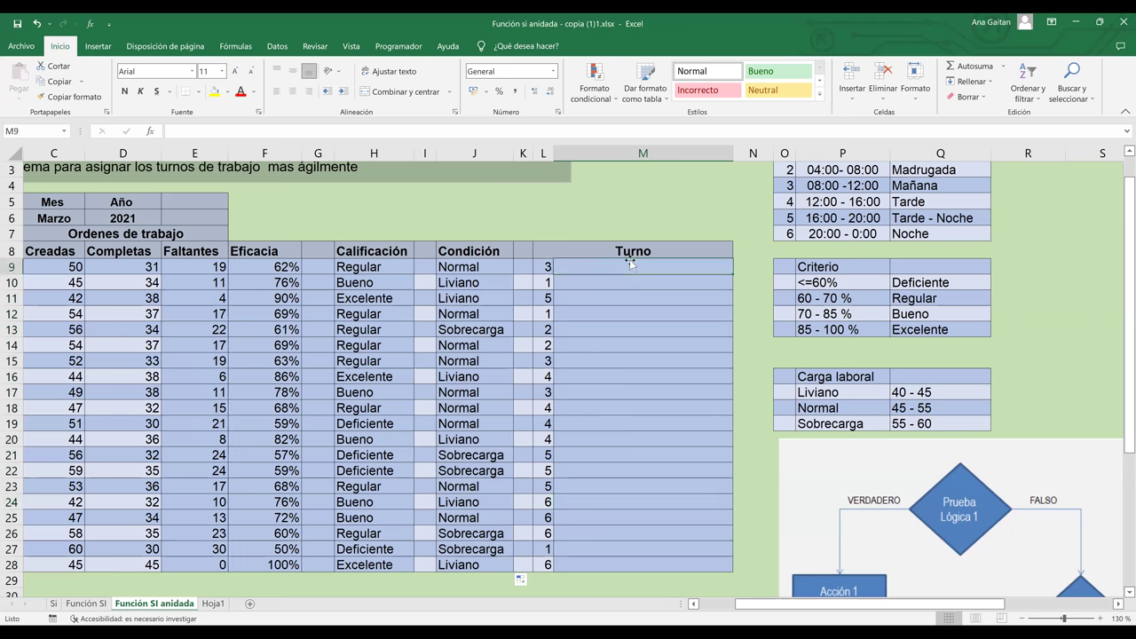
left_click(543, 267)
left_click_drag(1121, 225, 1119, 178)
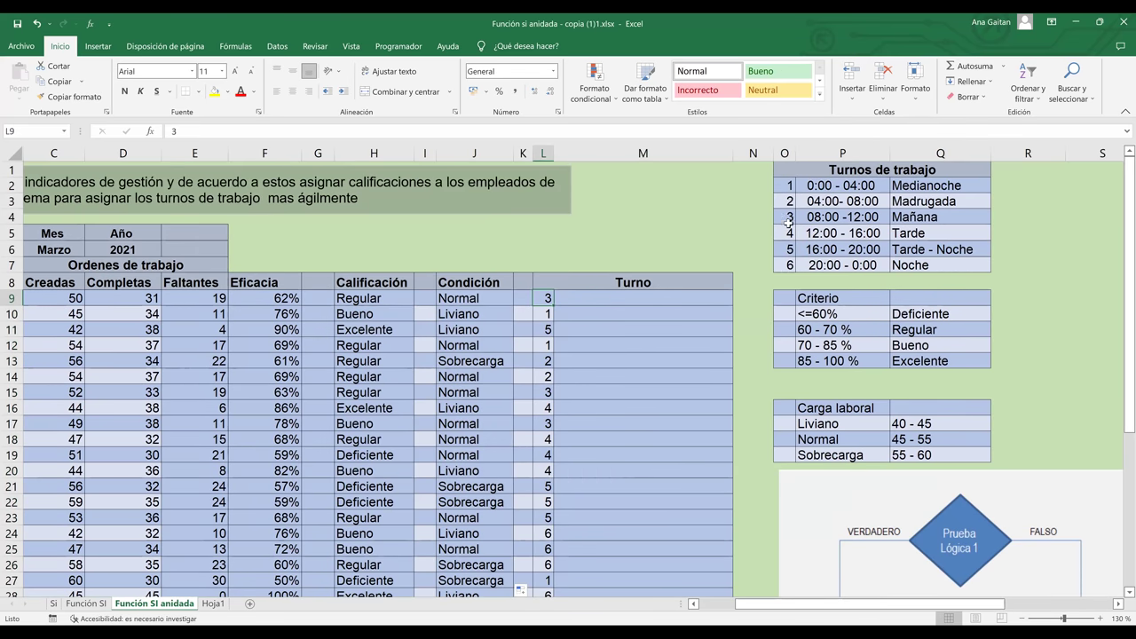
left_click(954, 220)
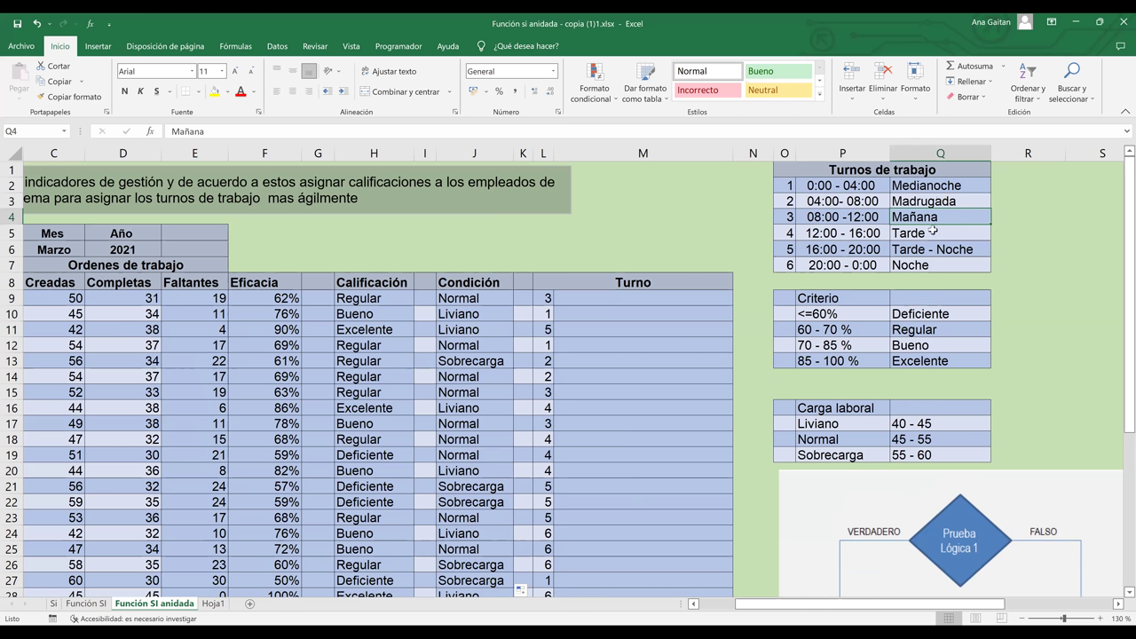
left_click(924, 265)
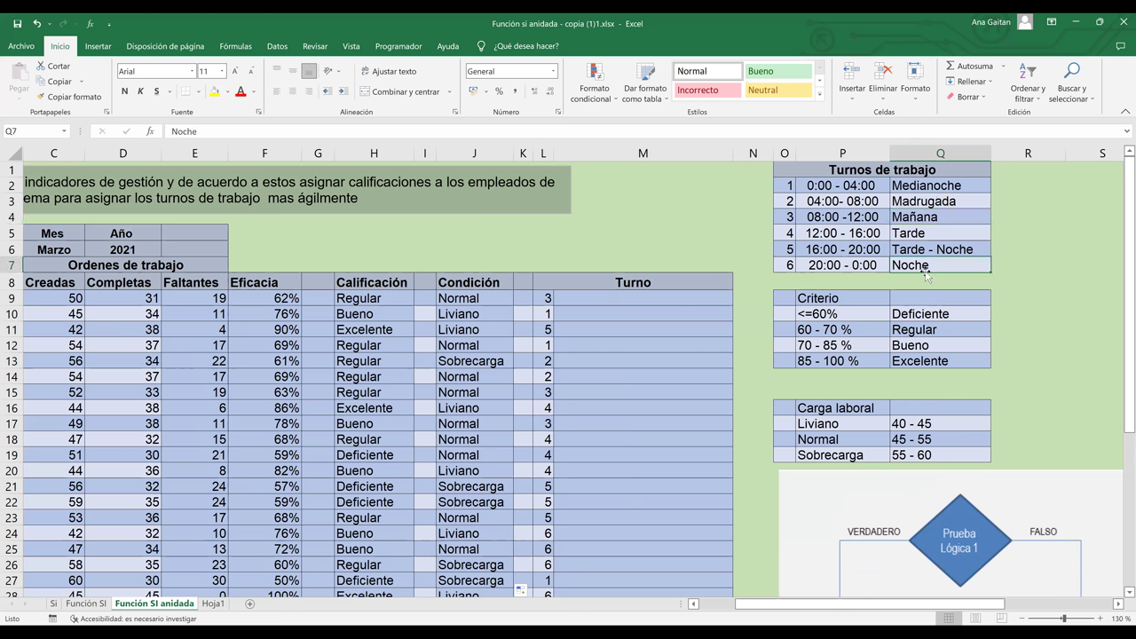
- Start the Turno formula in M9 with an SI function that tests L9=1 and returns "Medianoche" when true
left_click(590, 299)
type(")")
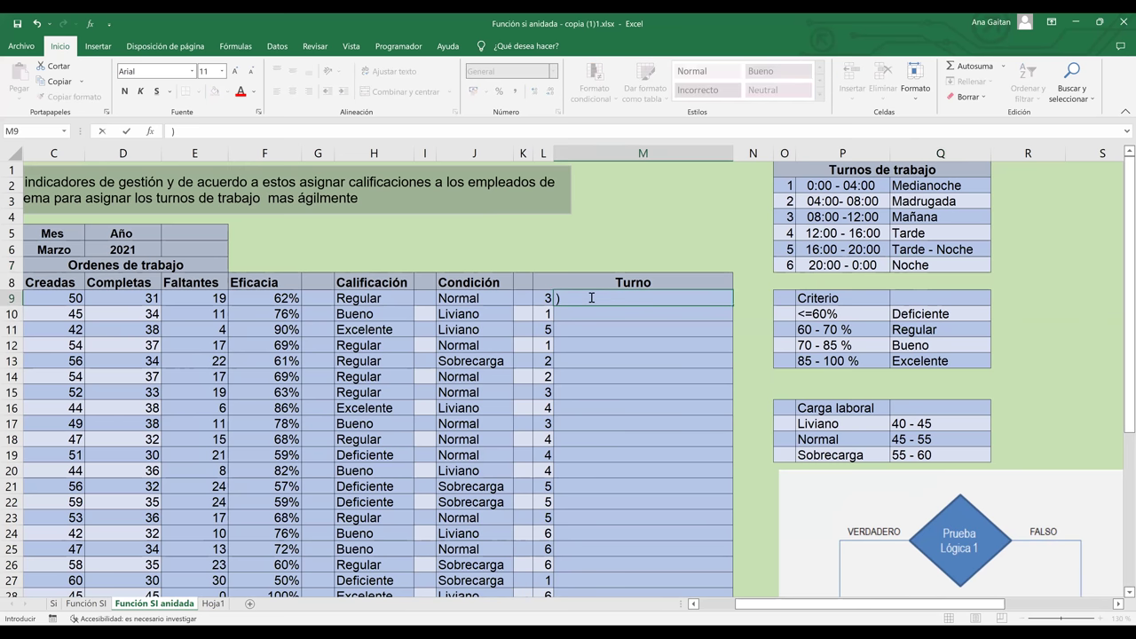
key("BackSpace")
type("=")
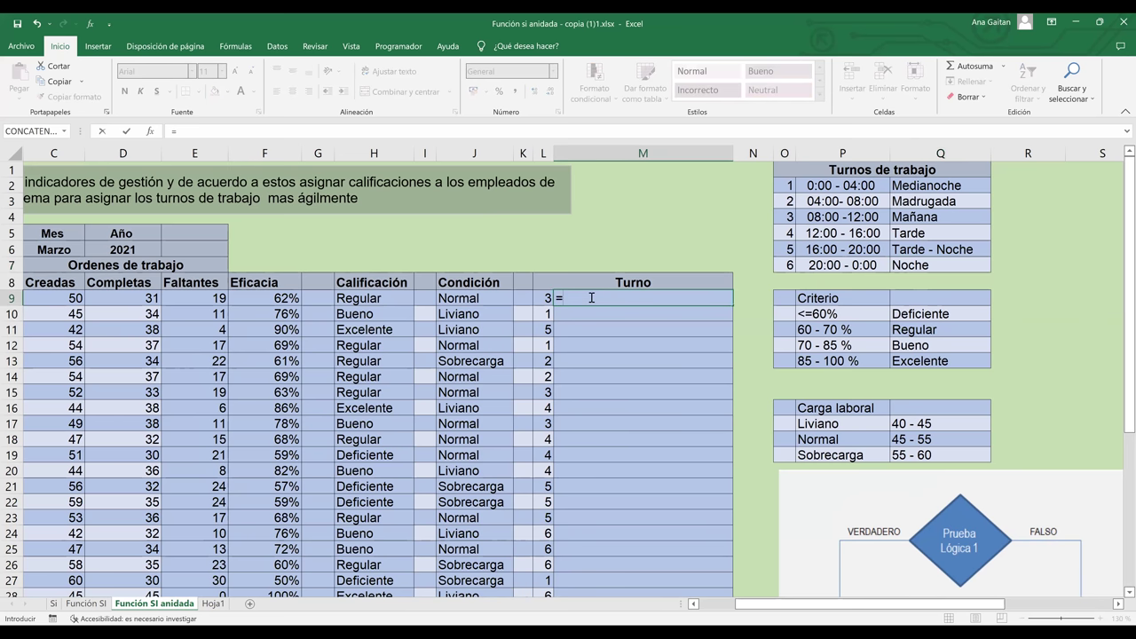
type("si")
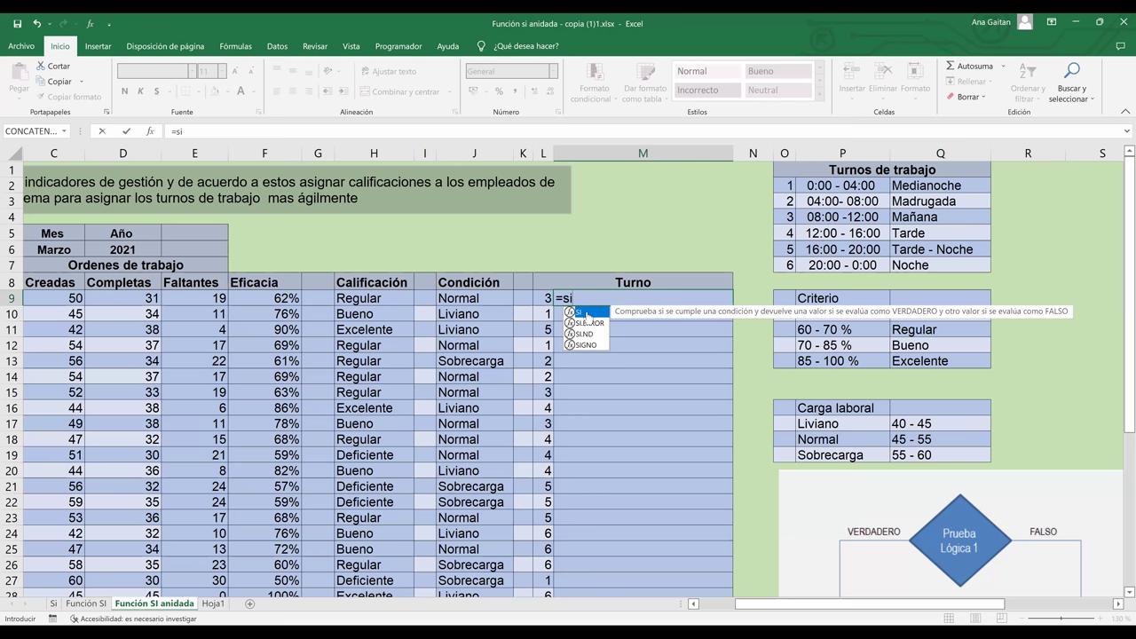
double_click(586, 314)
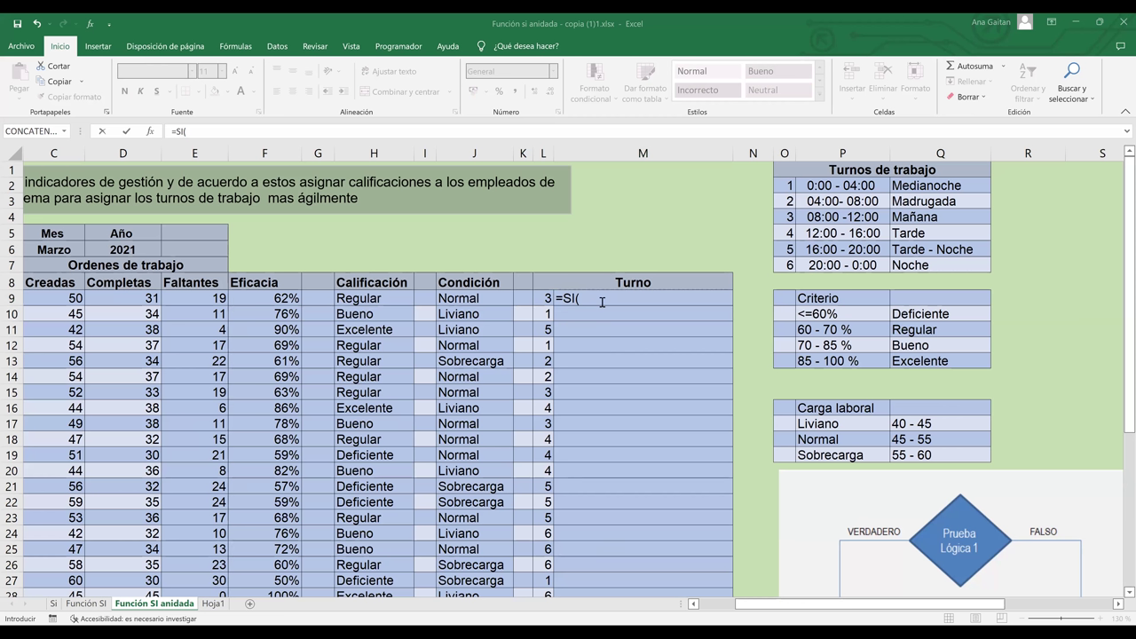
type("I9")
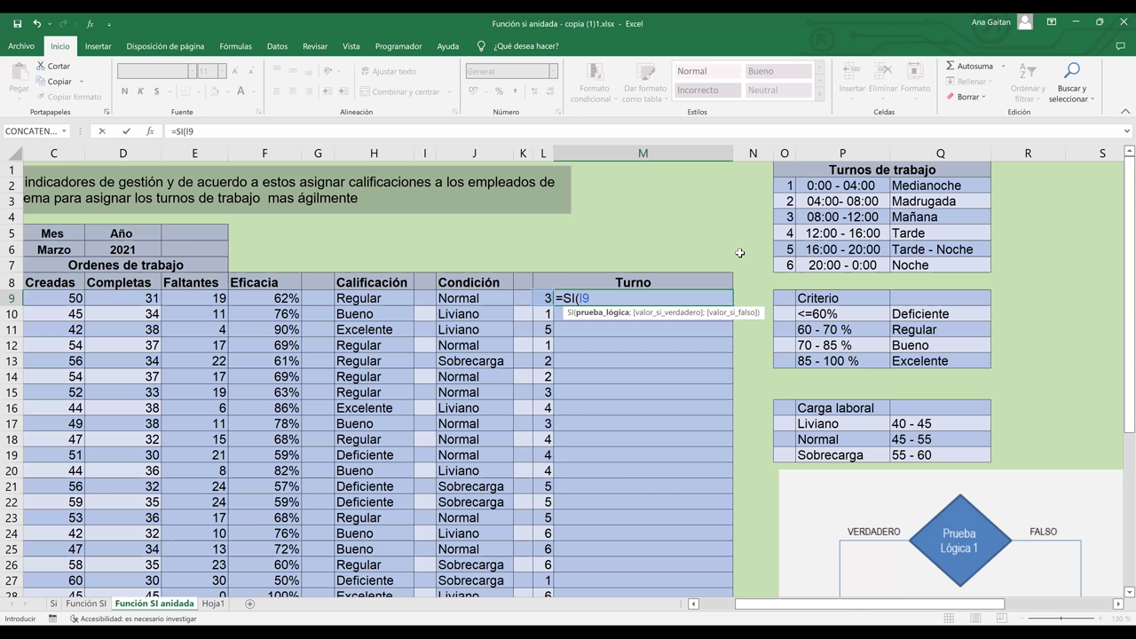
type("=1")
type(";\"")
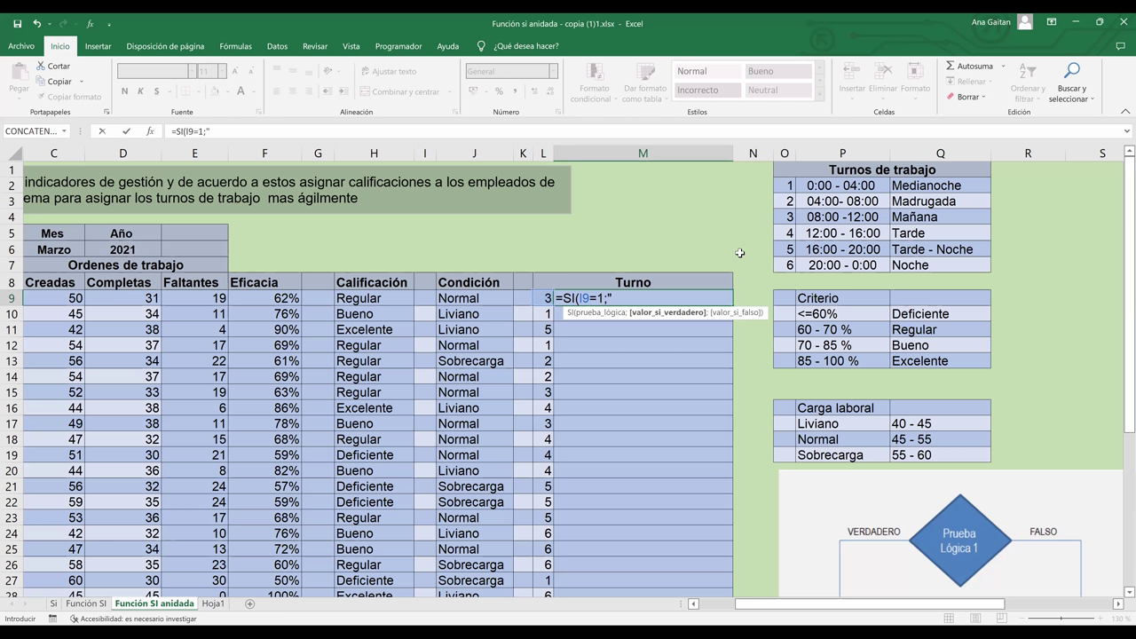
type("Mediano")
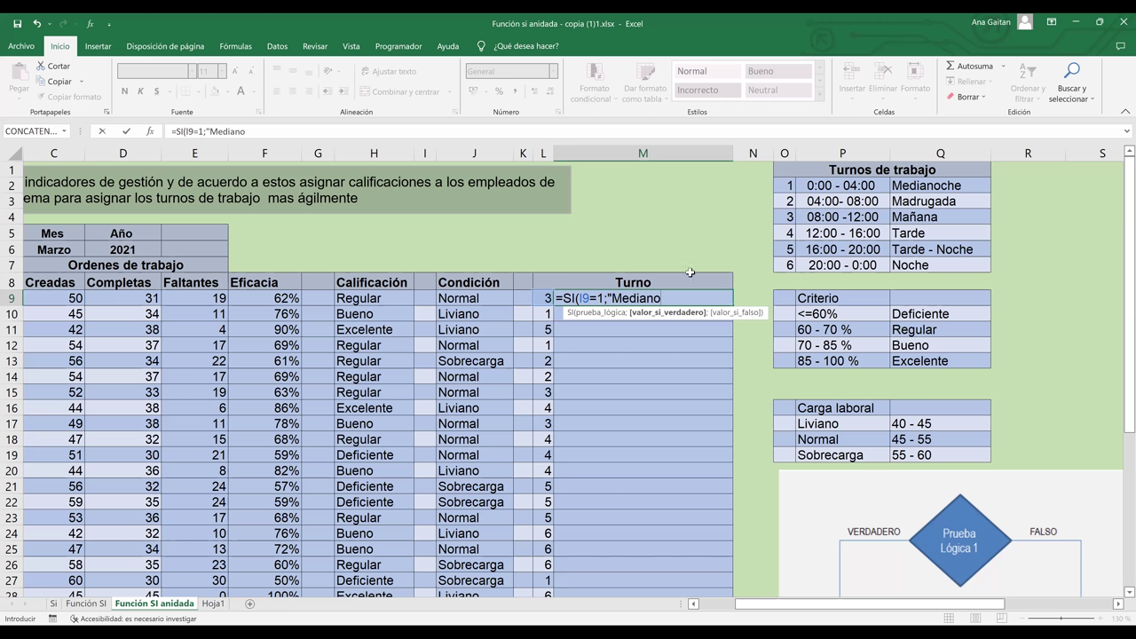
type("che")
type("\";")
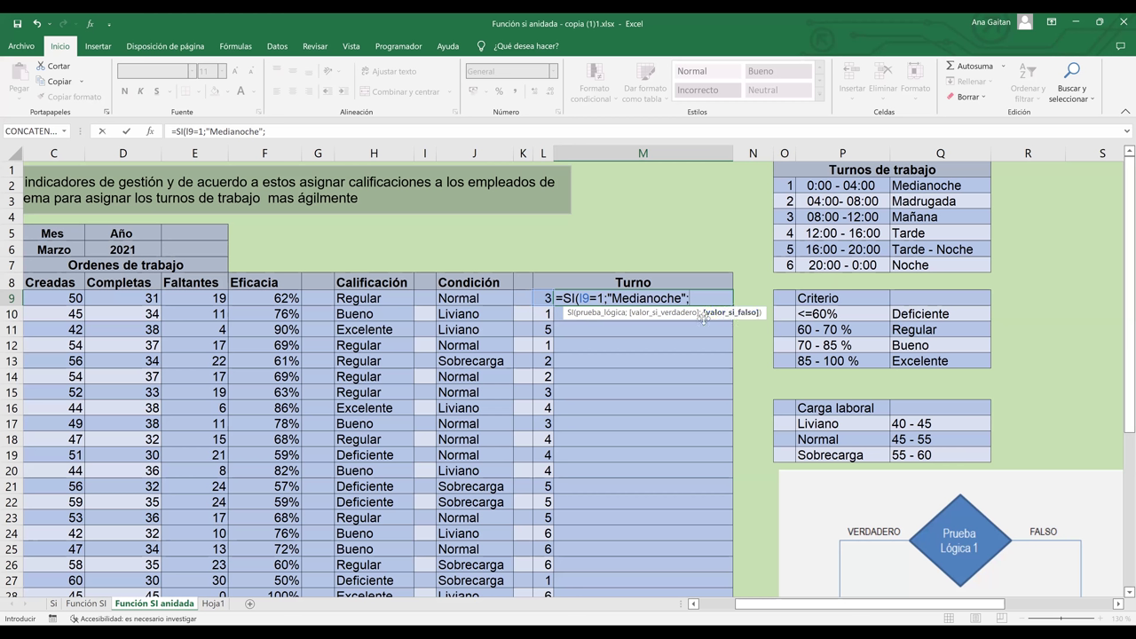
- Nest a second SI as the false value in M9, testing L9=2 and returning "Madrugada"
type("SI(")
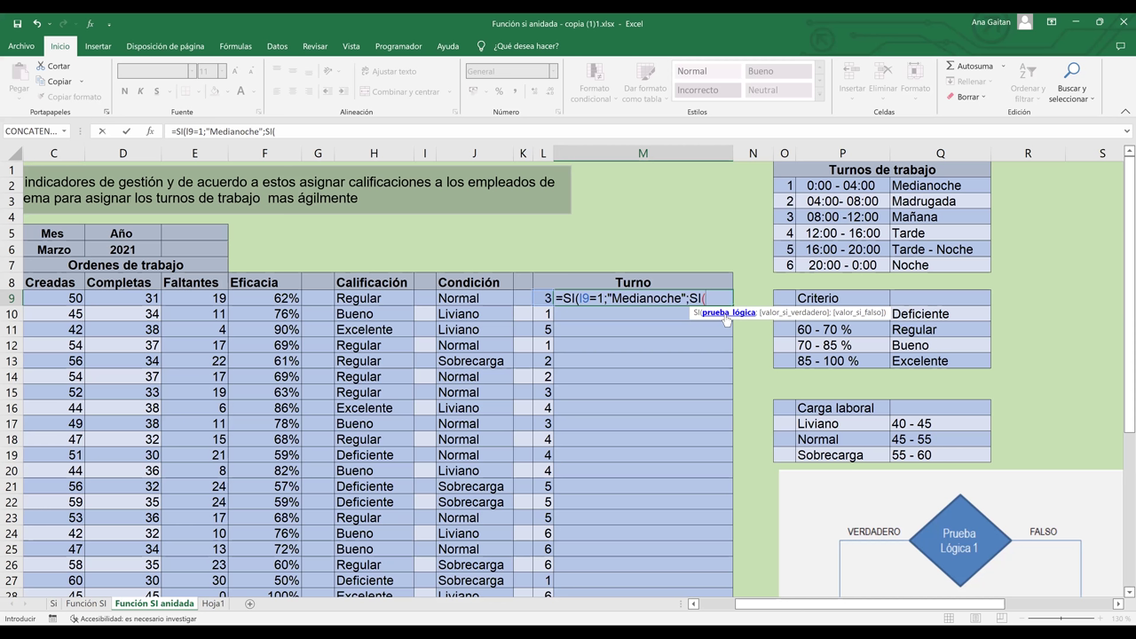
type("I9=2:")
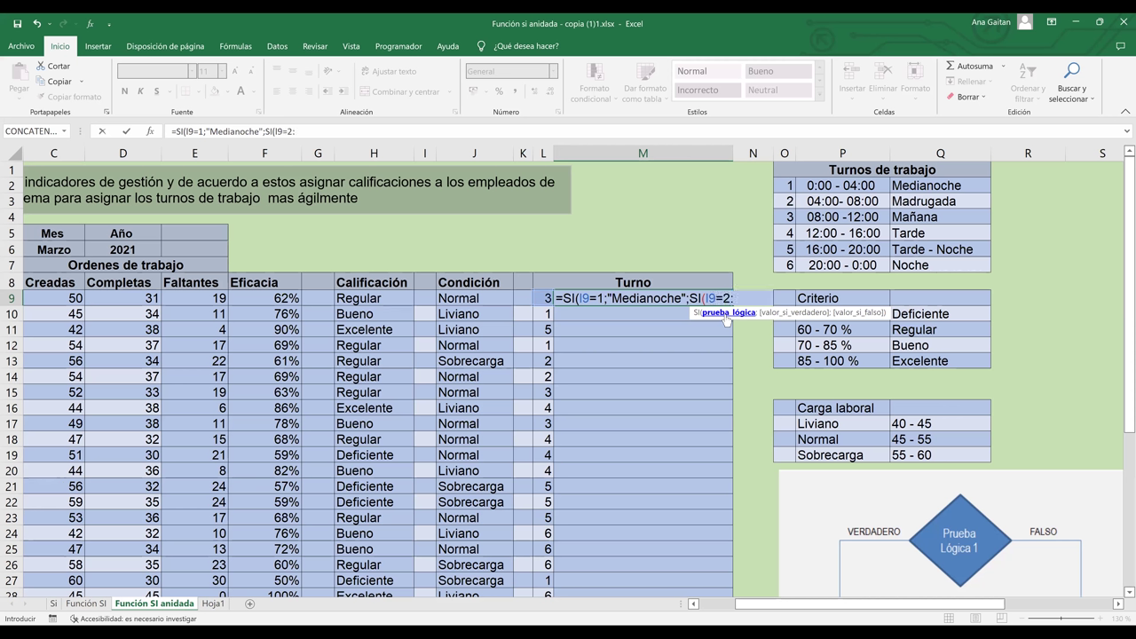
key("BackSpace")
type(";")
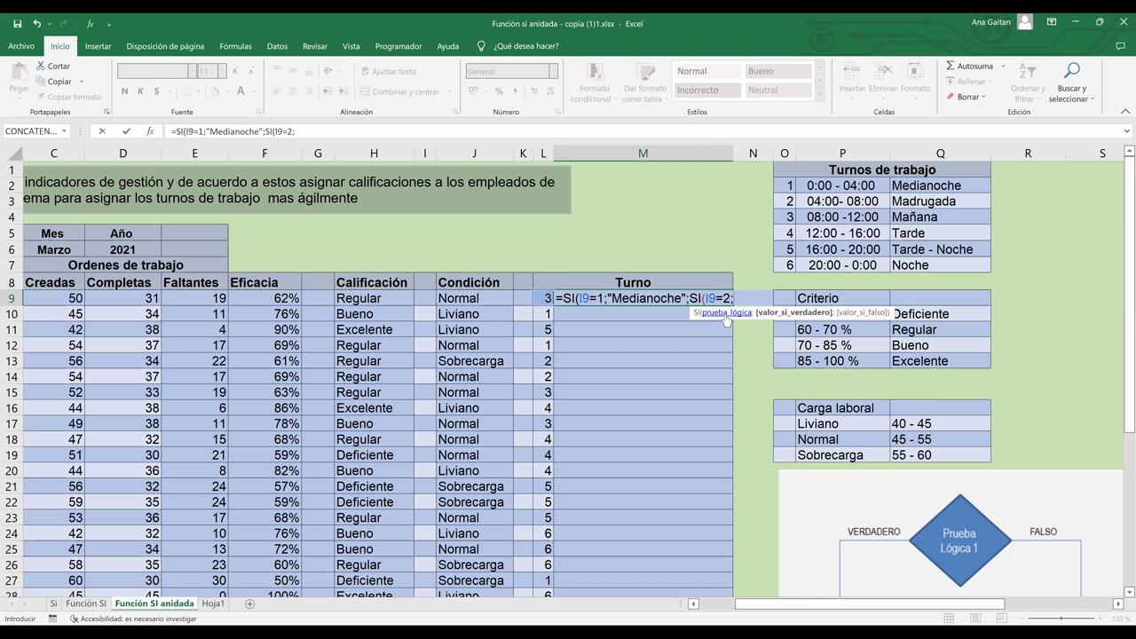
type("\"Madri")
type("gad")
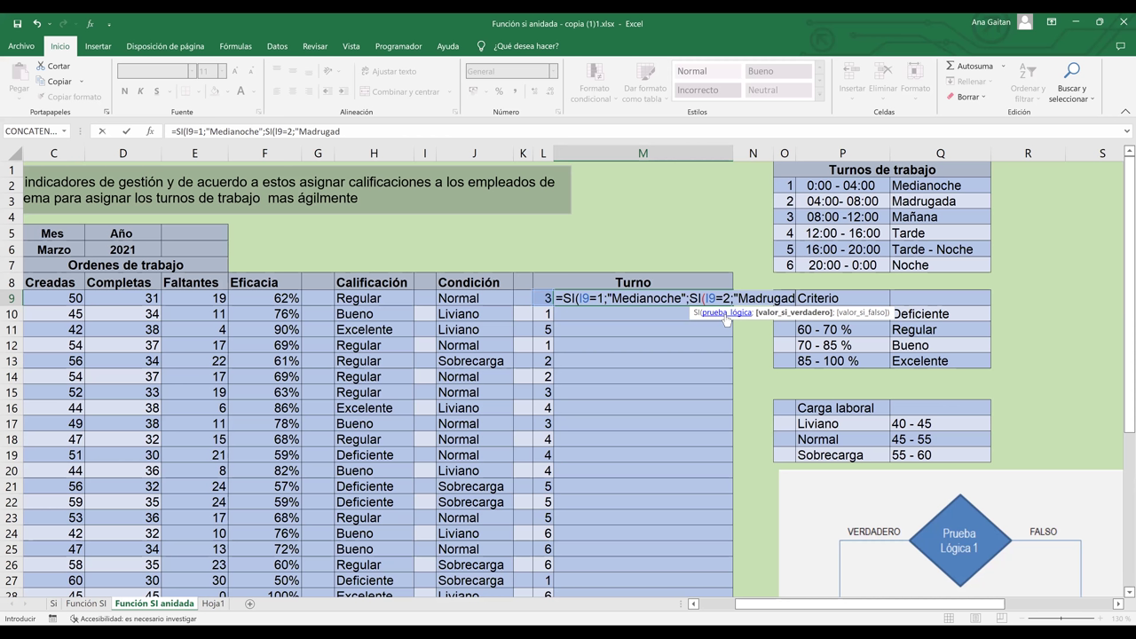
type("a\";")
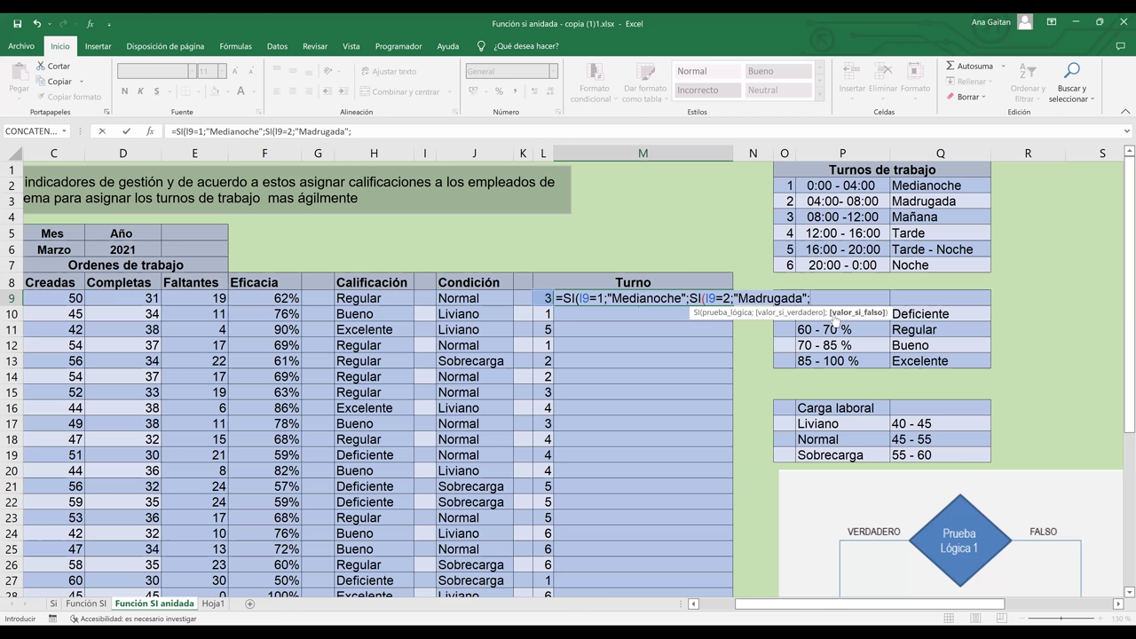
- Nest a third SI in the M9 formula, testing L9=3 and returning "Manana"
type("SI(")
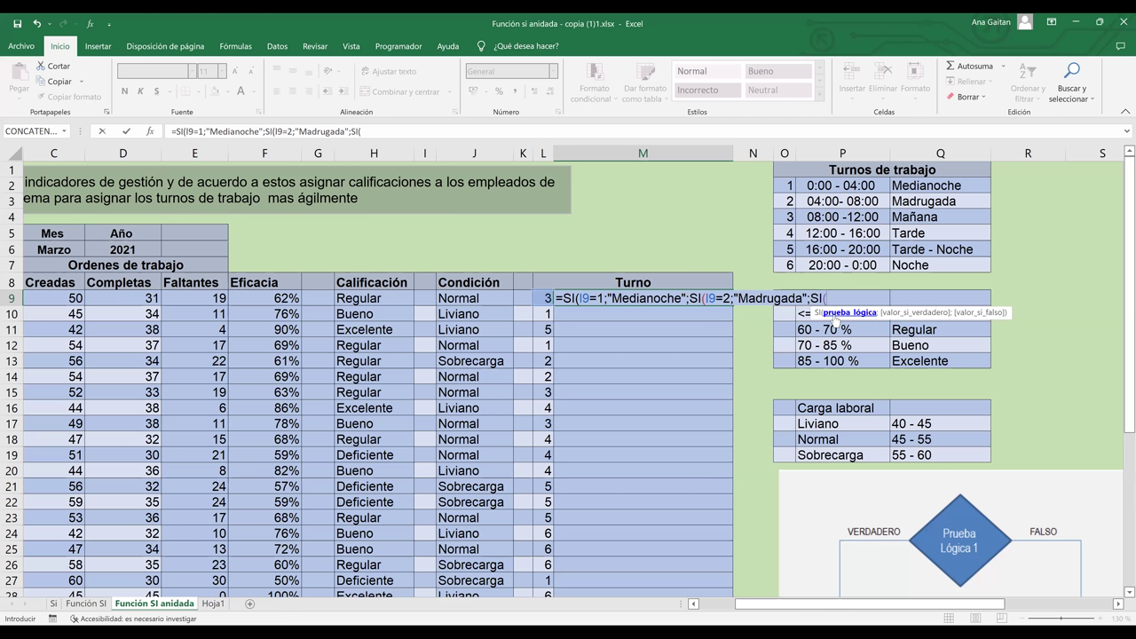
type("I9=")
type("3;\"Manana")
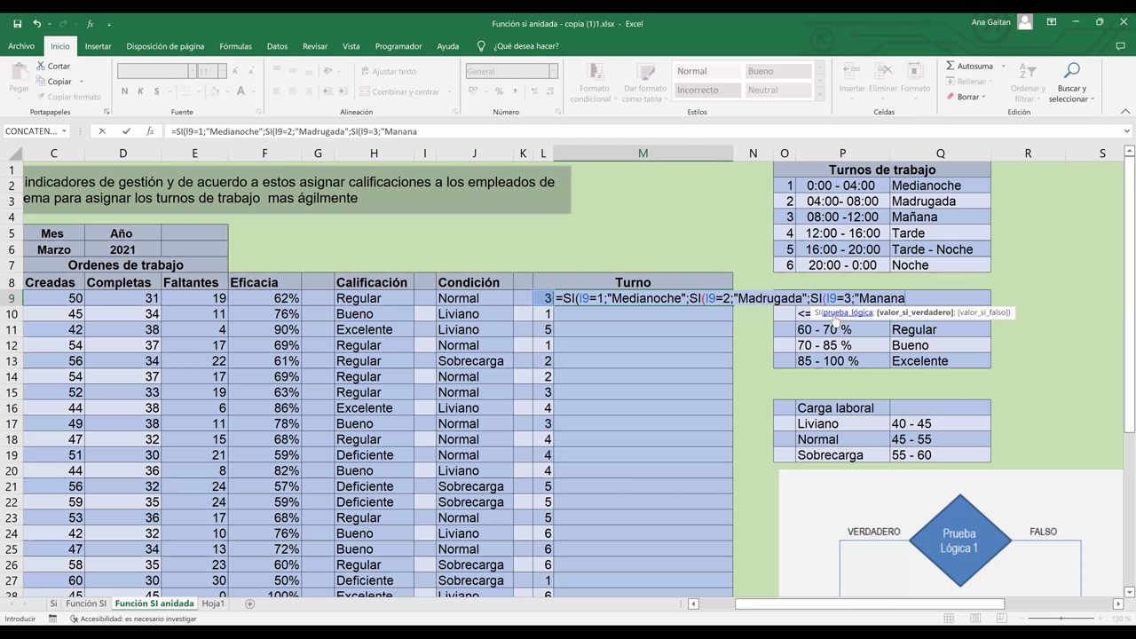
type("\"")
- Nest a fourth SI in the M9 formula, testing L9=4 and returning "Tarde"
type(";si")
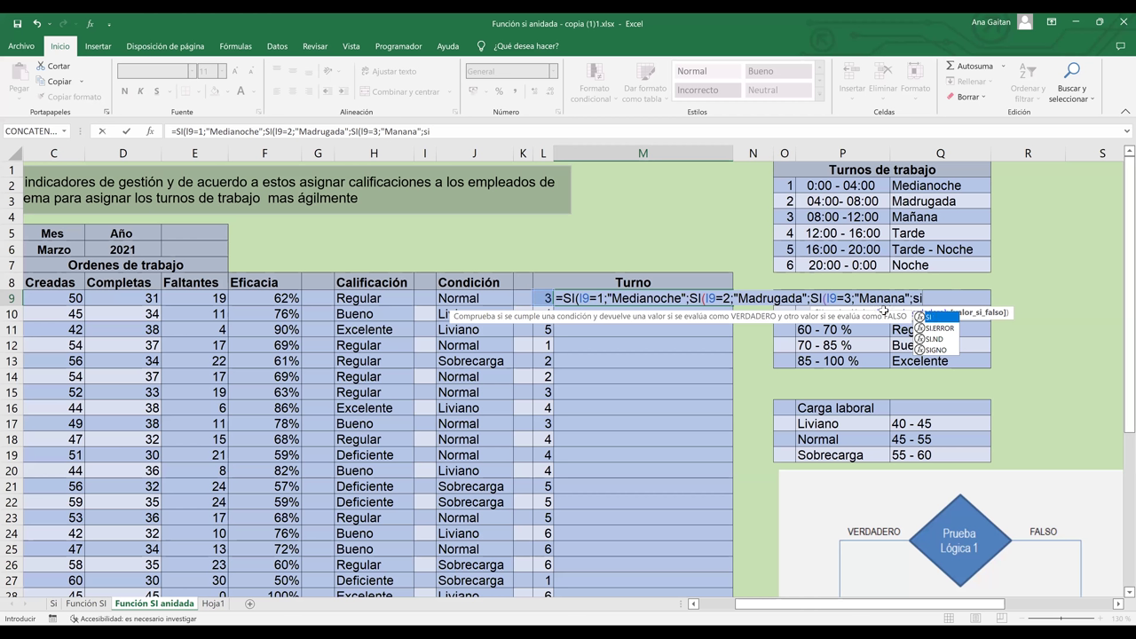
key("Tab")
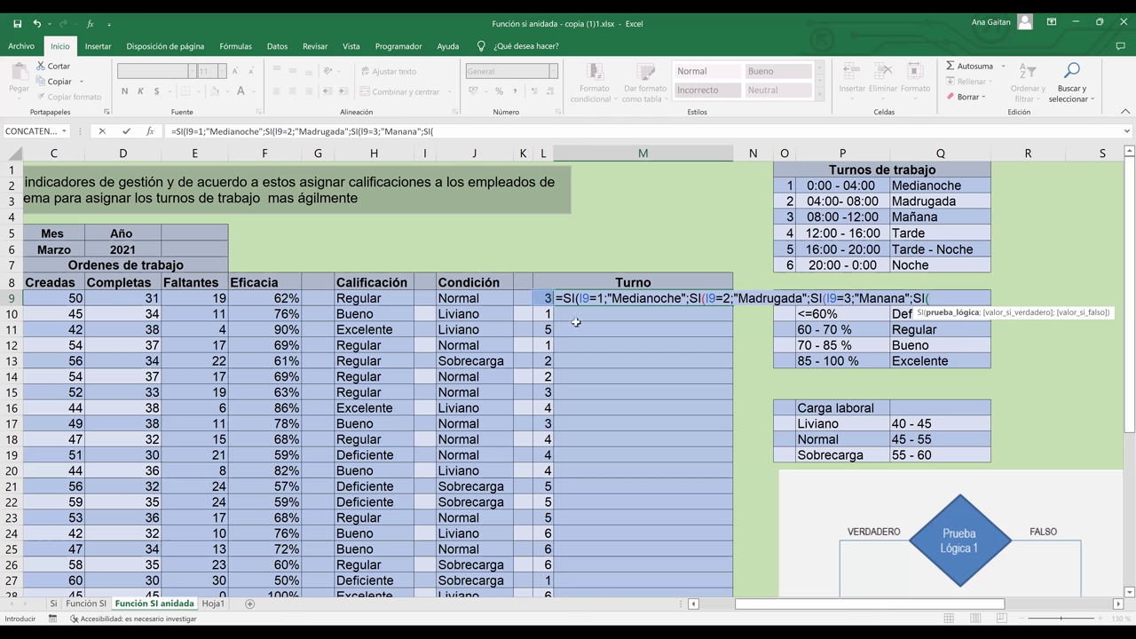
left_click(543, 299)
type("=4")
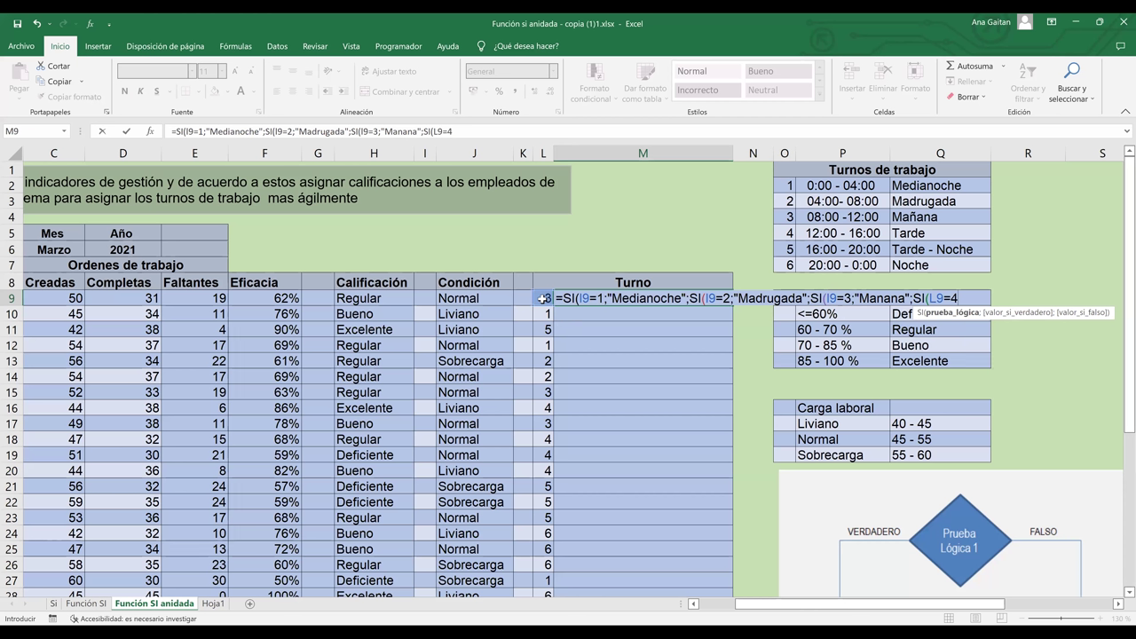
type(";")
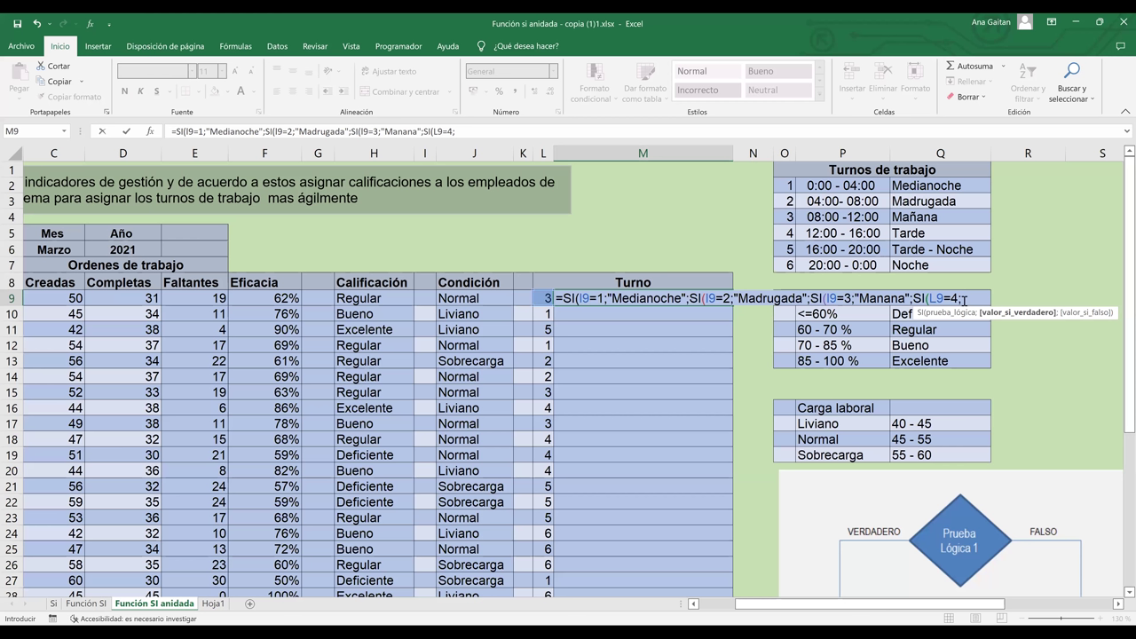
type("\"Tarde")
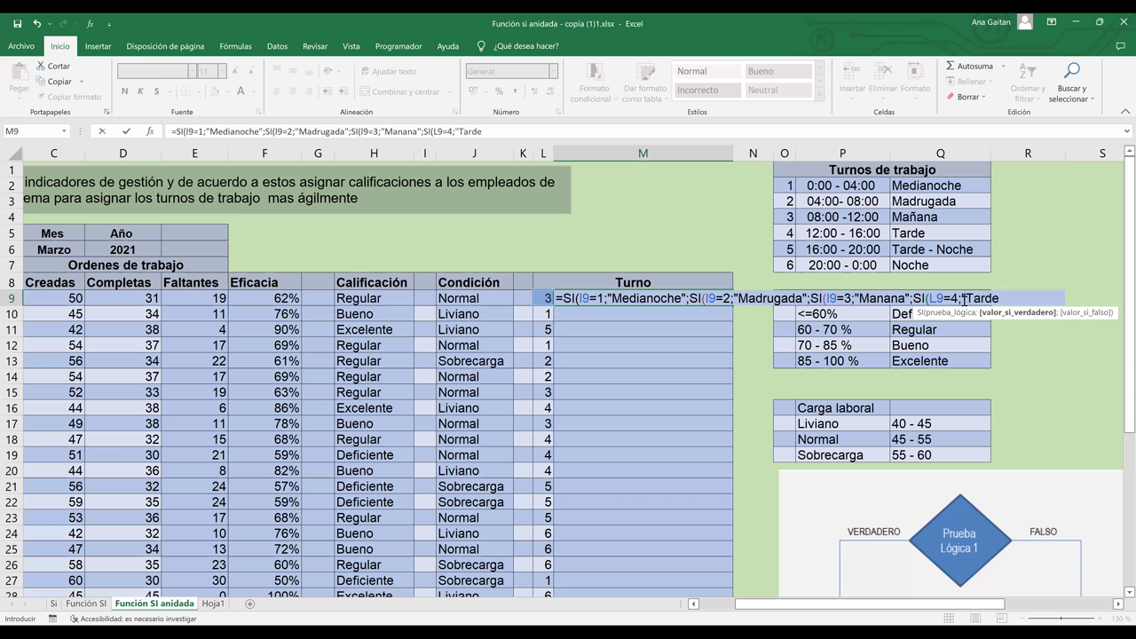
type("\";")
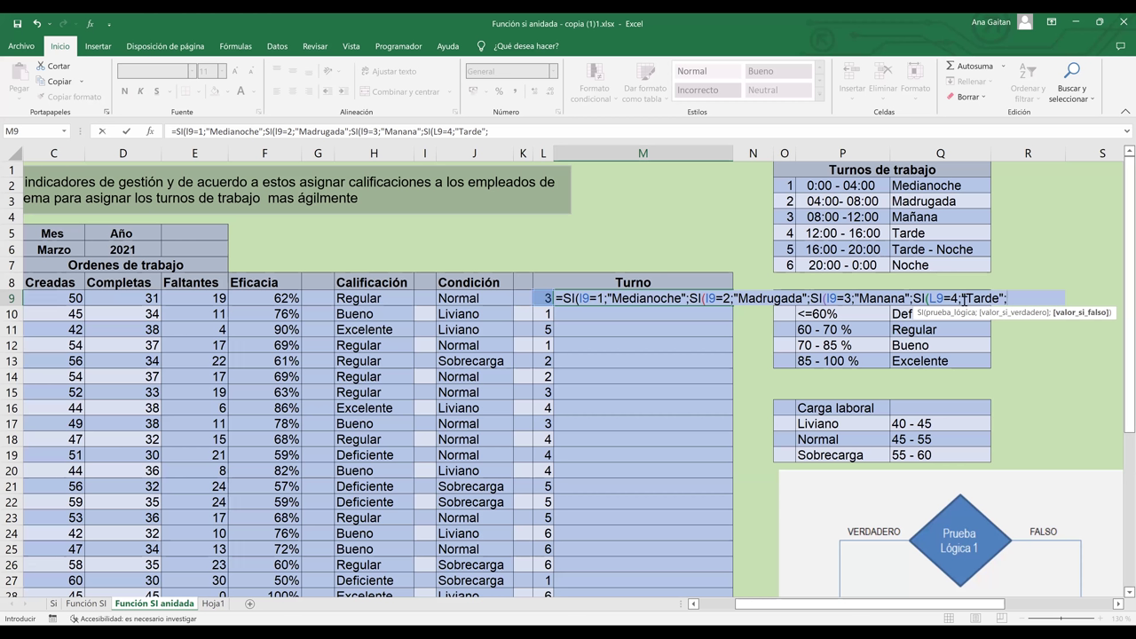
- Append the test L9=5 with the value "Tarde'Noche" to the M9 formula
type("I9=5")
type(";\"Tarde'No")
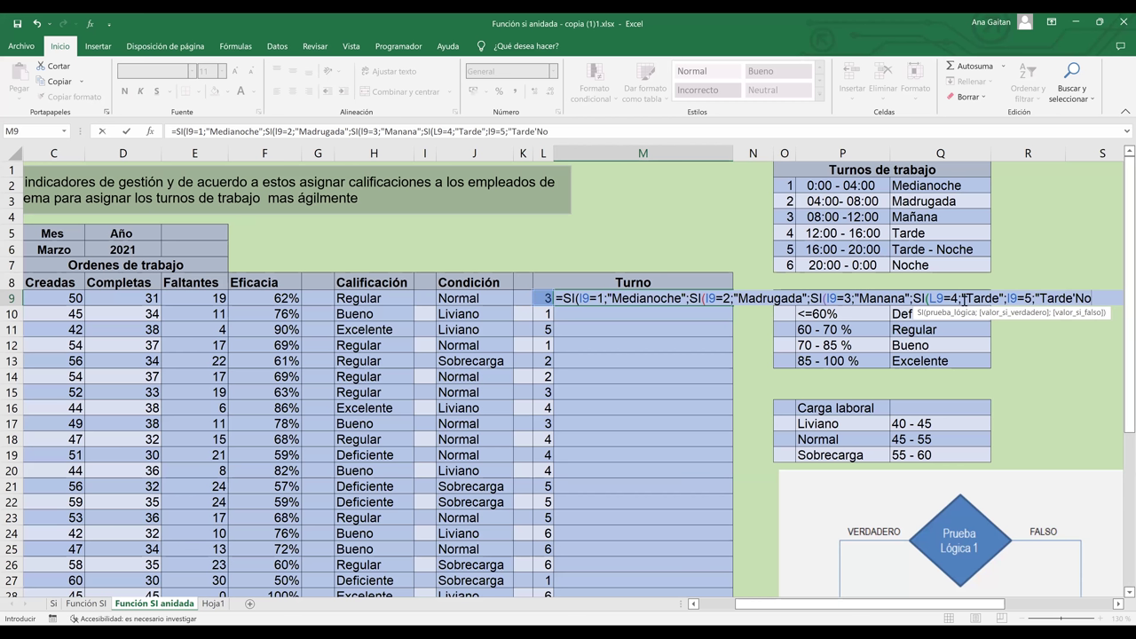
type("che\";")
- Nest an SI testing L9=6 and returning "Noche" in the M9 formula, then finish with six closing parentheses
type("SI(")
left_click(545, 296)
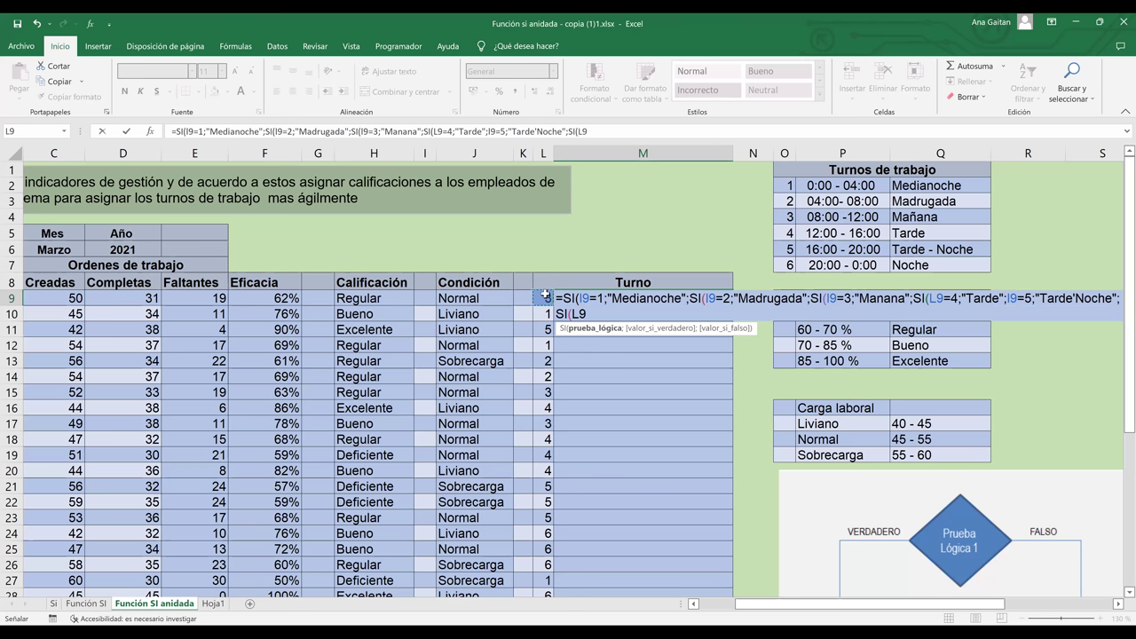
type("=")
type("6;\"")
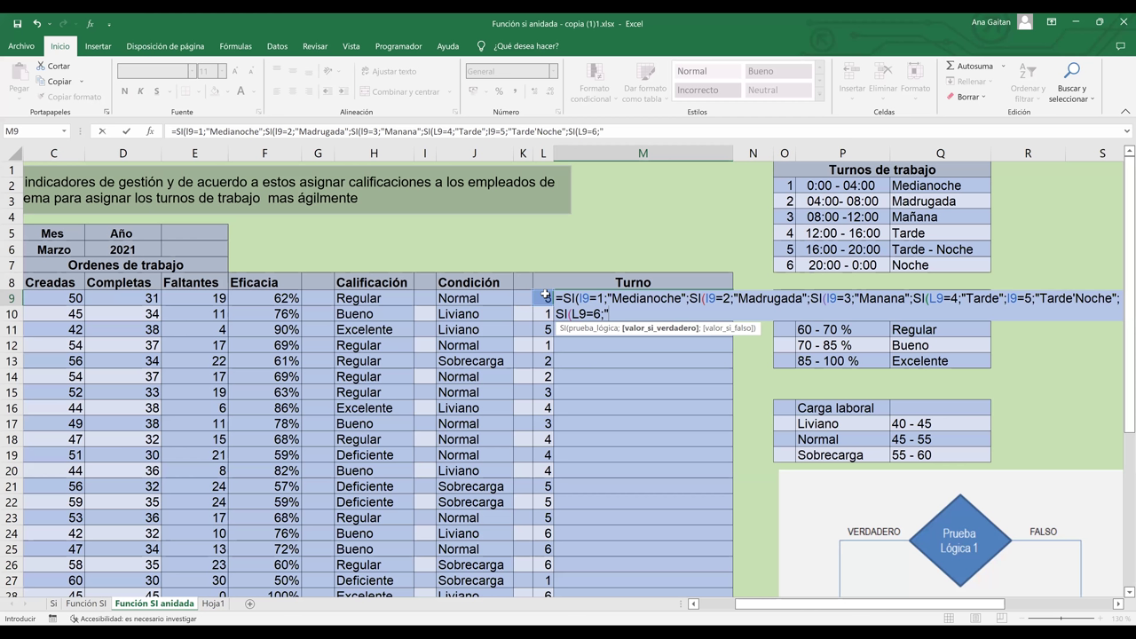
type("Noche\"")
type("))))))")
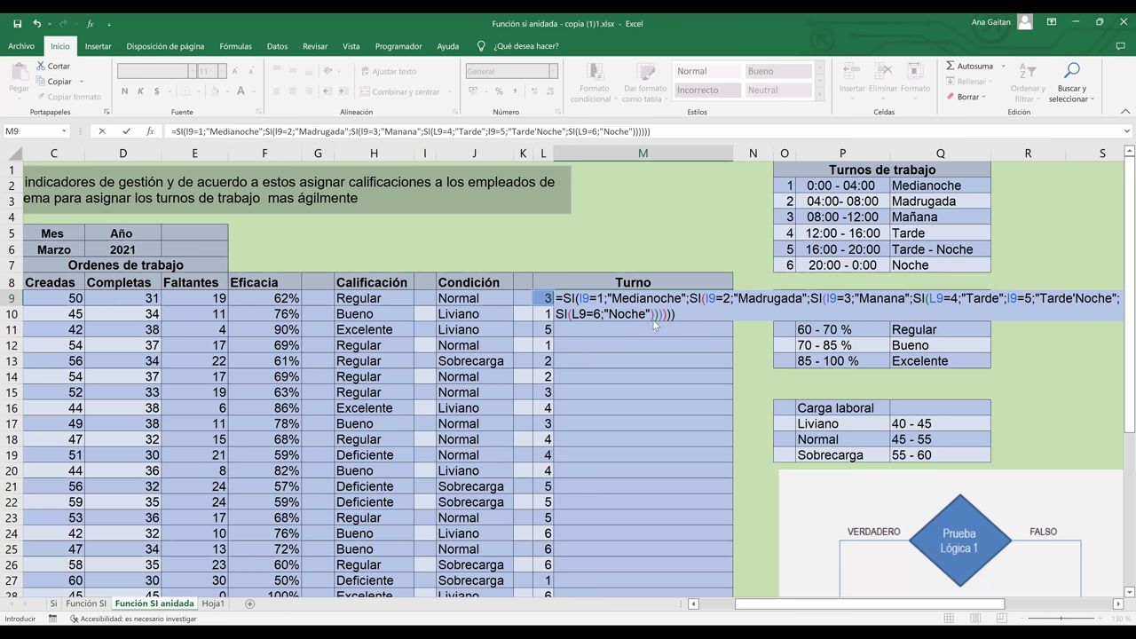
- Correct the M9 formula by putting the L9=5 test inside its own nested SI that returns "Tarde-Noche", and enter the formula
key("Return")
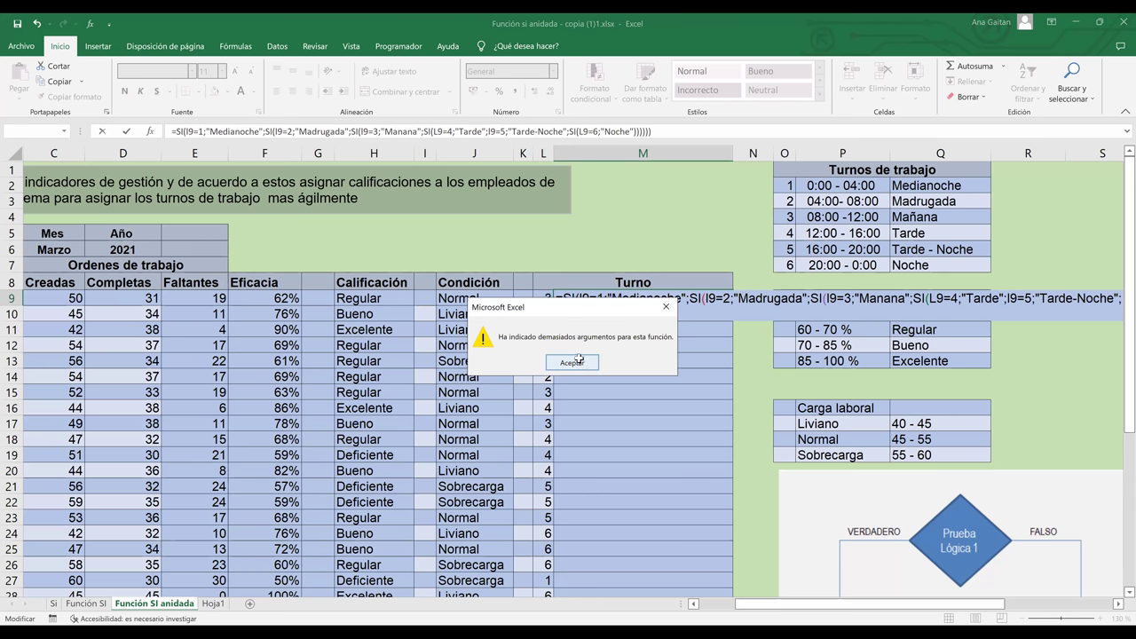
key("Return")
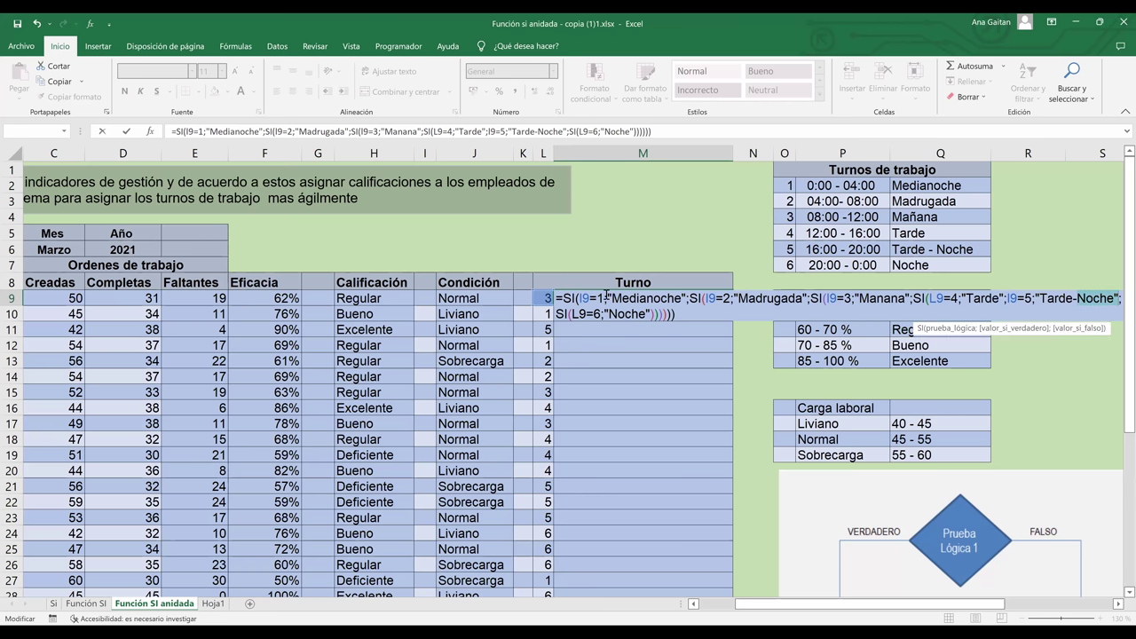
left_click(711, 299)
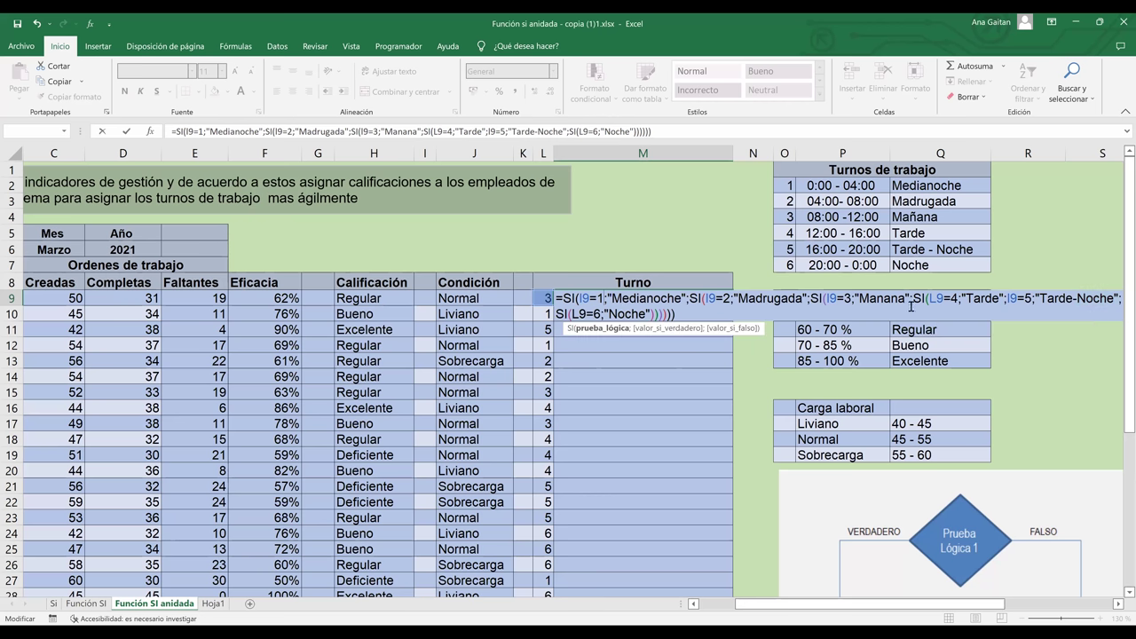
left_click(1010, 299)
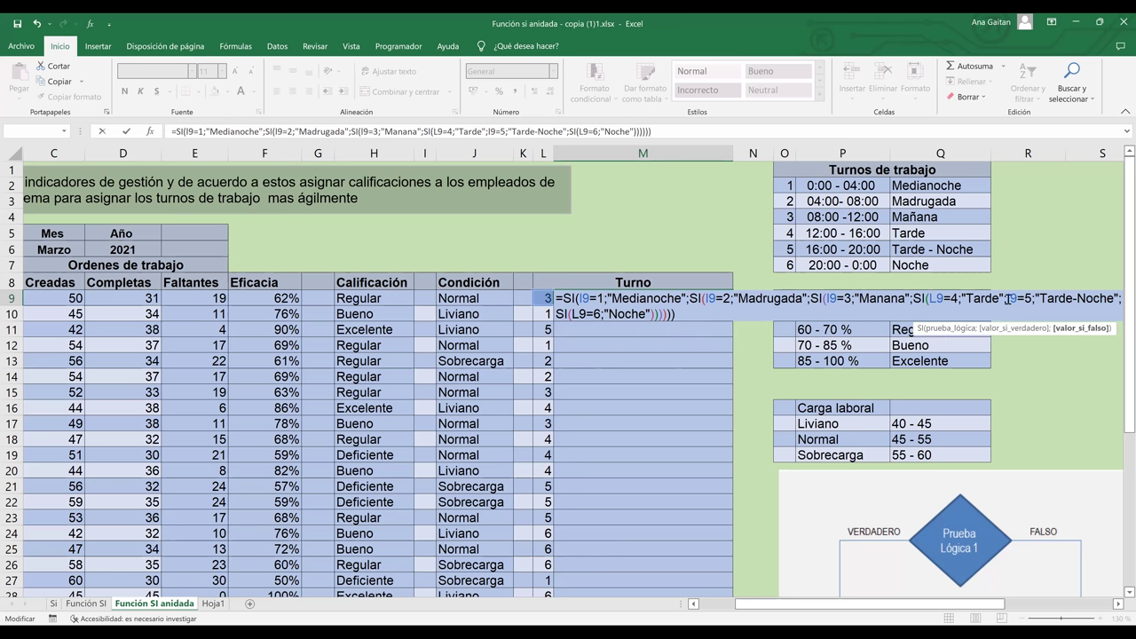
type("si")
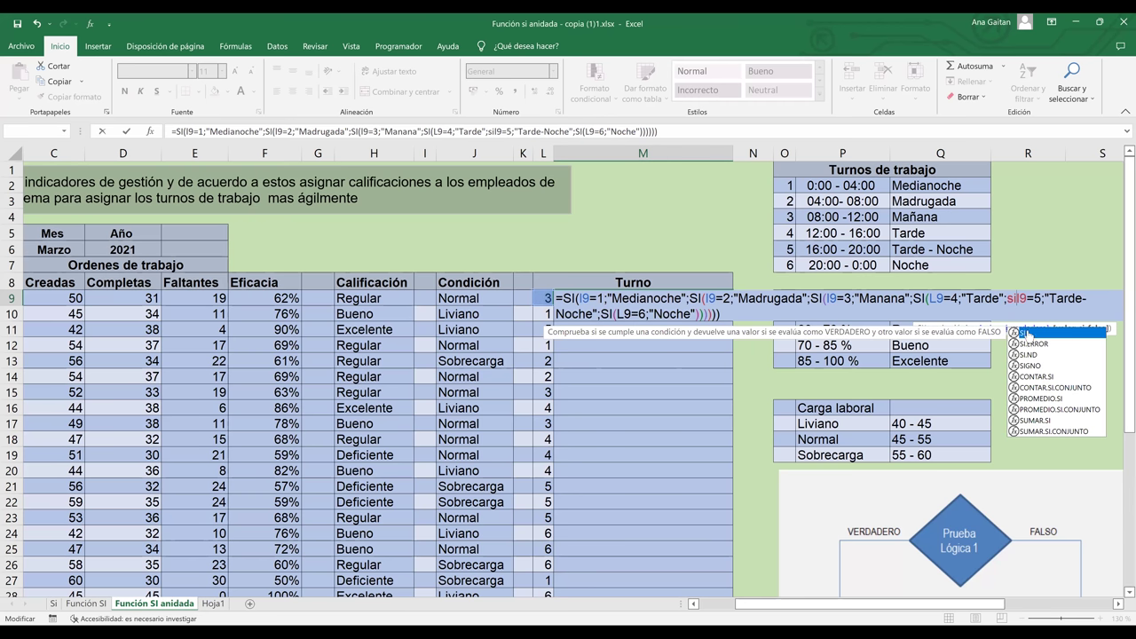
double_click(1027, 334)
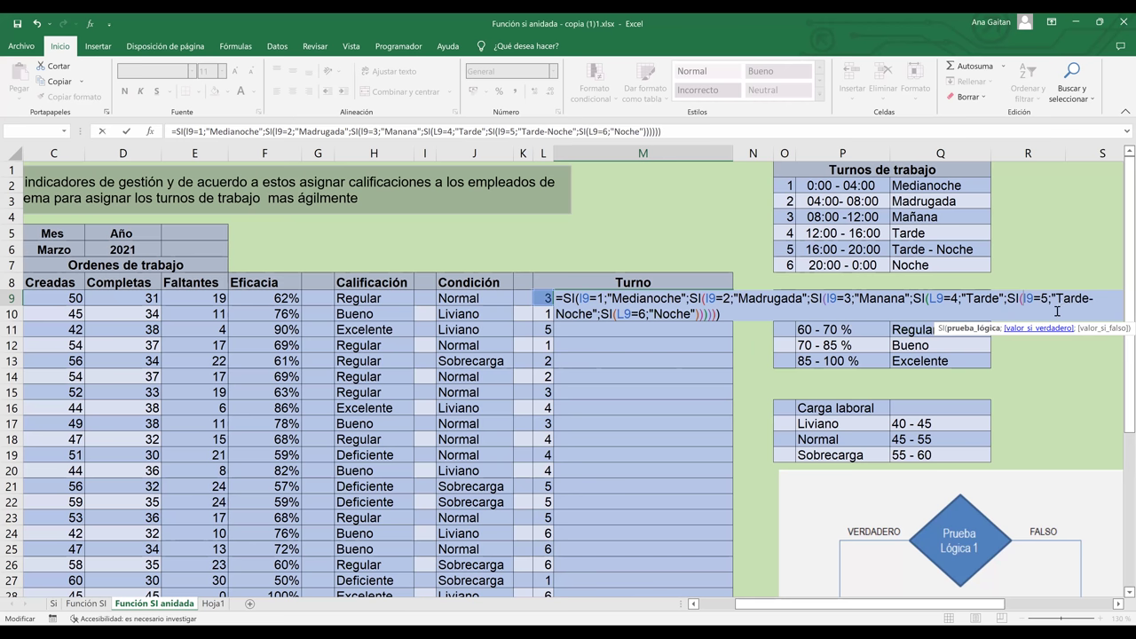
key("Return")
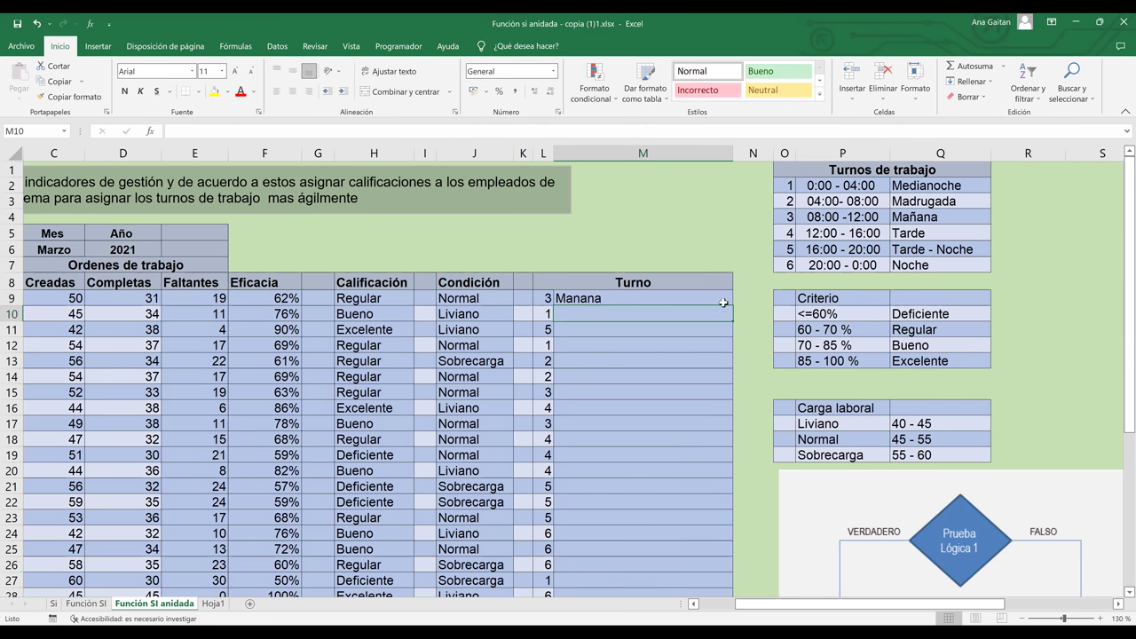
- Fill the M9 formula down the Turno column through row 28
left_click(718, 299)
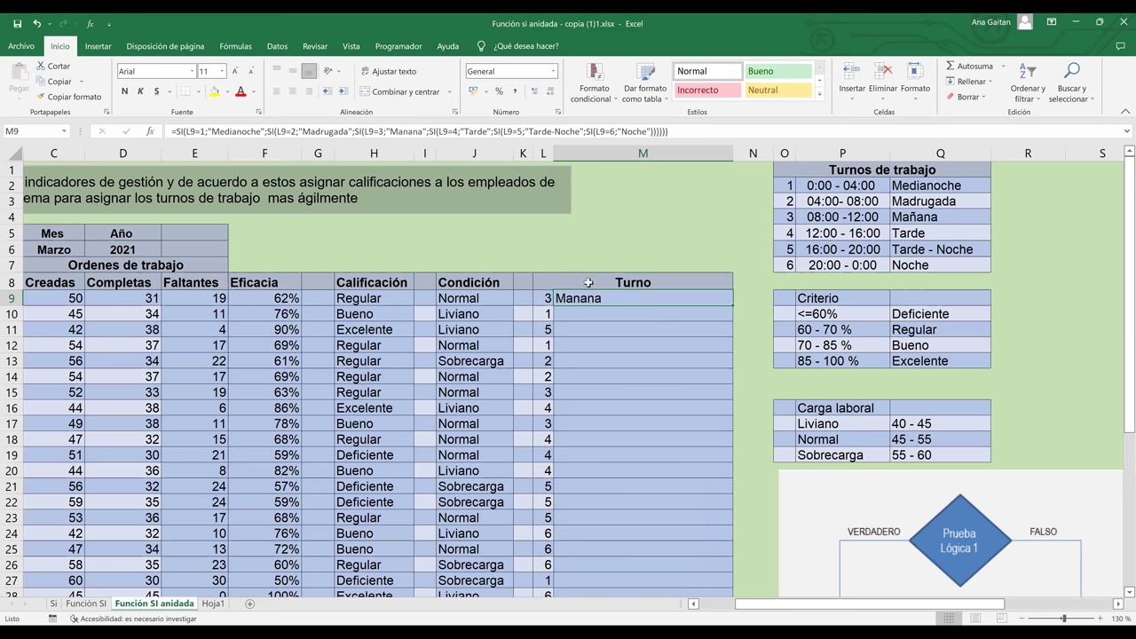
key("Return")
scroll(588, 282, "down", 1)
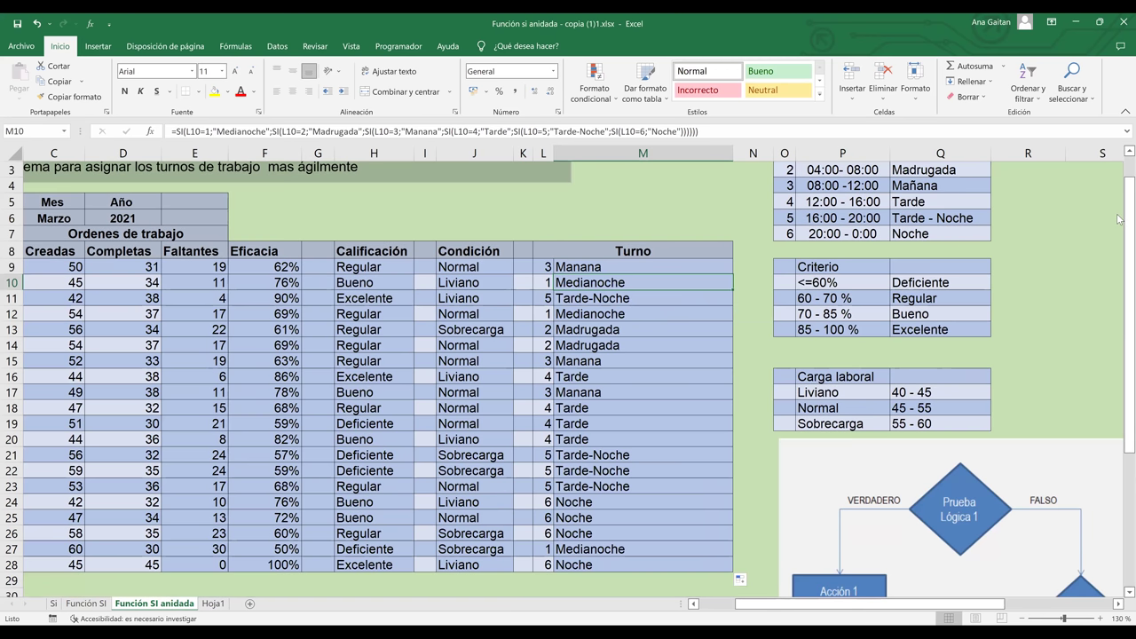
- Compare the filled Turno column with the shift codes and names in the Turnos de trabajo table
left_click_drag(1118, 192, 912, 166)
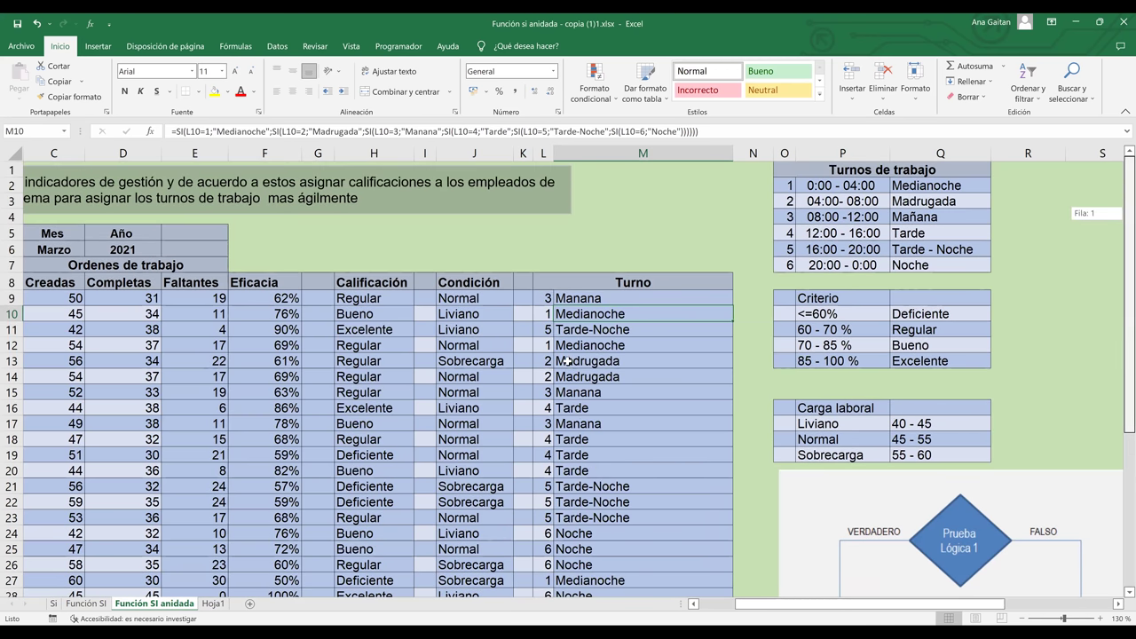
key("Down")
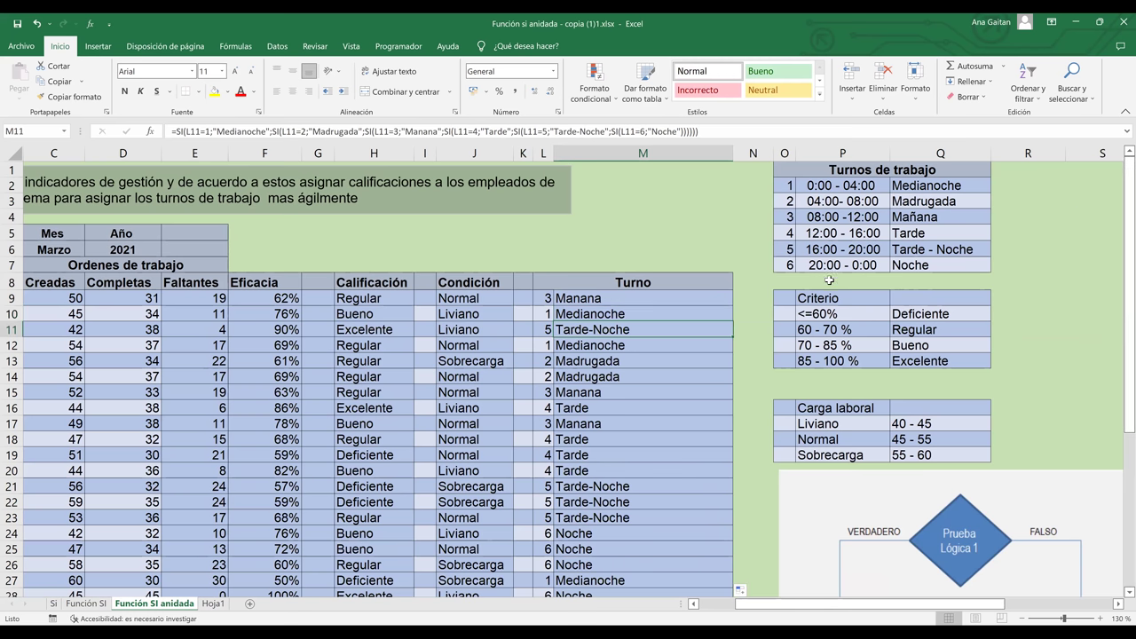
left_click(941, 184)
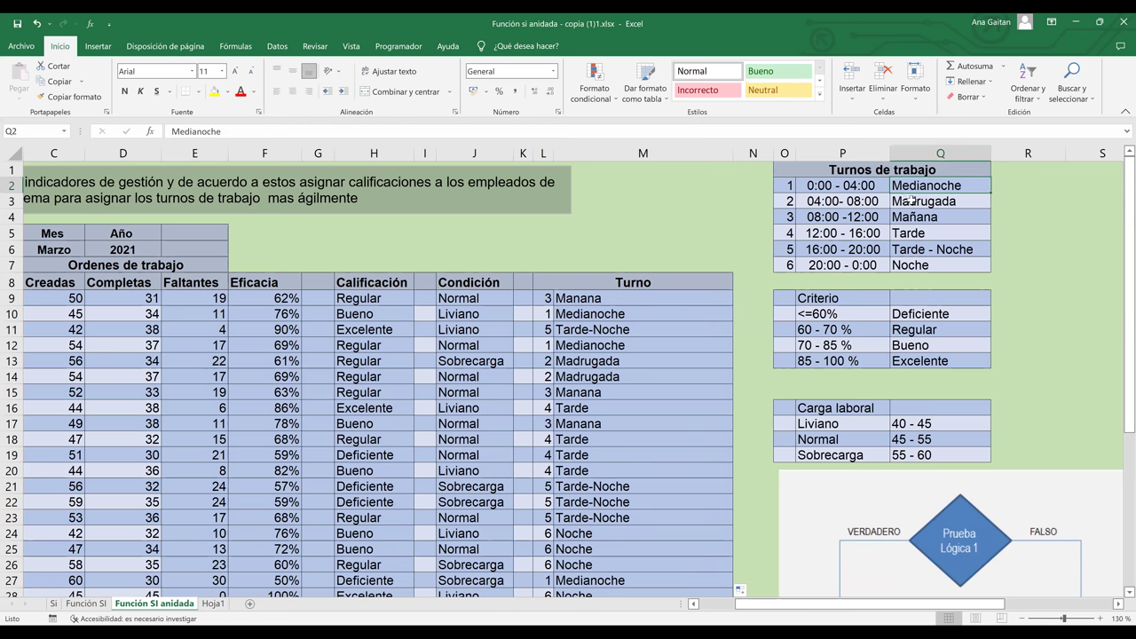
left_click(601, 302)
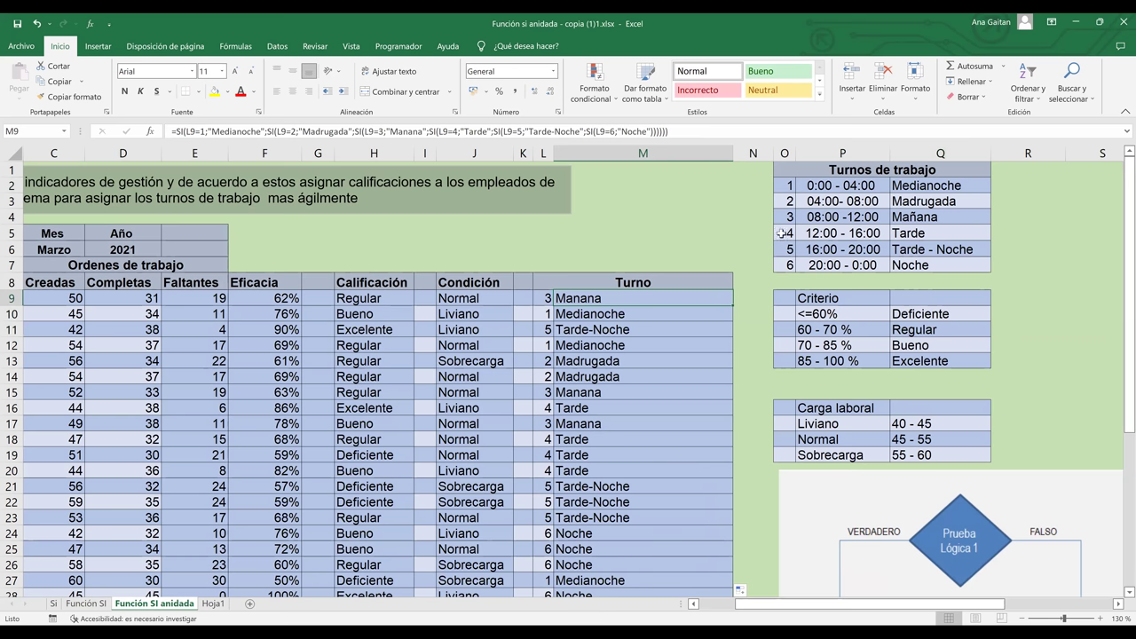
left_click(786, 186)
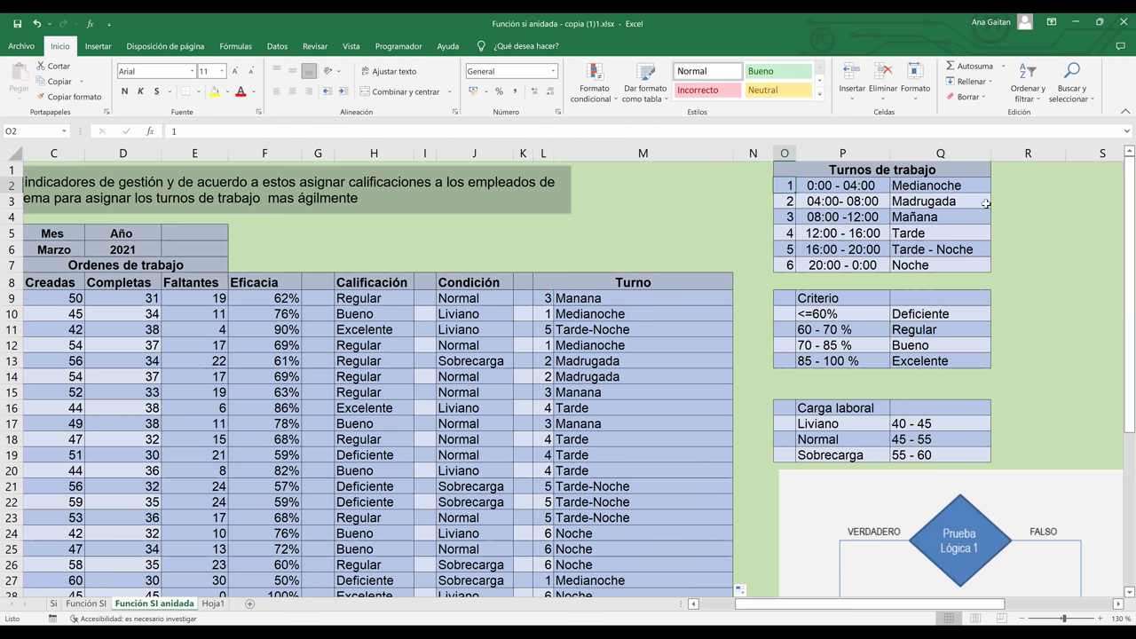
left_click(941, 186)
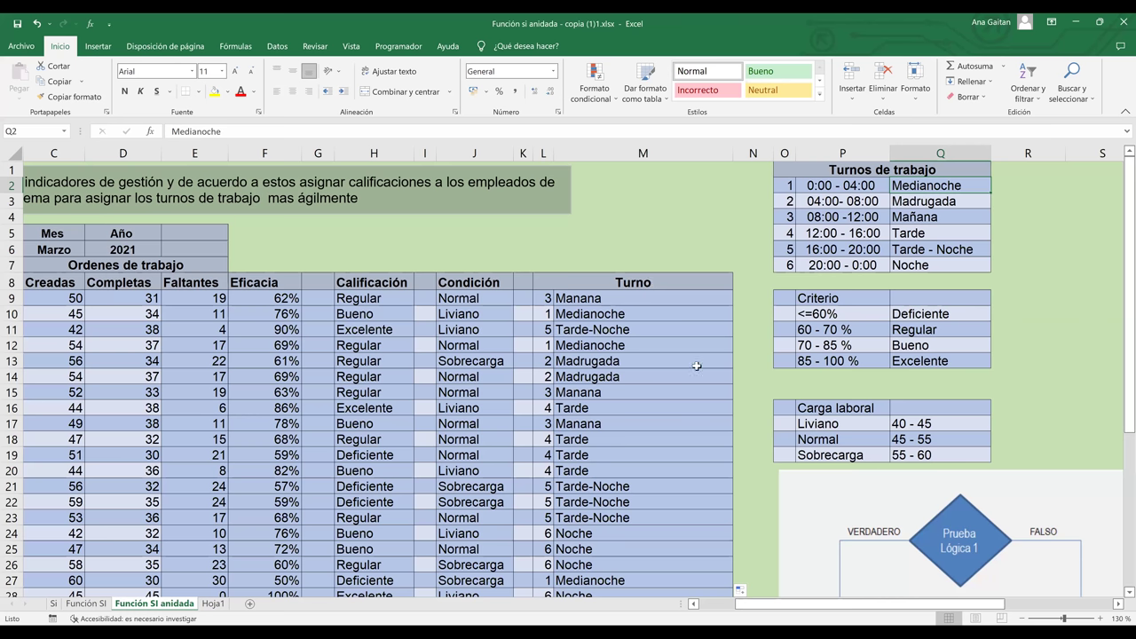
key("ctrl+z")
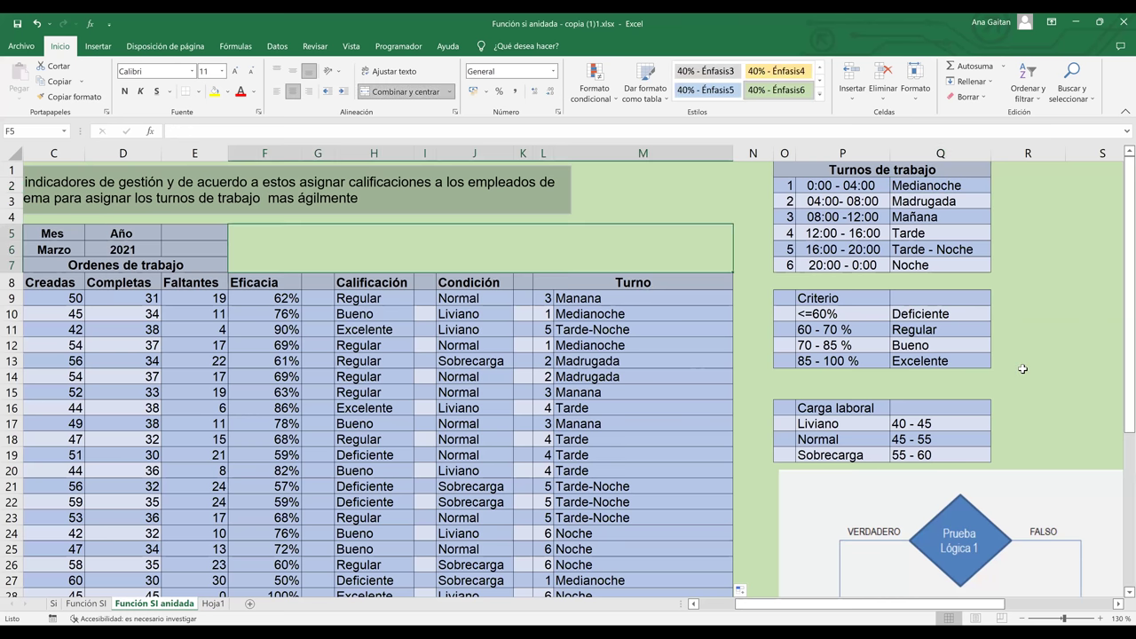
left_click(1024, 372)
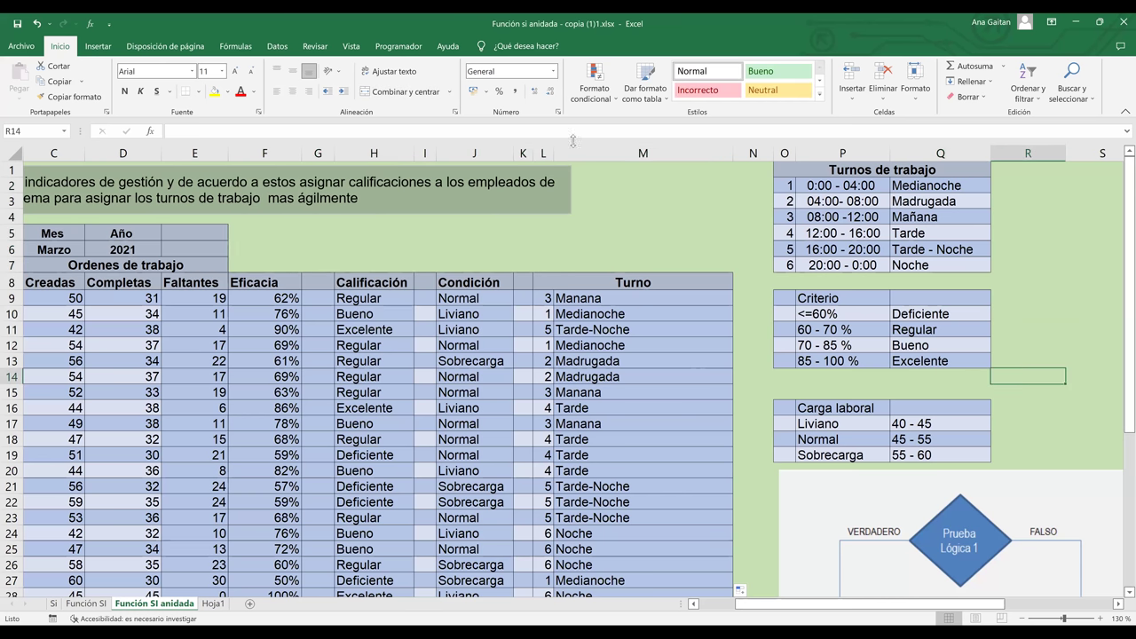
key("ctrl+z")
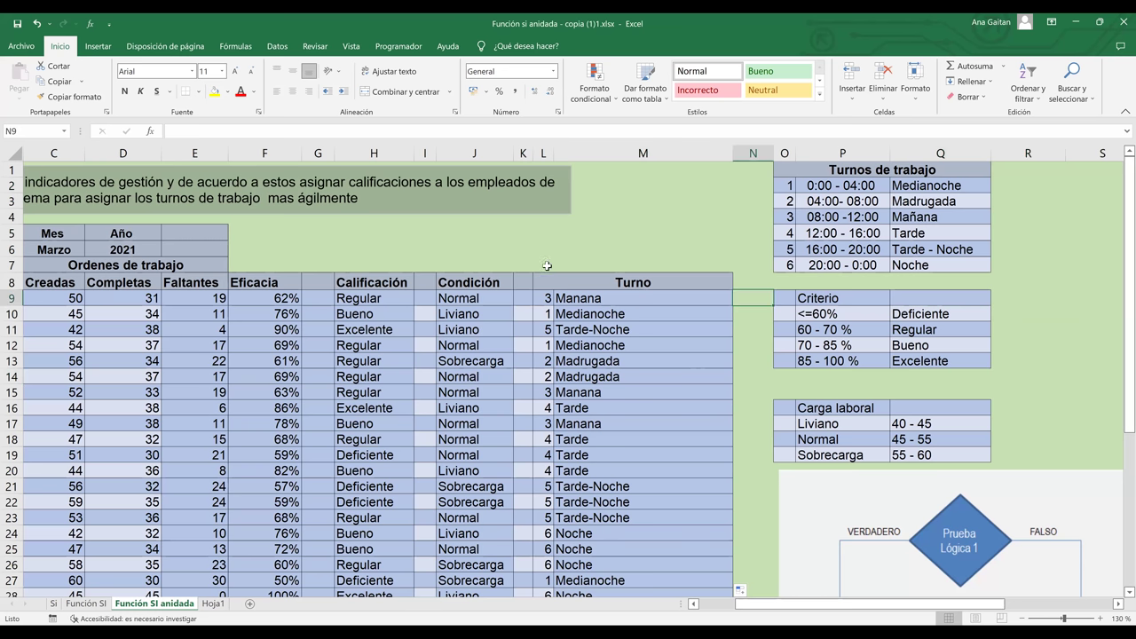